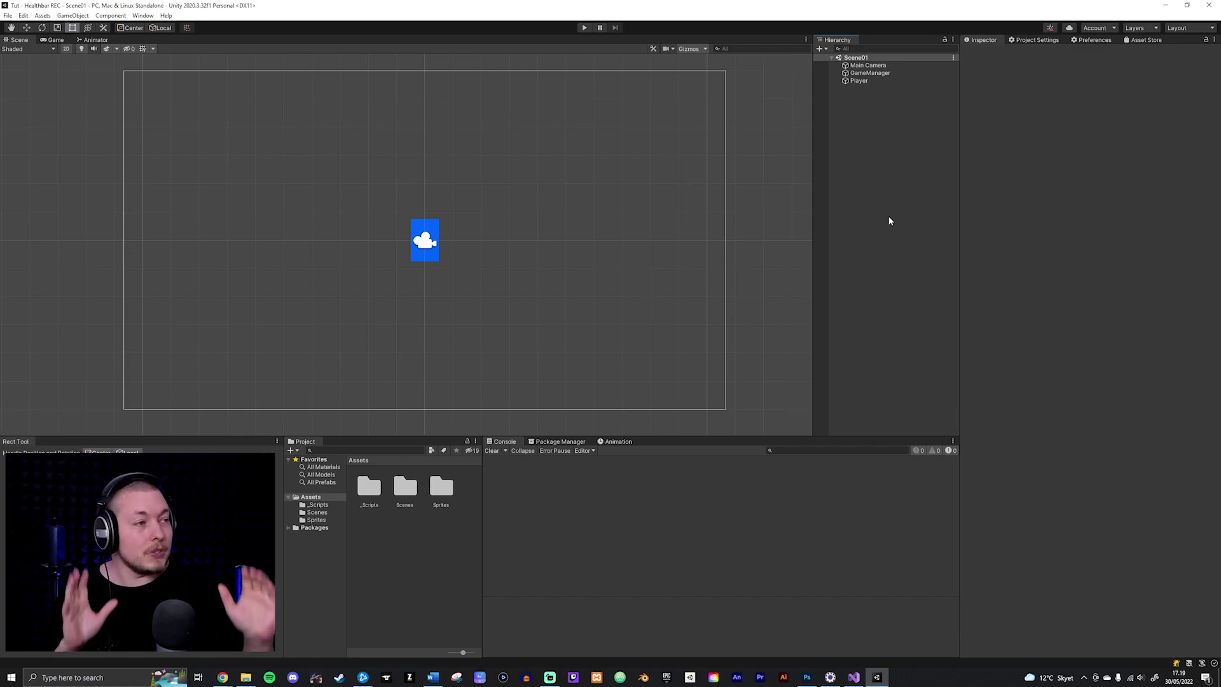
- Inspect the components of the Player and GameManager objects, and clear the selection
{"action": "left_click", "coordinate": [873, 82]}
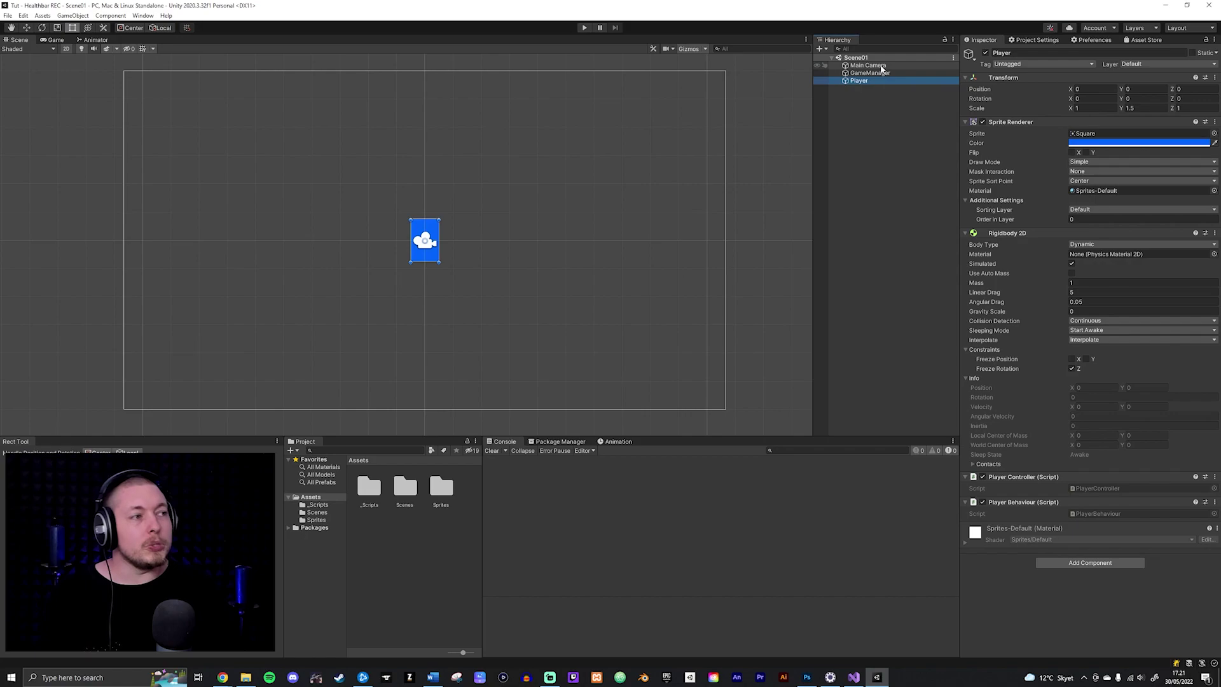
{"action": "left_click", "coordinate": [882, 73]}
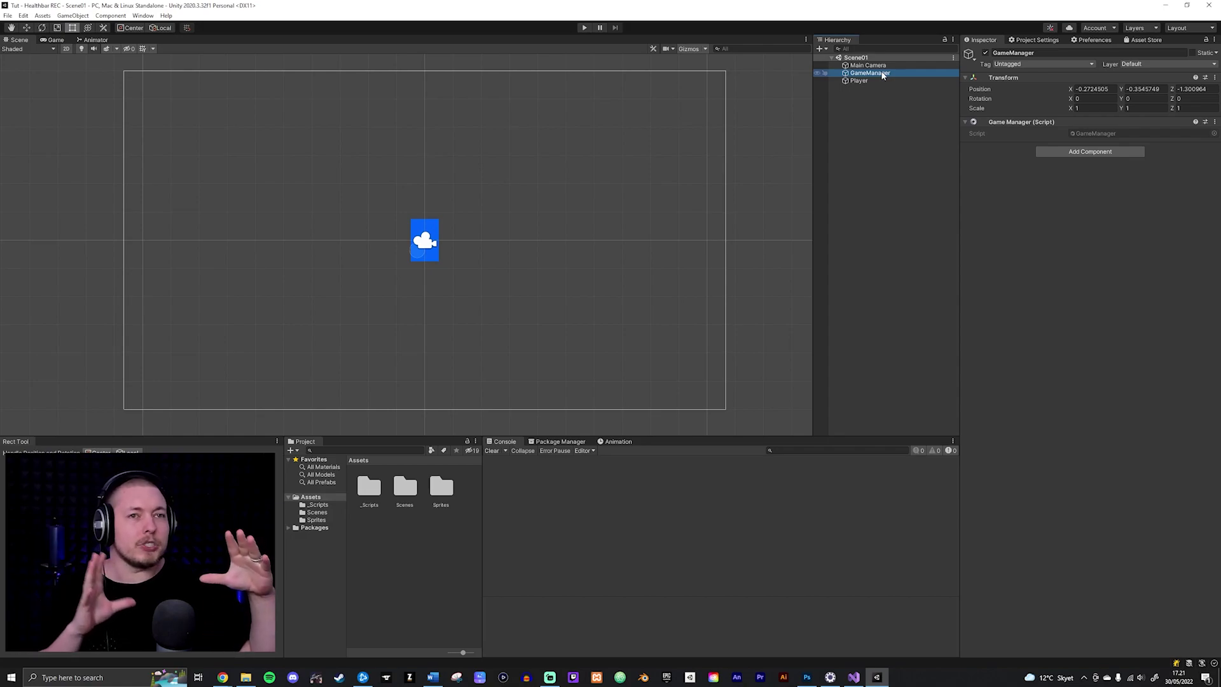
{"action": "left_click", "coordinate": [756, 197]}
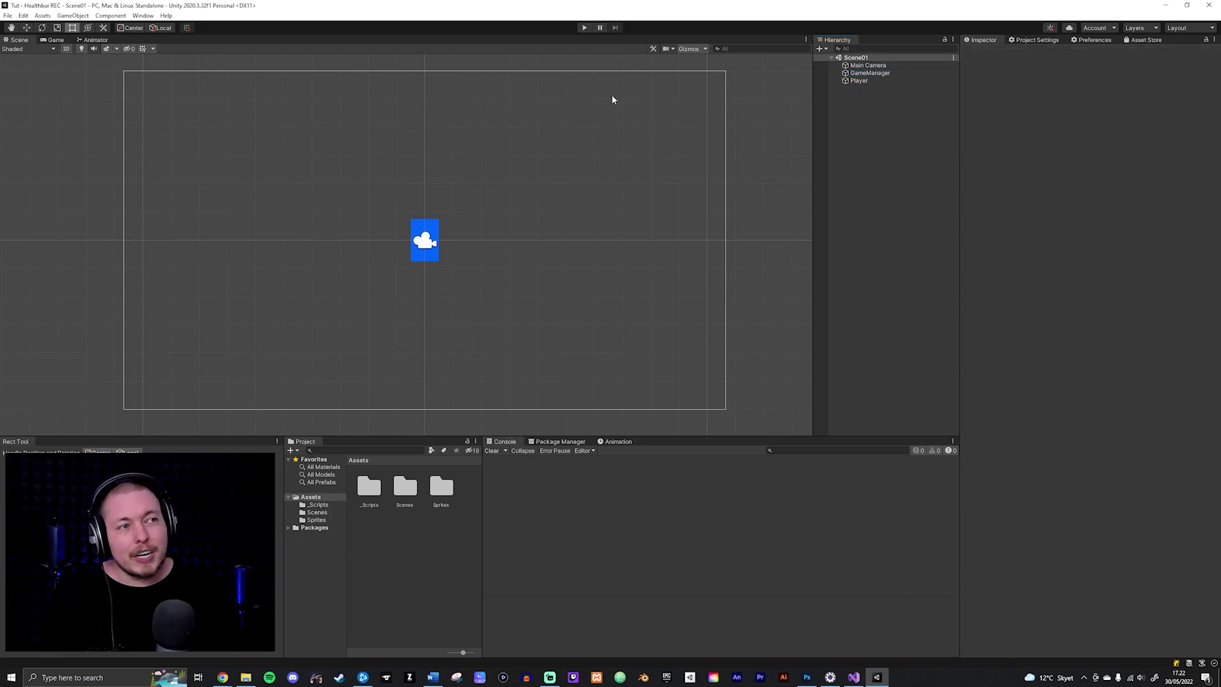
- Play-test the scene by triggering the player's health changes, check the values logged in the Console, and stop play mode
{"action": "left_click", "coordinate": [585, 28]}
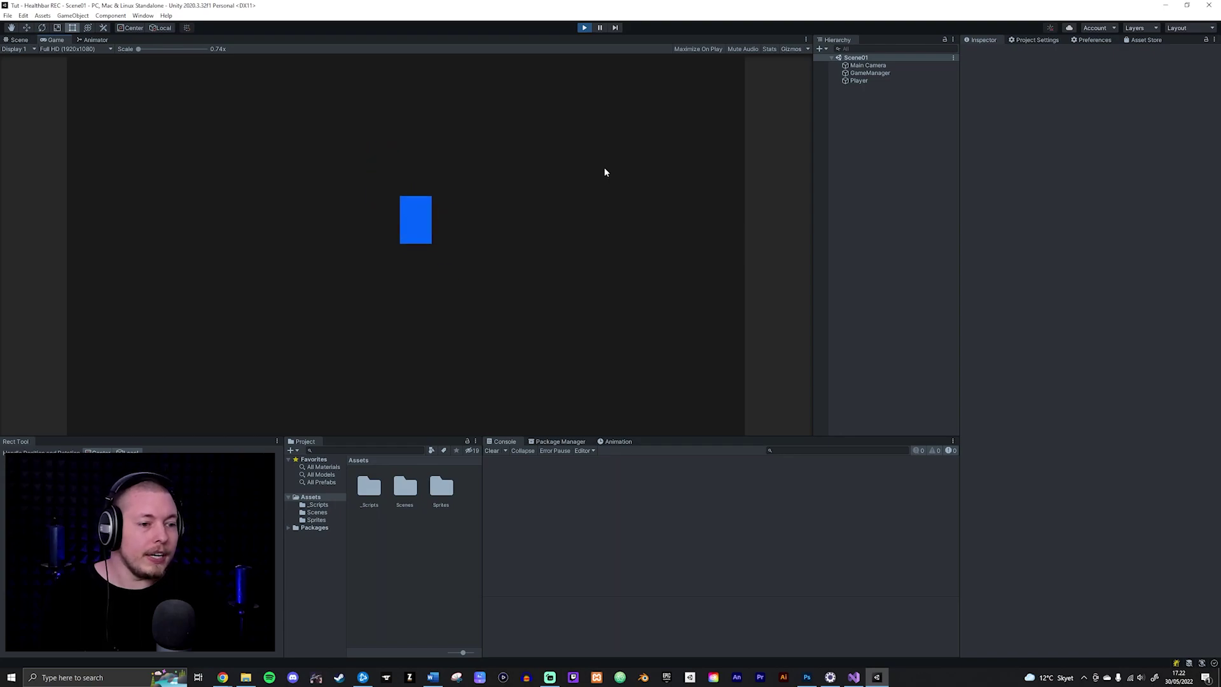
{"action": "key", "text": "space"}
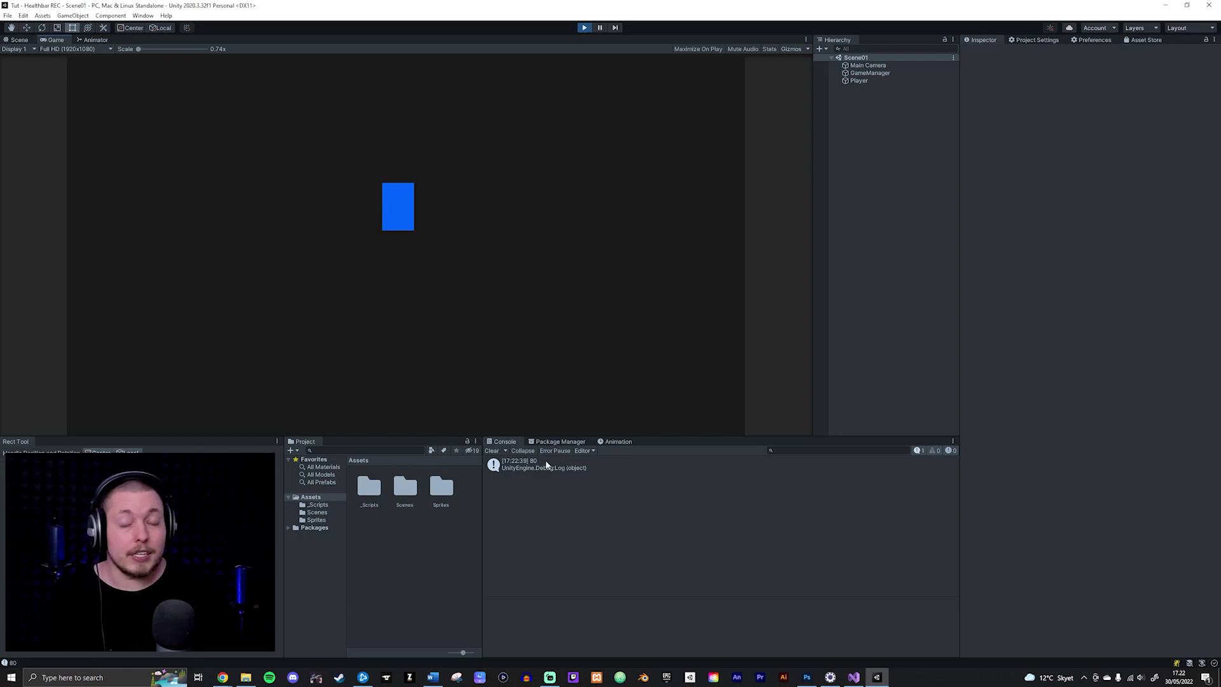
{"action": "key", "text": "space"}
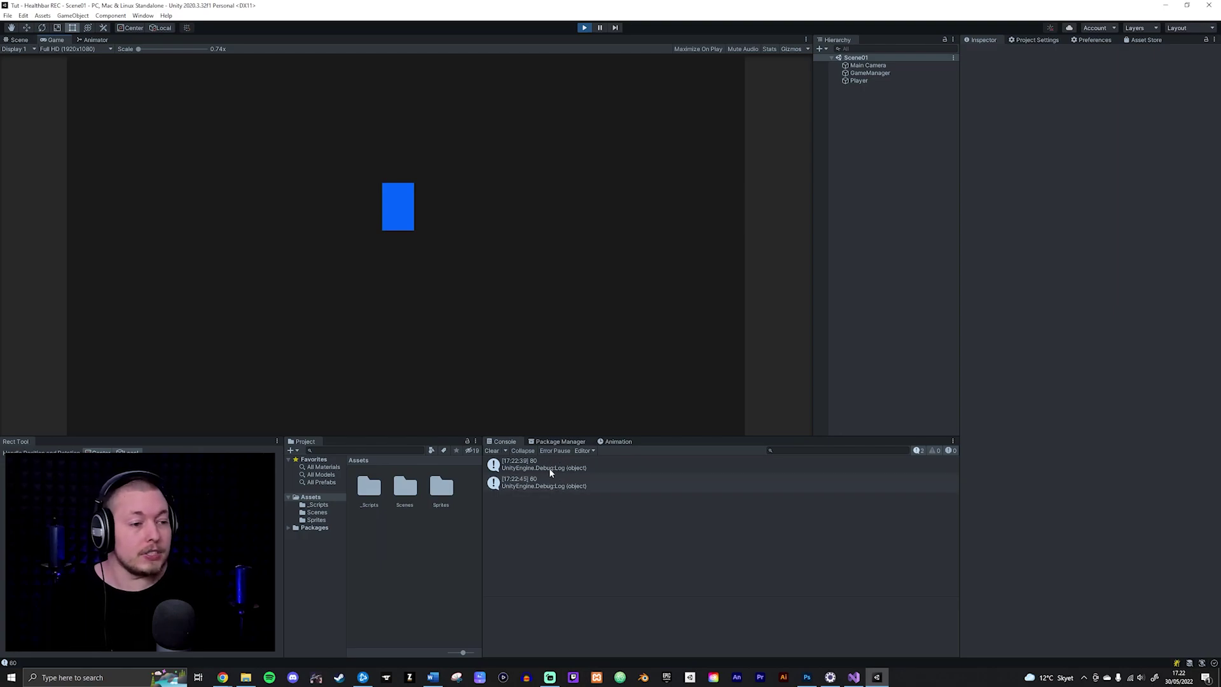
{"action": "key", "text": "space"}
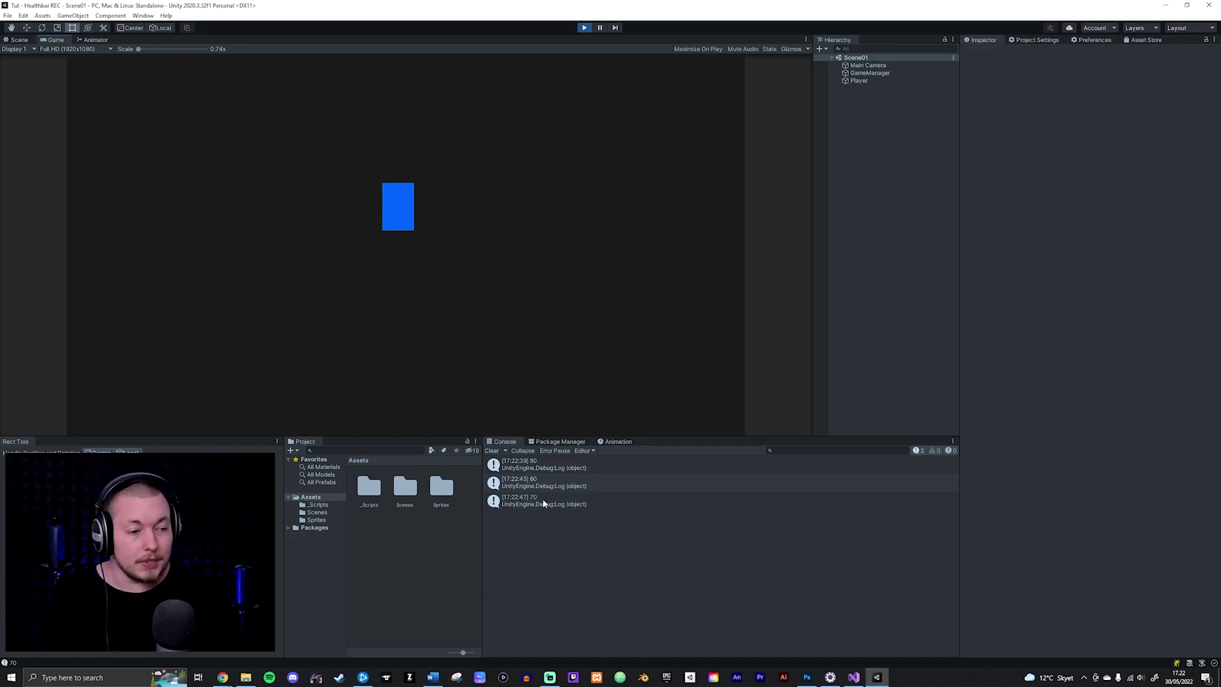
{"action": "key", "text": "space"}
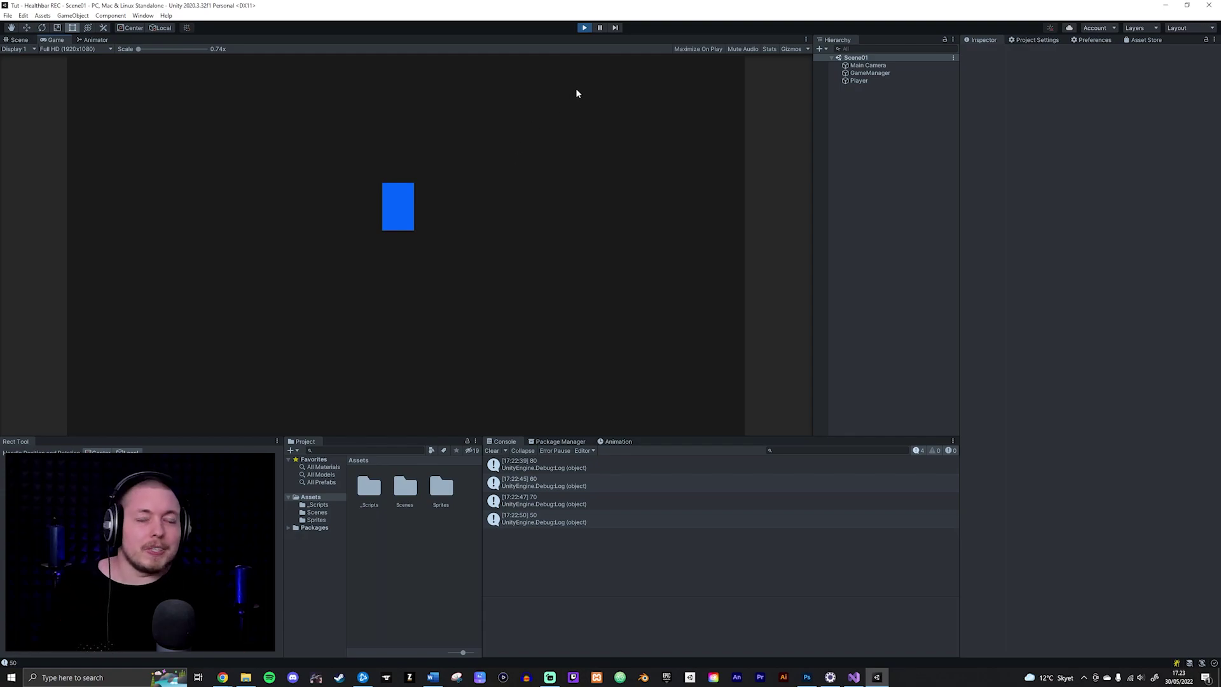
{"action": "left_click", "coordinate": [583, 28]}
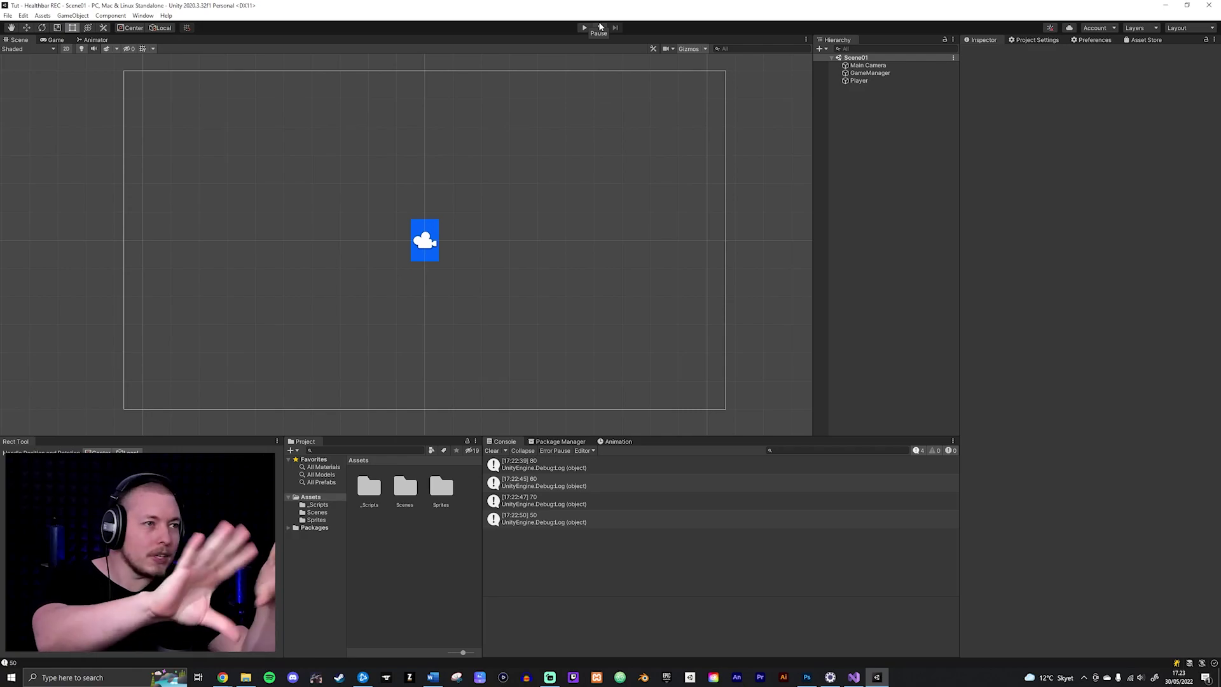
- Create a UI Image in the scene and name it HB_Overlay
{"action": "right_click", "coordinate": [874, 96]}
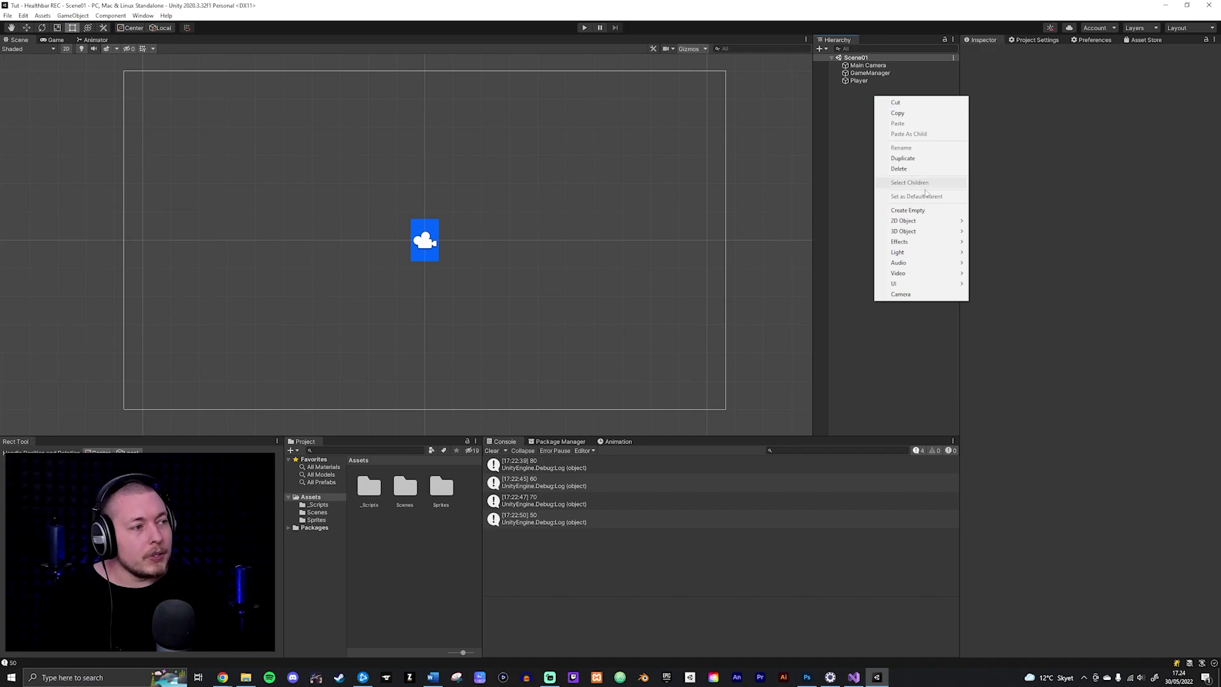
{"action": "mouse_move", "coordinate": [919, 286]}
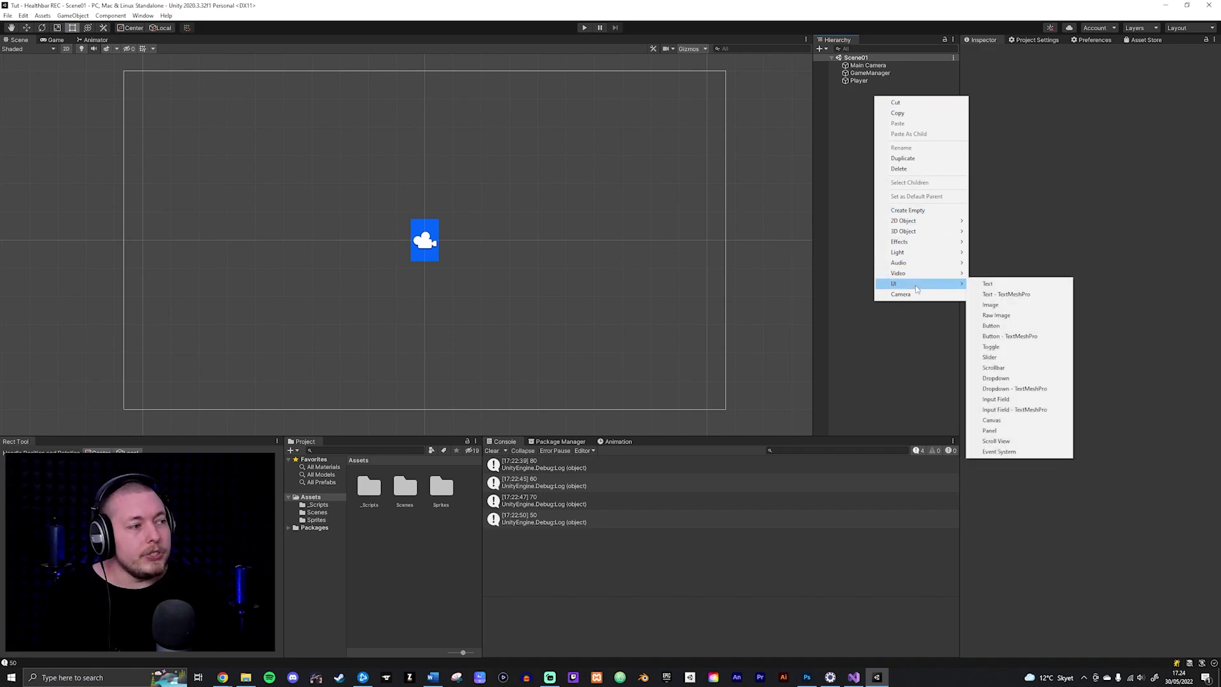
{"action": "left_click", "coordinate": [990, 304]}
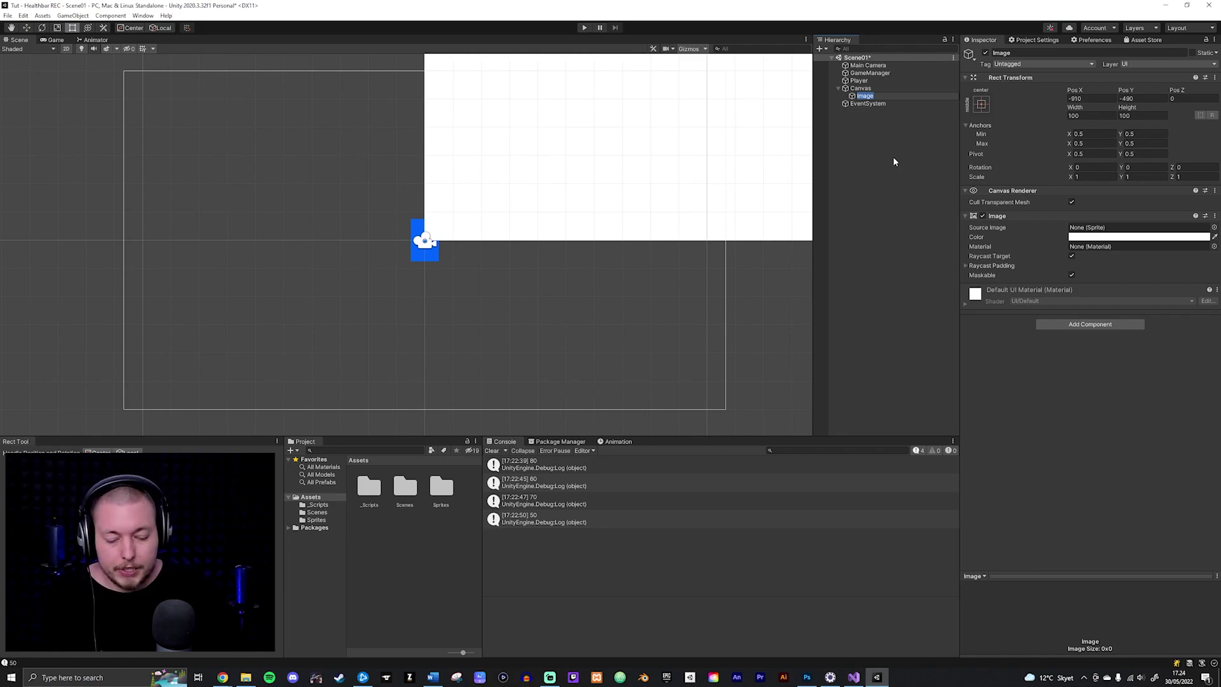
{"action": "type", "text": "HB_"}
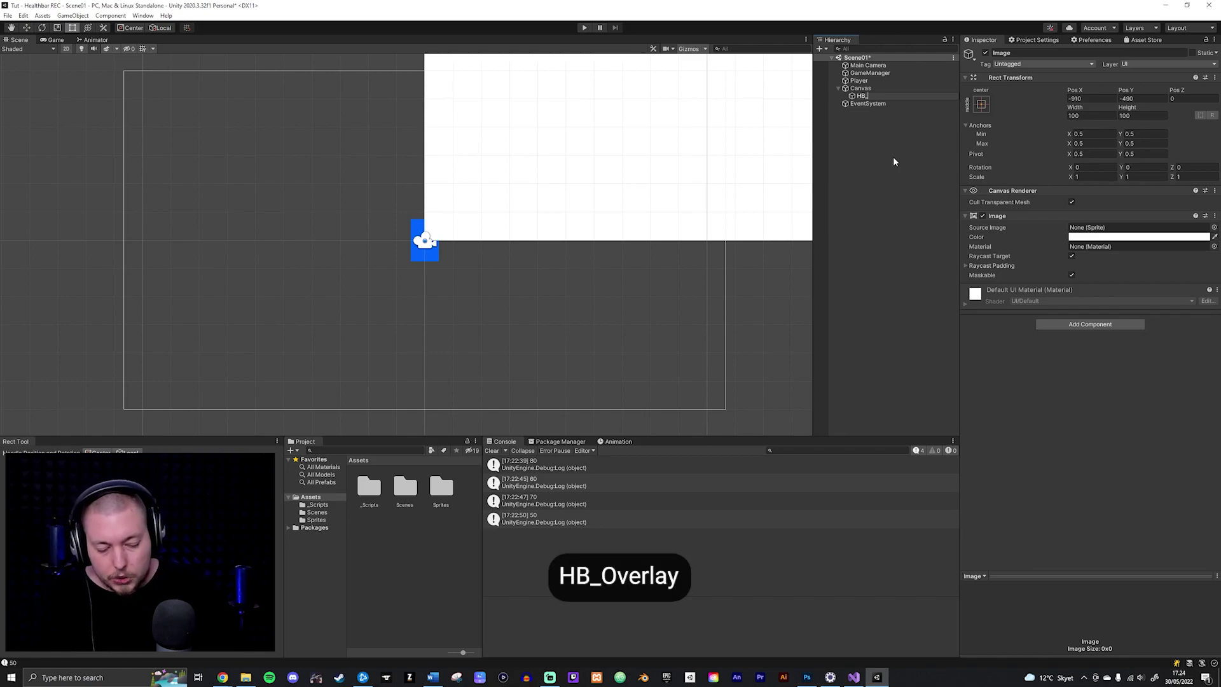
{"action": "type", "text": "Overlay"}
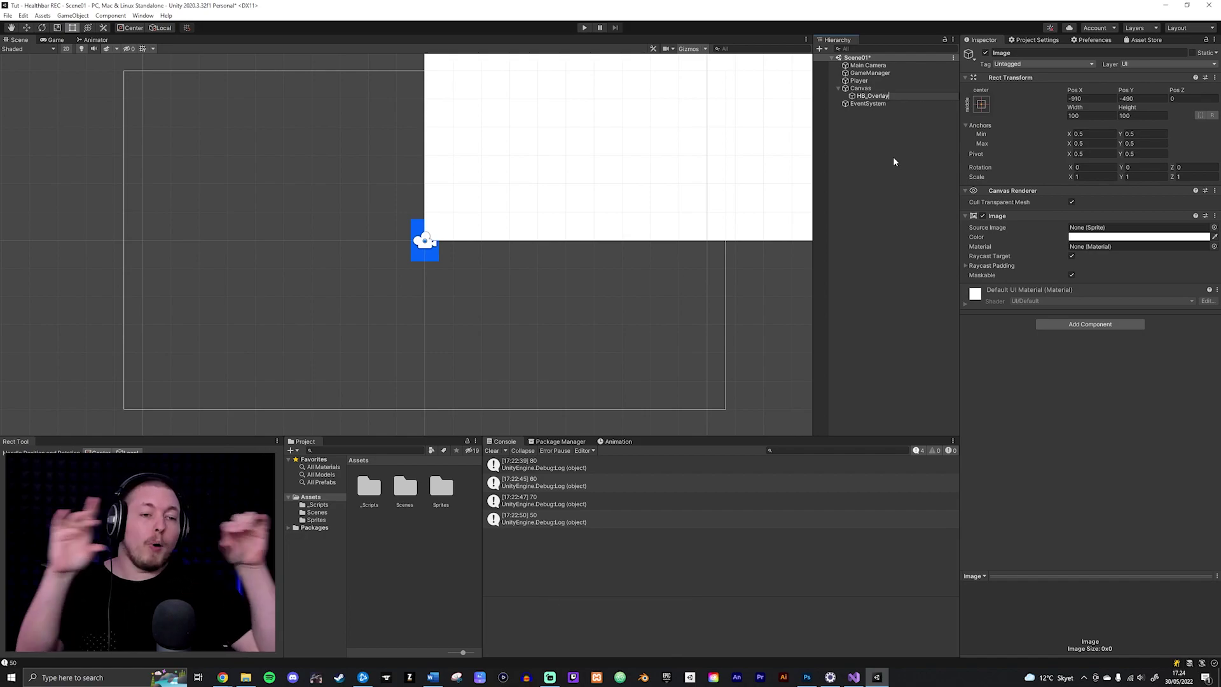
{"action": "key", "text": "Return"}
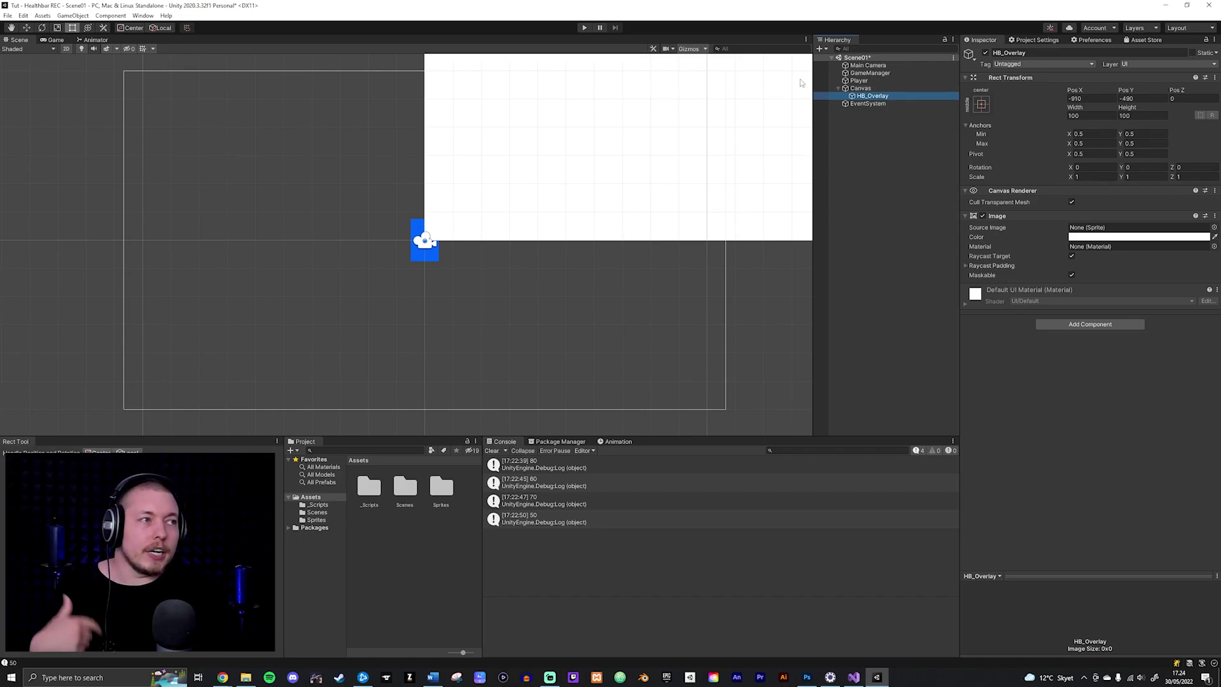
- Compare the framed Canvas and Player in the Scene view with how they appear in the Game view alongside
{"action": "double_click", "coordinate": [884, 88]}
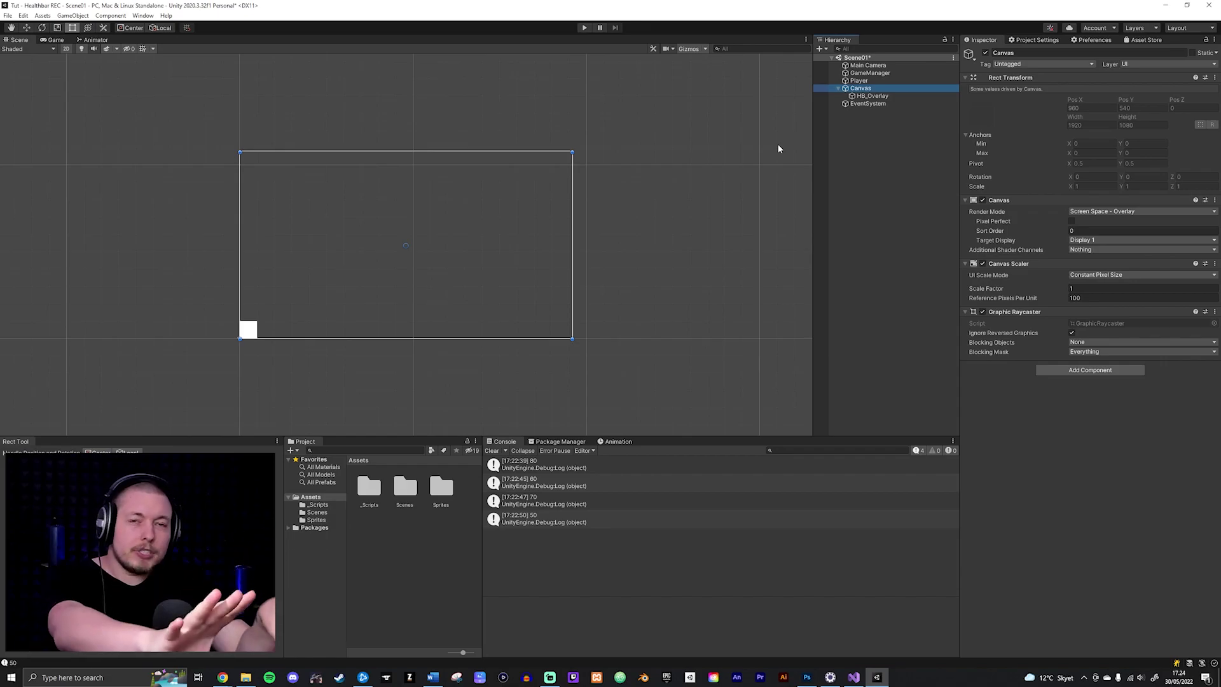
{"action": "left_click", "coordinate": [56, 41]}
{"action": "left_click_drag", "start_coordinate": [56, 40], "coordinate": [708, 252]}
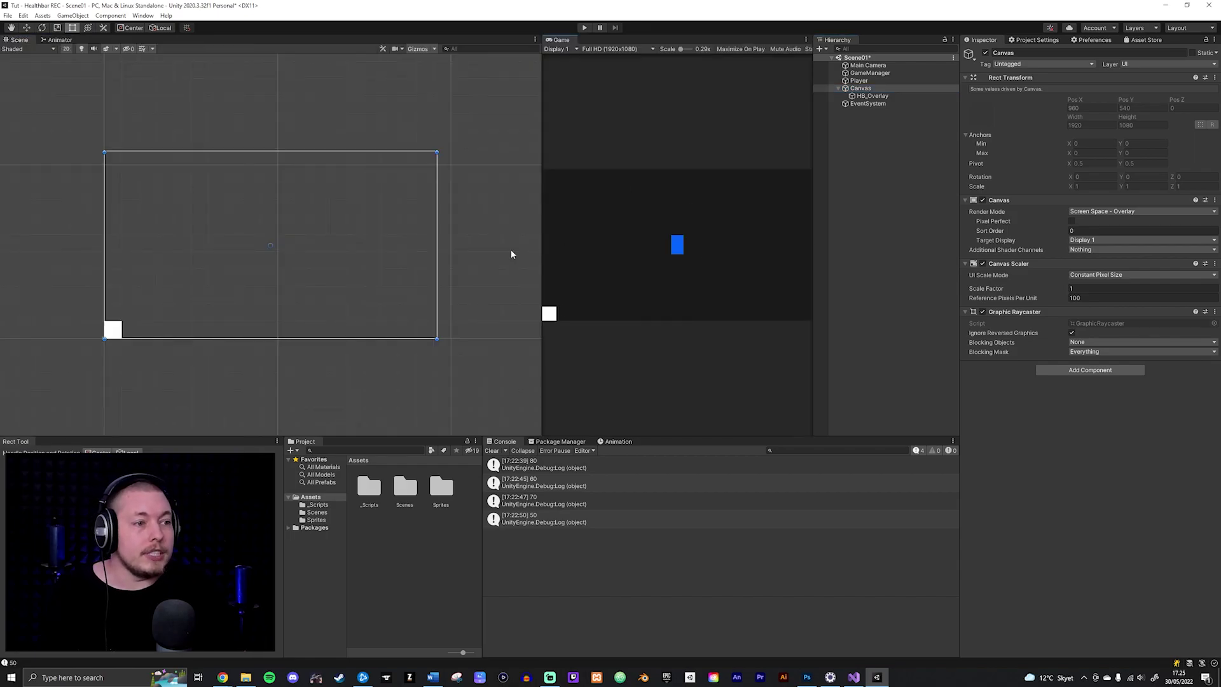
{"action": "double_click", "coordinate": [864, 81]}
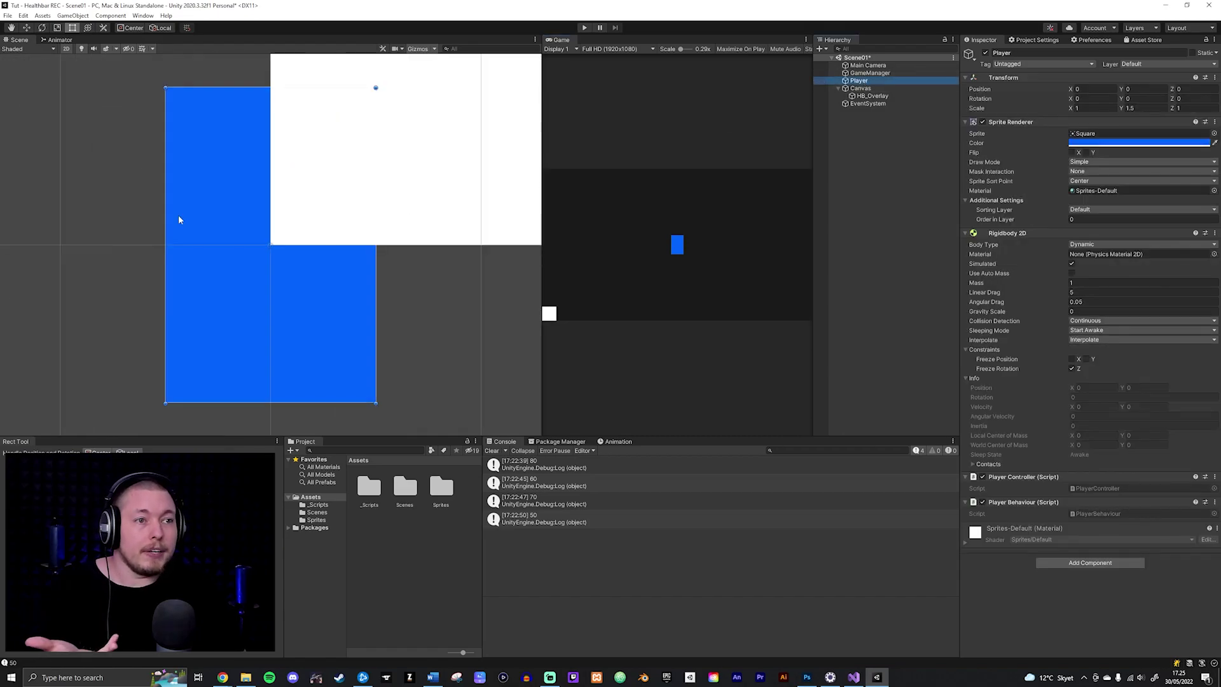
{"action": "scroll", "coordinate": [324, 219], "scroll_direction": "down", "scroll_amount": 2}
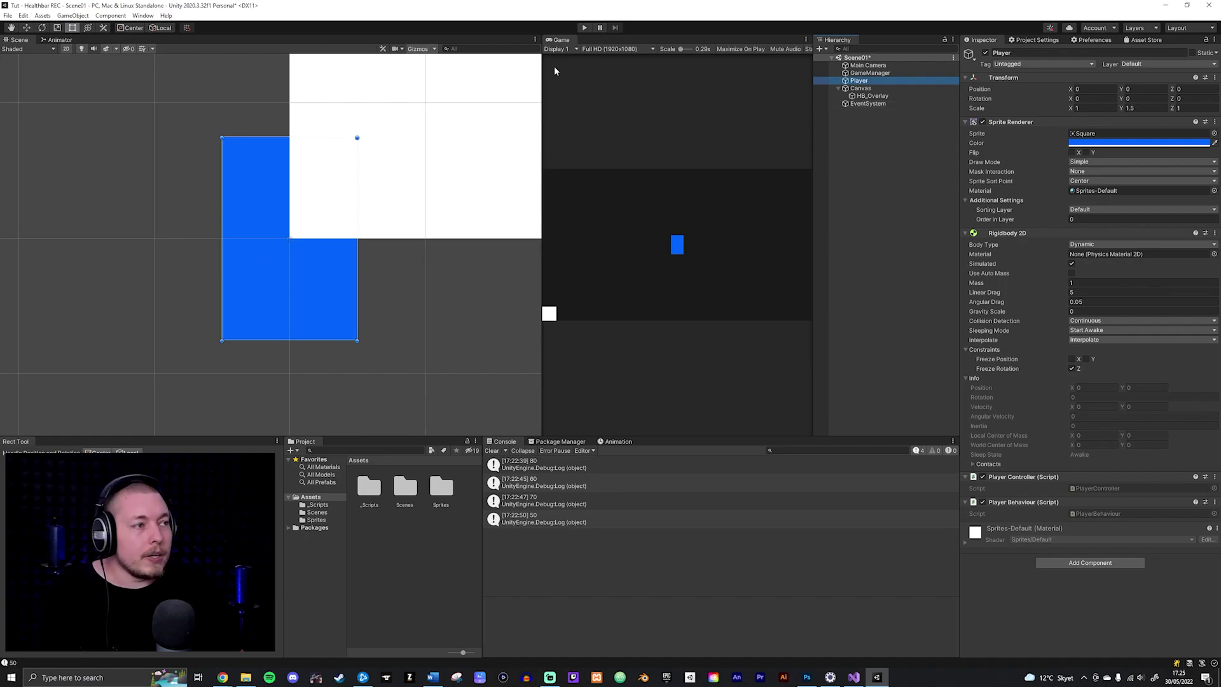
{"action": "double_click", "coordinate": [860, 89]}
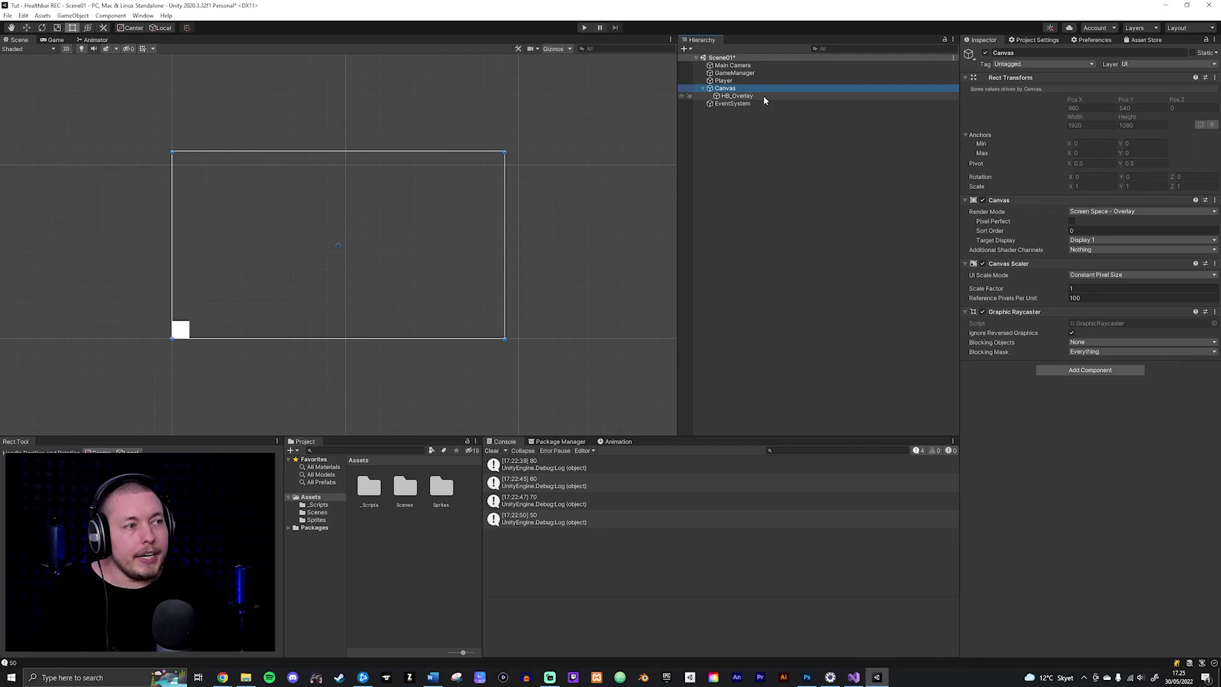
- Enable Remove Matte (PSD) for the HB_Heart sprite in the Sprites folder and apply the import settings
{"action": "left_click", "coordinate": [765, 97]}
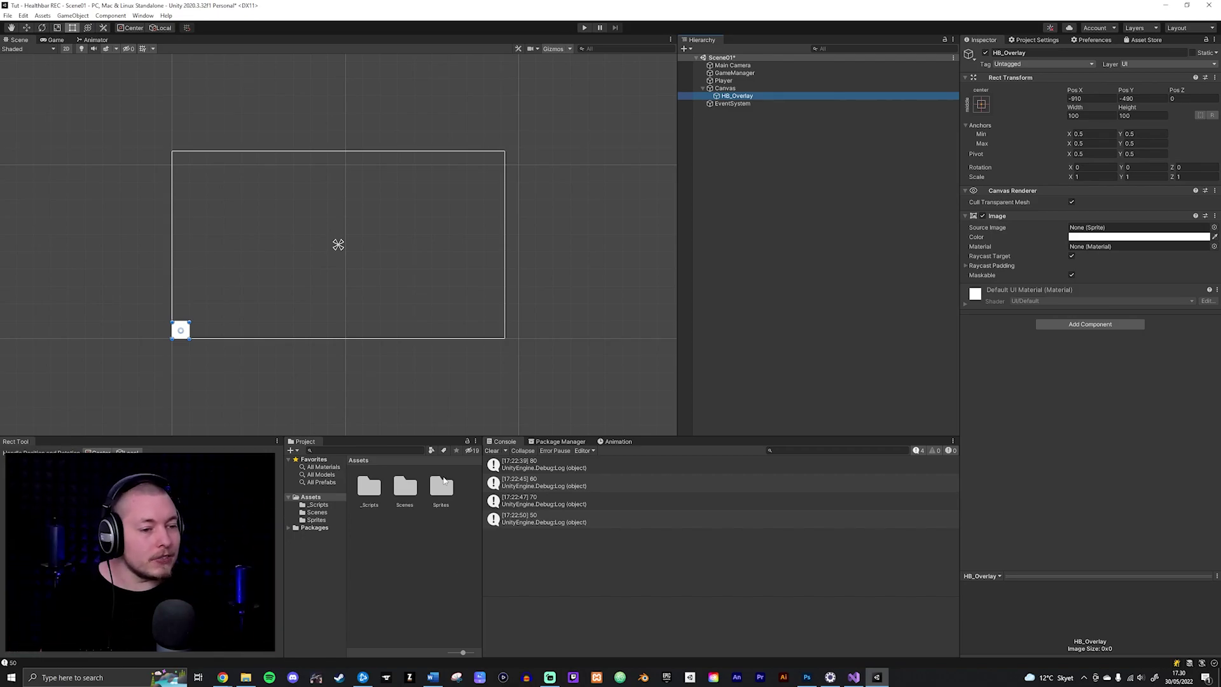
{"action": "double_click", "coordinate": [444, 483]}
{"action": "left_click", "coordinate": [403, 490]}
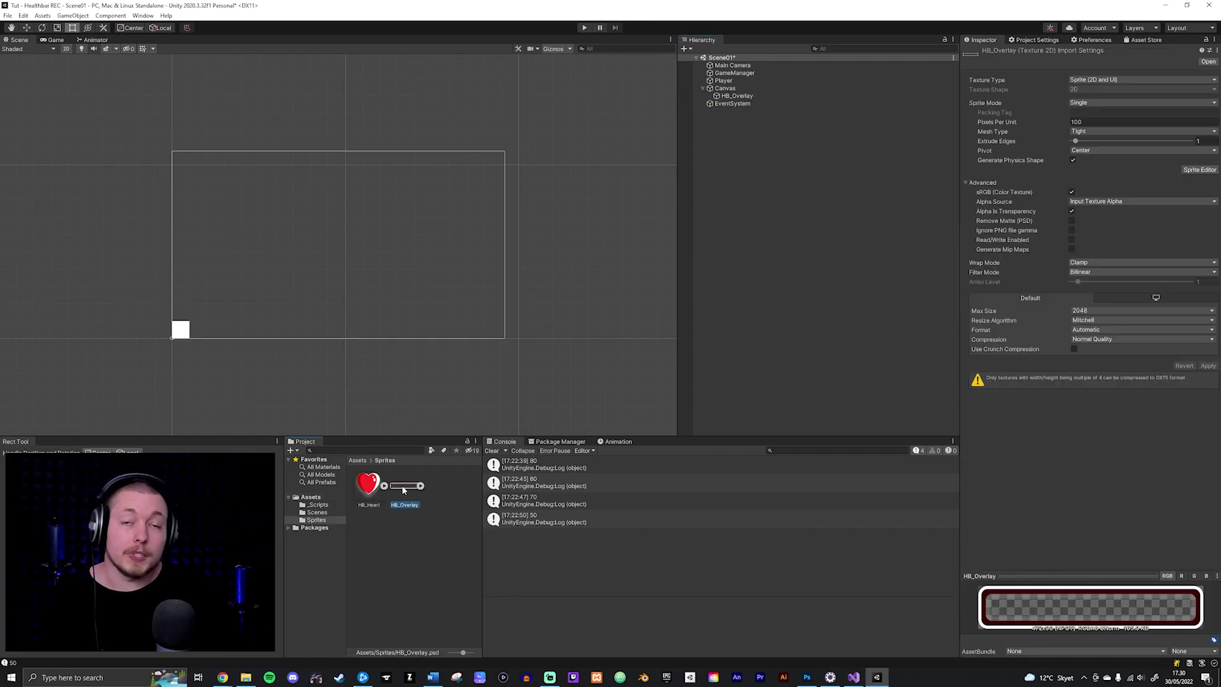
{"action": "left_click", "coordinate": [369, 487]}
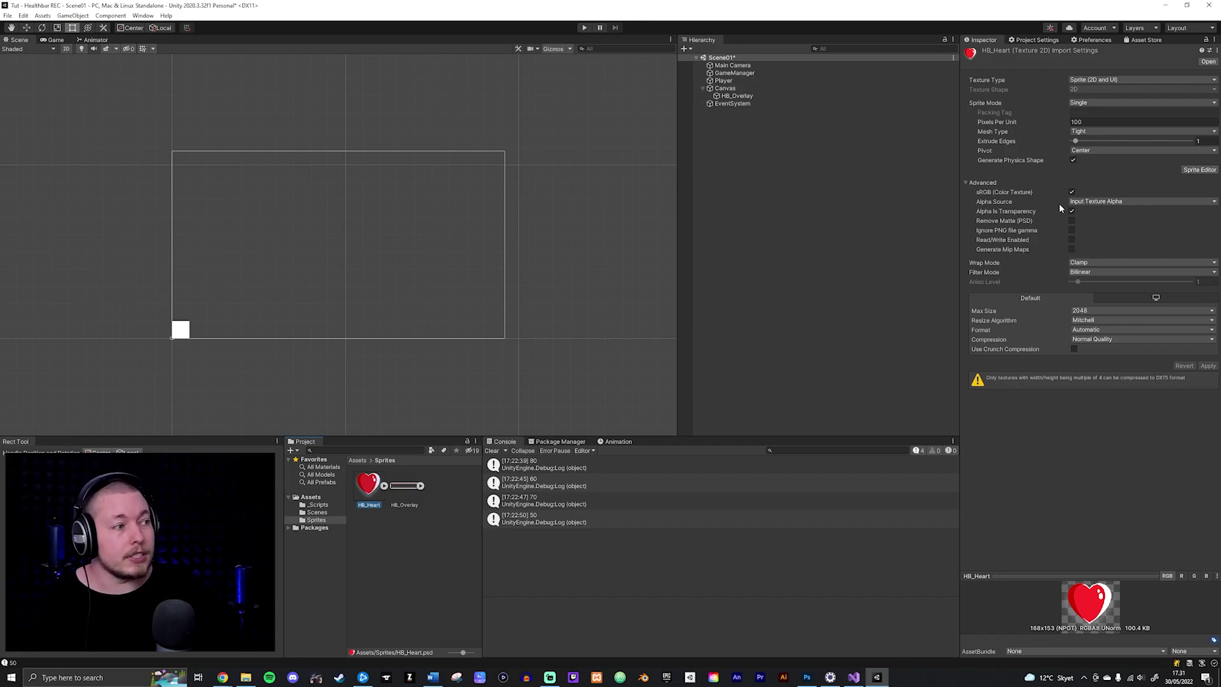
{"action": "left_click", "coordinate": [1071, 221]}
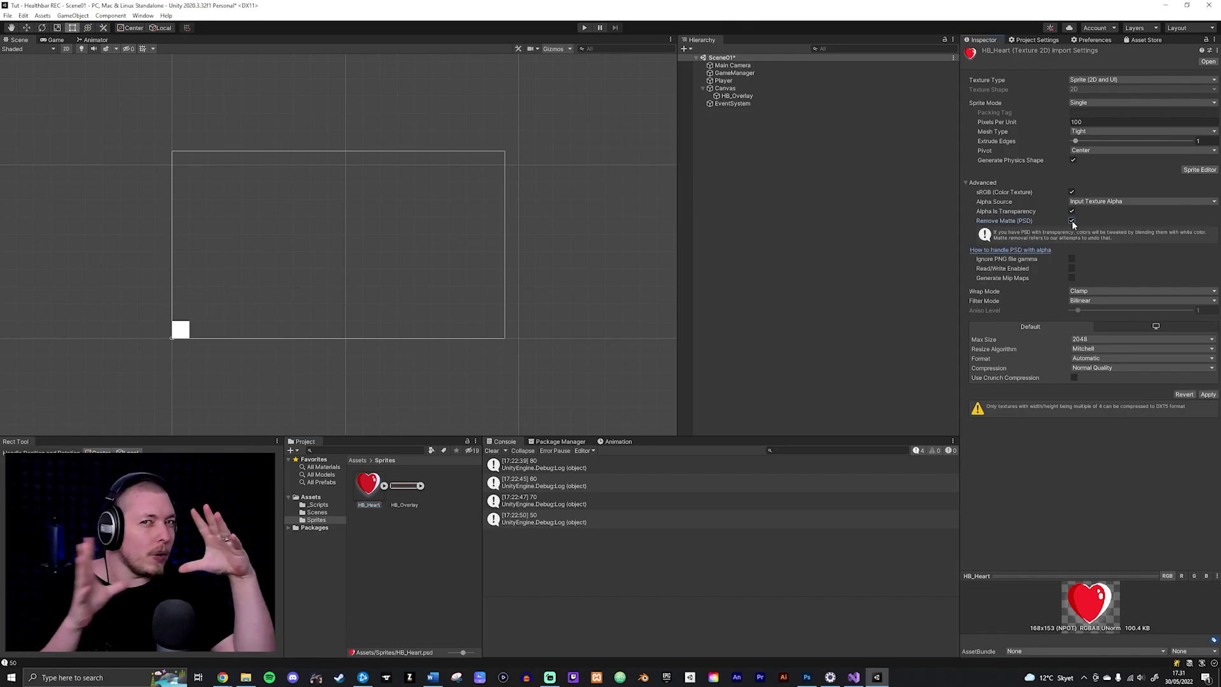
{"action": "left_click", "coordinate": [1207, 395]}
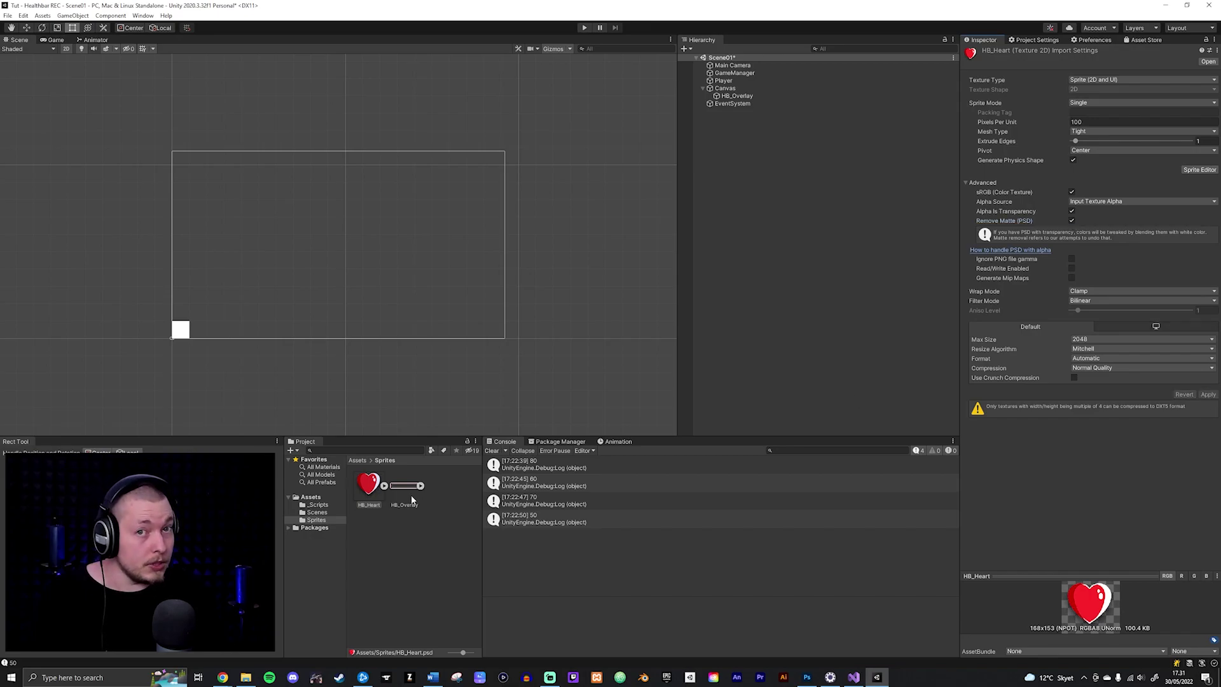
- Assign the HB_Overlay sprite as the HB_Overlay object's source image and set it to its native size
{"action": "left_click", "coordinate": [750, 96]}
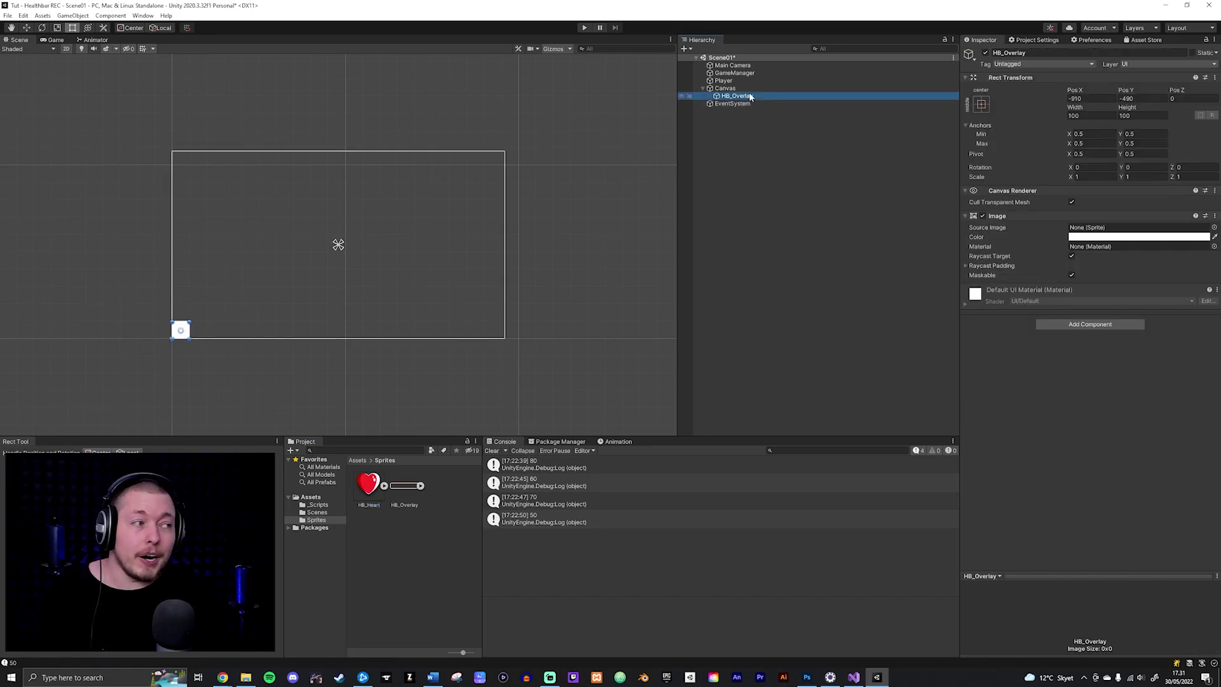
{"action": "left_click", "coordinate": [404, 491]}
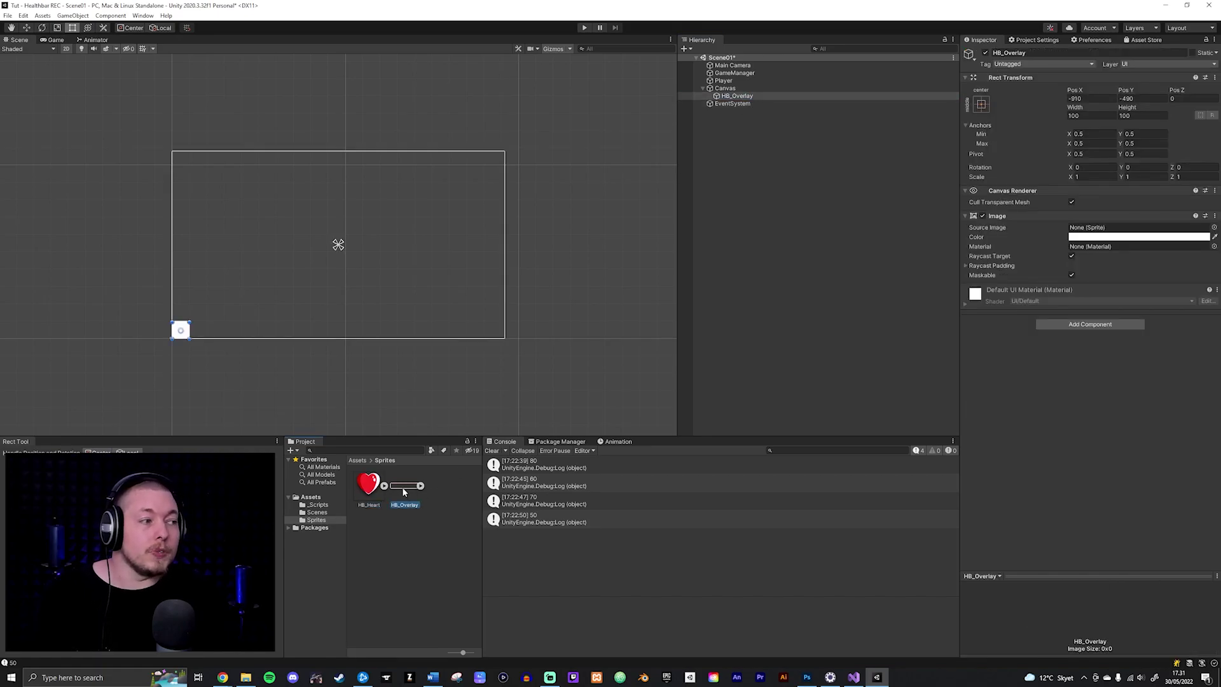
{"action": "left_click_drag", "start_coordinate": [404, 492], "coordinate": [1108, 232]}
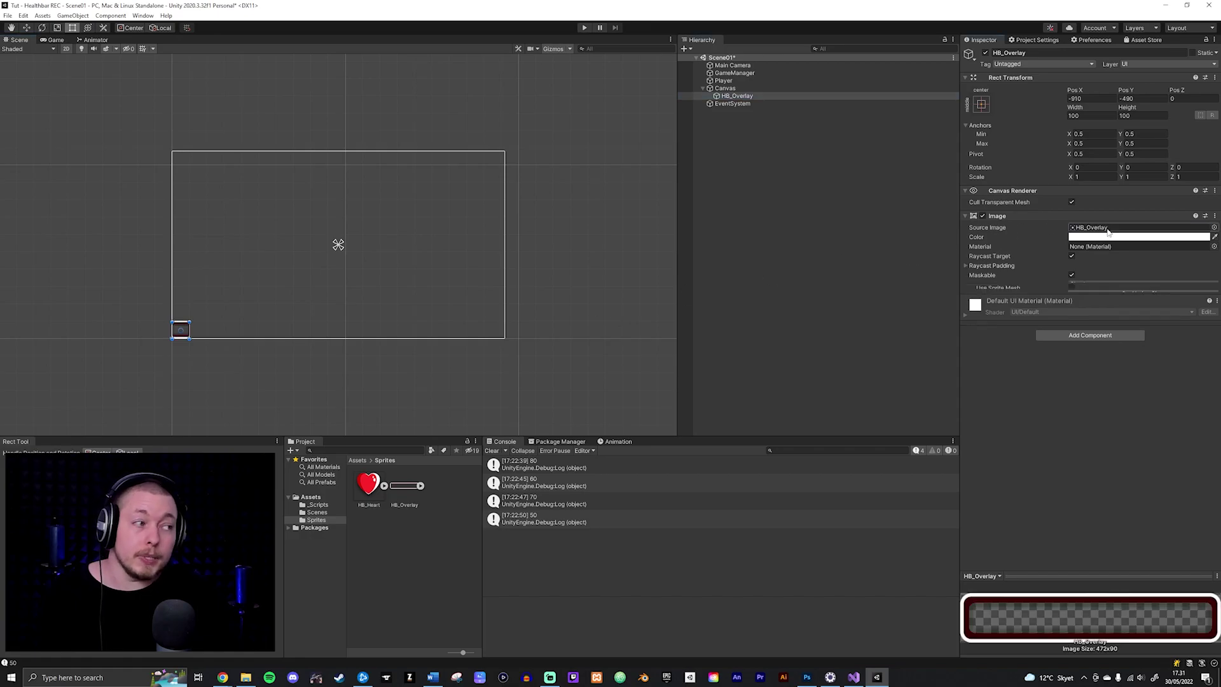
{"action": "scroll", "coordinate": [163, 334], "scroll_direction": "up", "scroll_amount": 1}
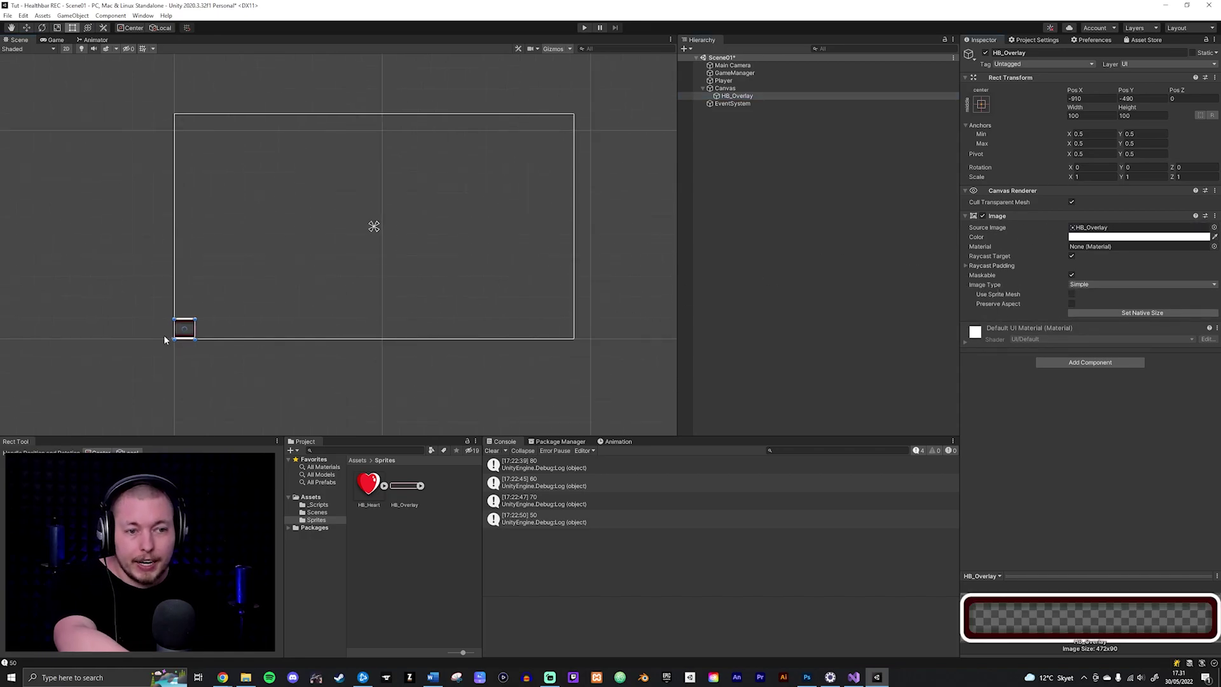
{"action": "scroll", "coordinate": [163, 334], "scroll_direction": "up", "scroll_amount": 4}
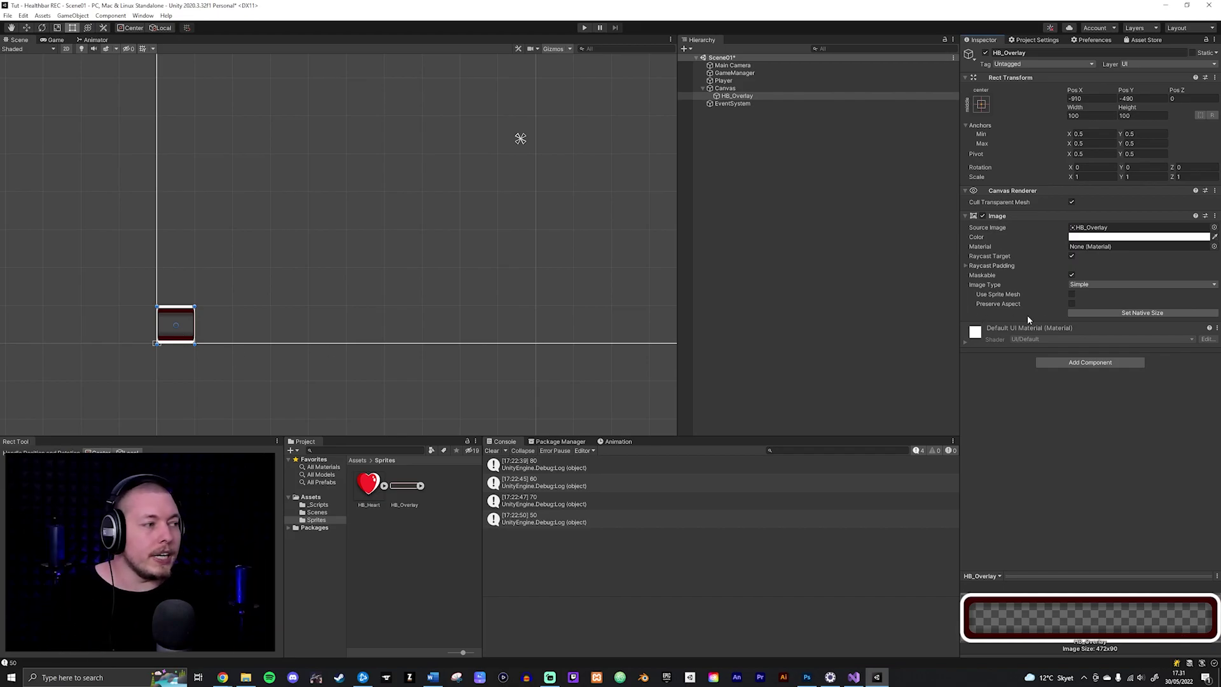
{"action": "left_click", "coordinate": [1135, 312]}
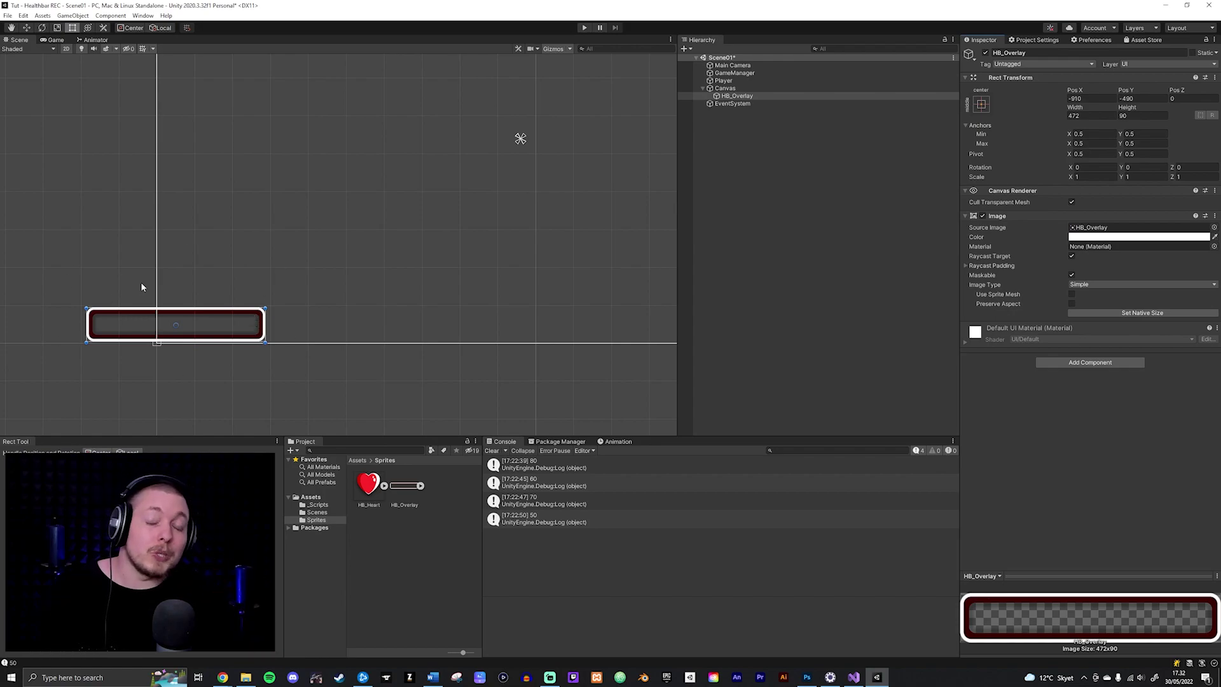
- Center the HB_Overlay image on the Canvas by applying the middle-center anchor preset together with its position
{"action": "left_click", "coordinate": [982, 105]}
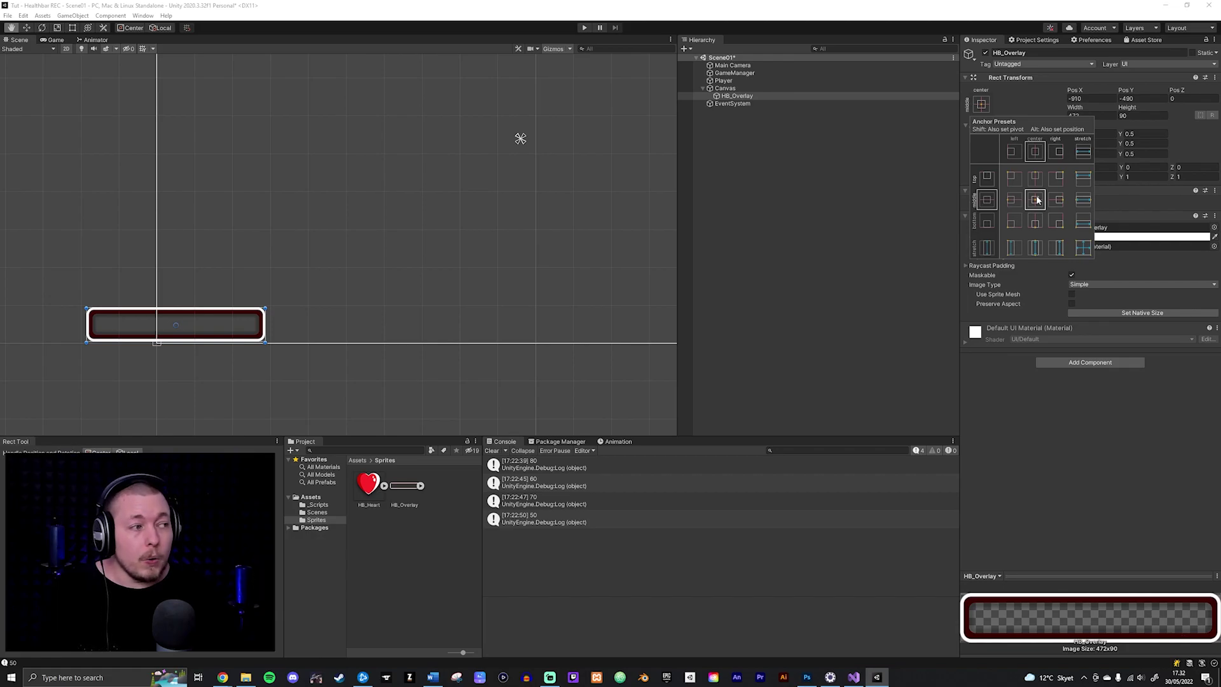
{"action": "left_click", "coordinate": [1036, 200], "text": "alt"}
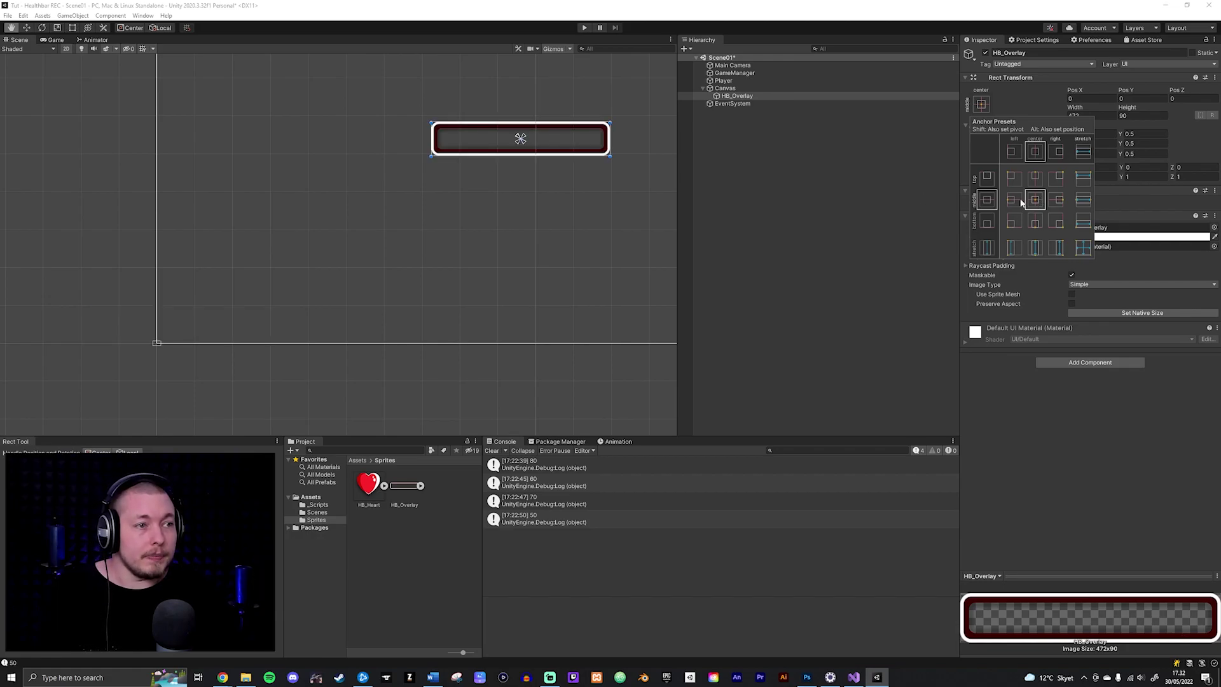
{"action": "middle_click_drag", "start_coordinate": [605, 98], "coordinate": [438, 201]}
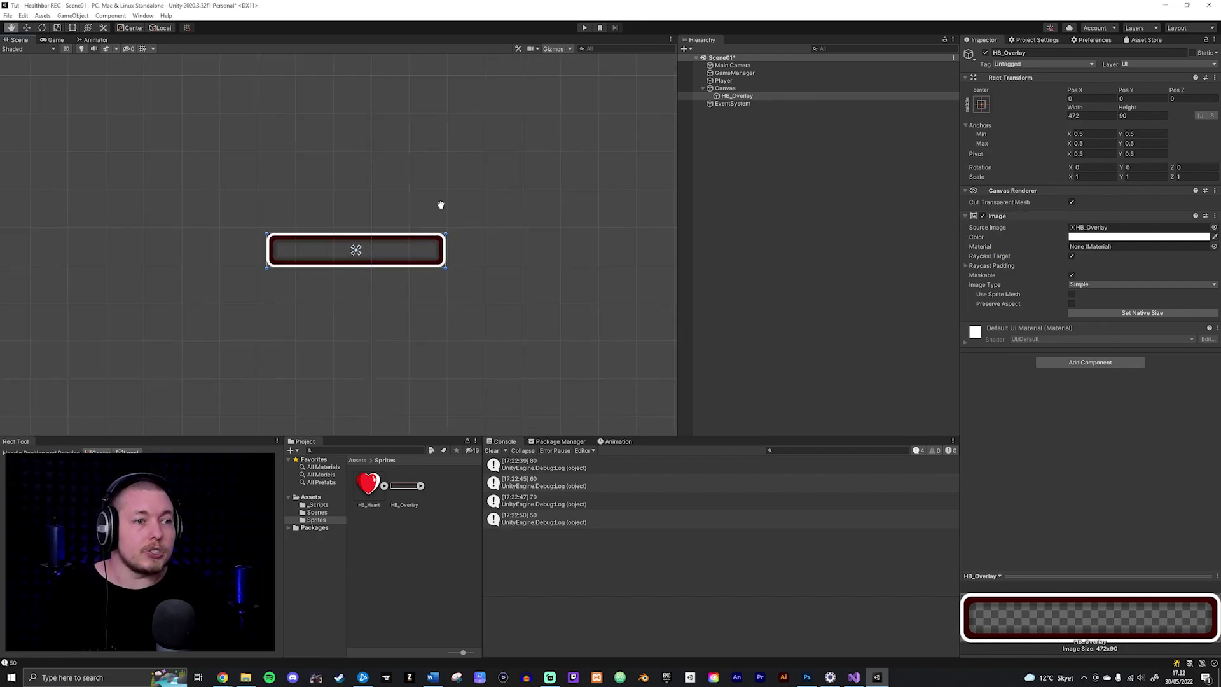
{"action": "scroll", "coordinate": [330, 170], "scroll_direction": "down", "scroll_amount": 2}
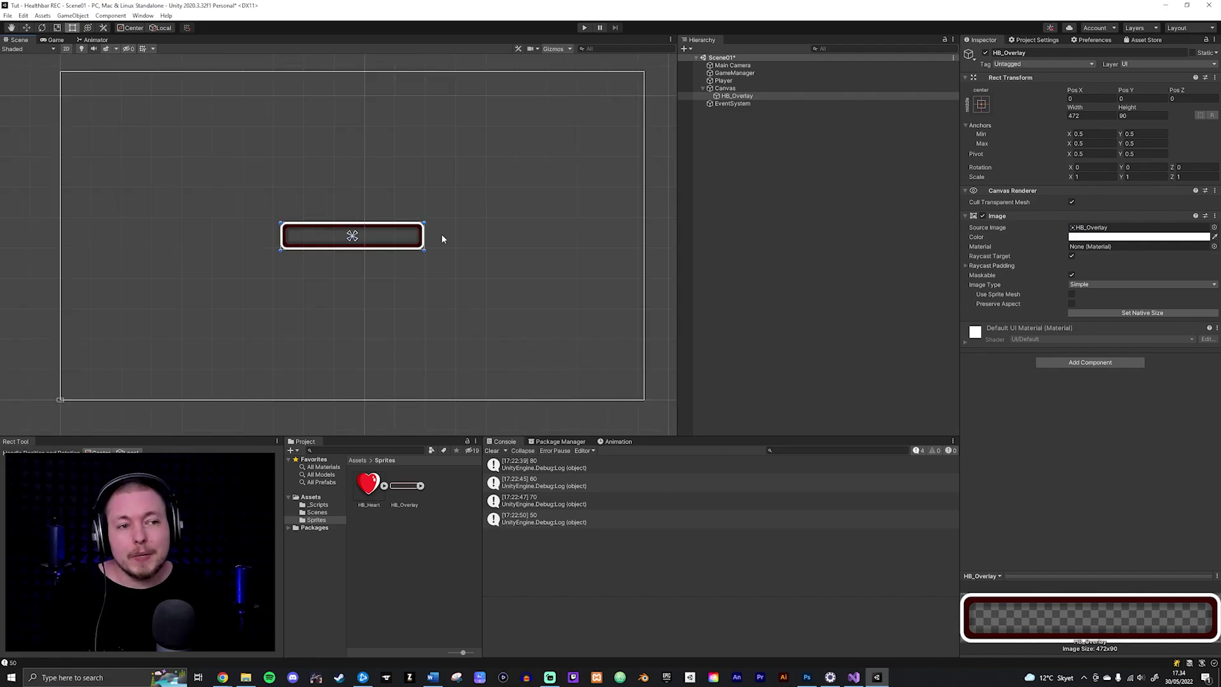
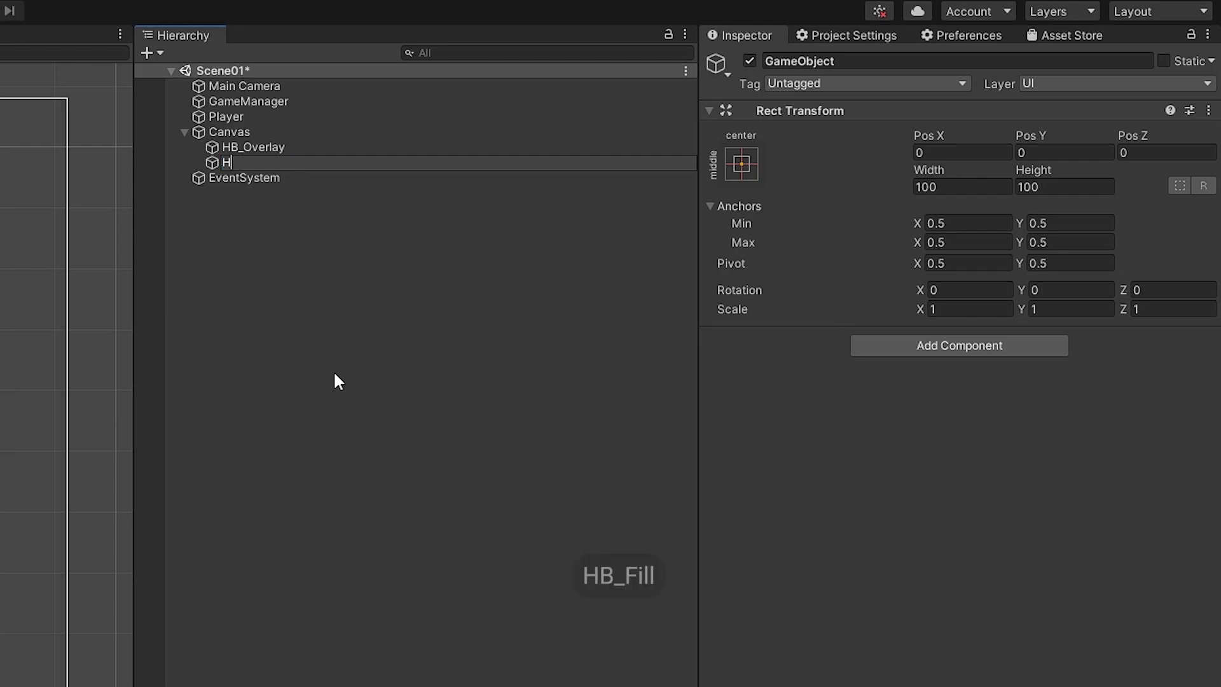
- Name the empty object under Canvas HB_Fill and give it a child UI Image named HB_Fill_Color
{"action": "type", "text": "Fill"}
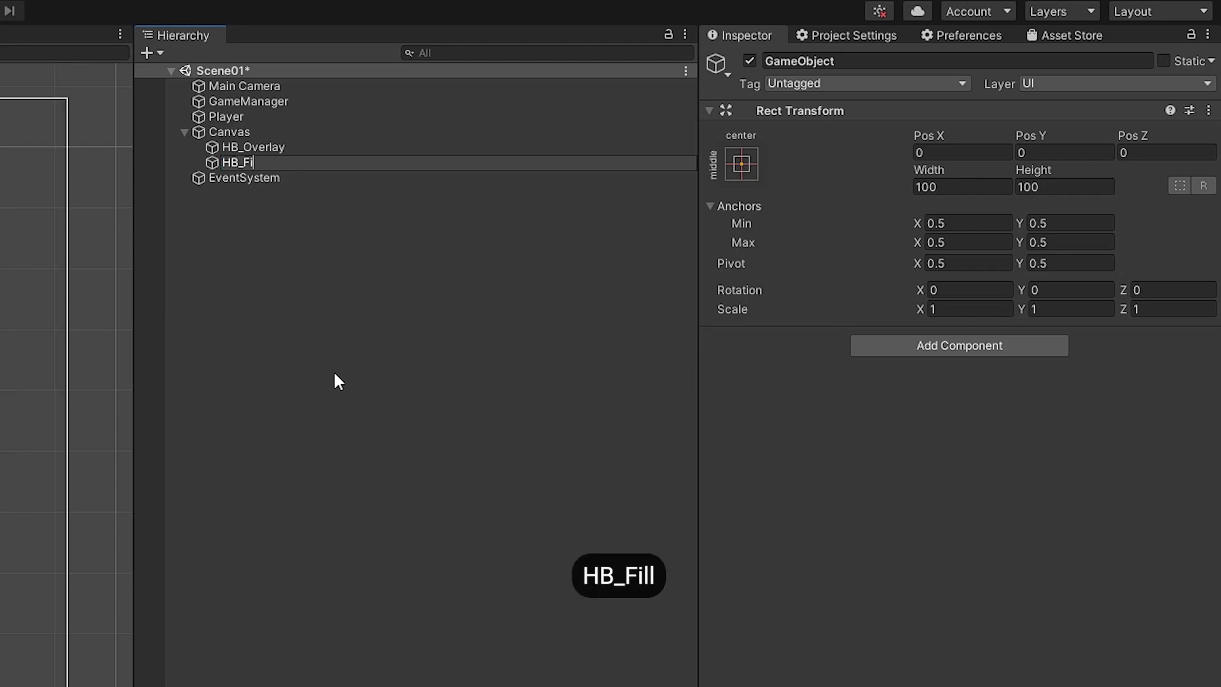
{"action": "key", "text": "Return"}
{"action": "right_click", "coordinate": [249, 162]}
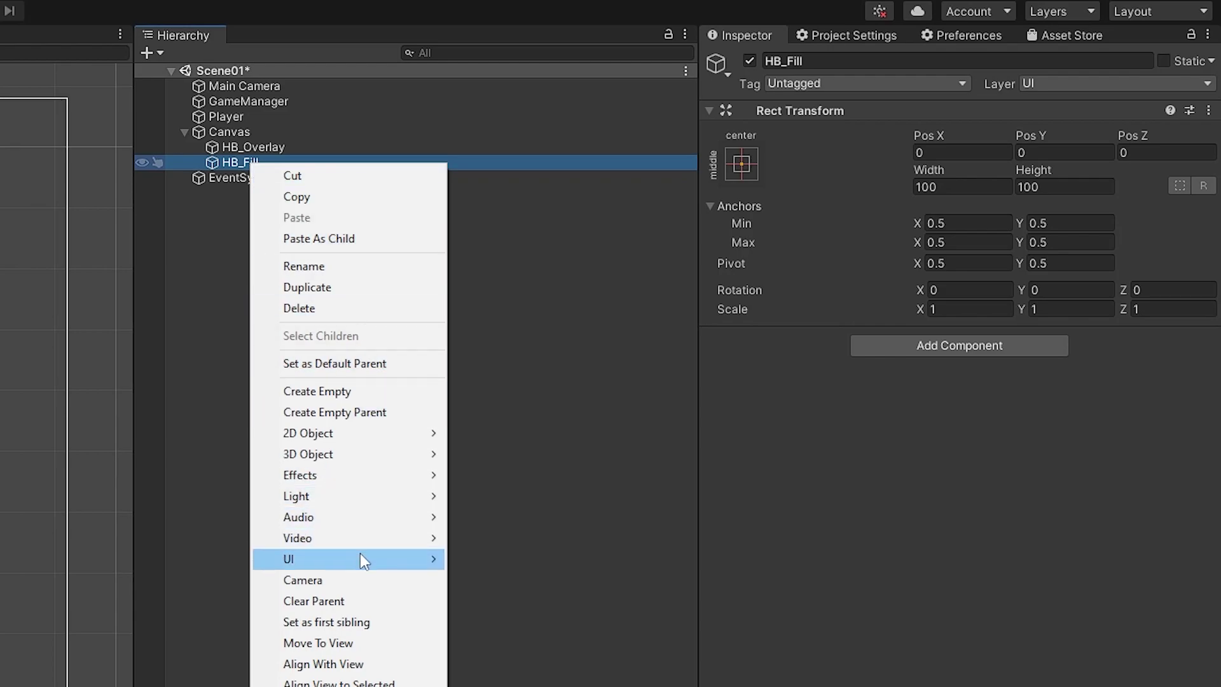
{"action": "mouse_move", "coordinate": [360, 554]}
{"action": "left_click", "coordinate": [512, 604]}
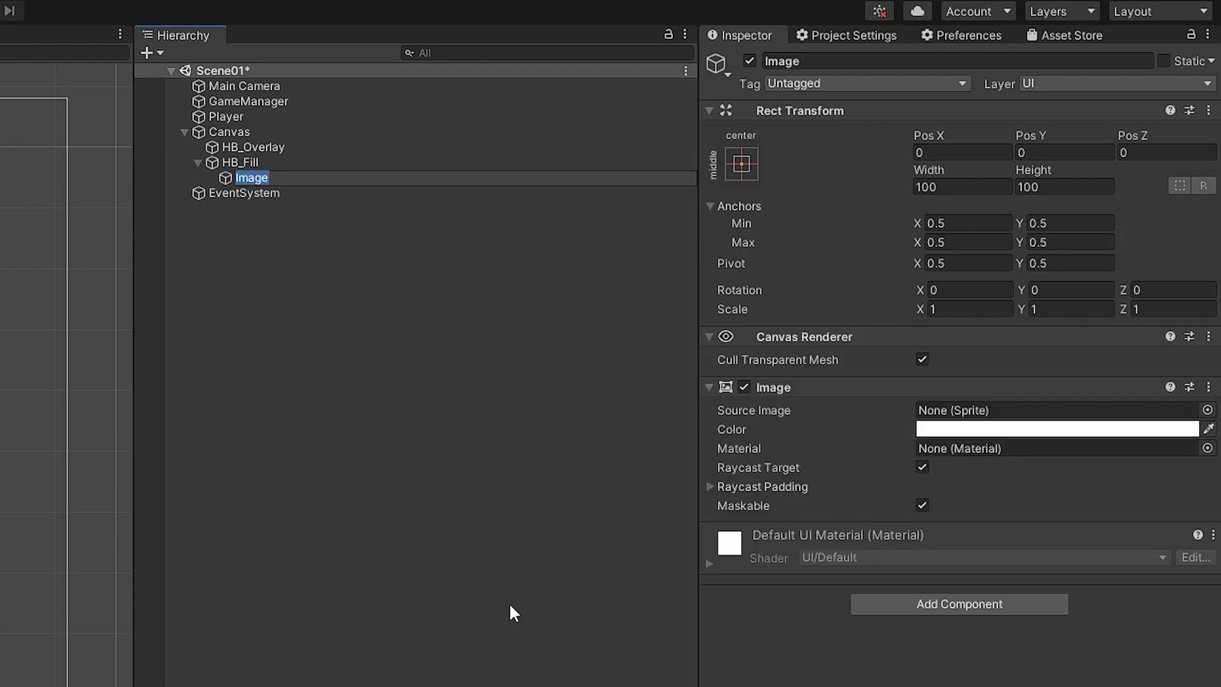
{"action": "type", "text": "HB_Fill_Color"}
{"action": "key", "text": "Return"}
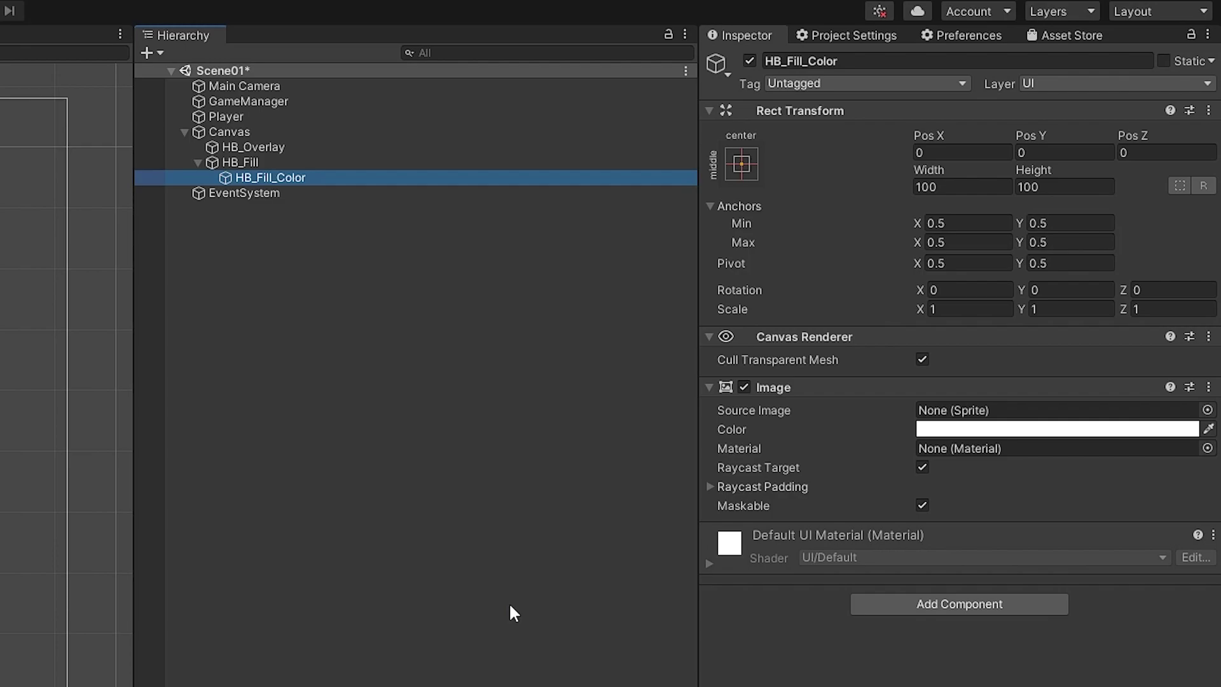
- Resize HB_Fill about its center to match the HB_Overlay frame, 472 wide by 90 high
{"action": "left_click", "coordinate": [272, 166]}
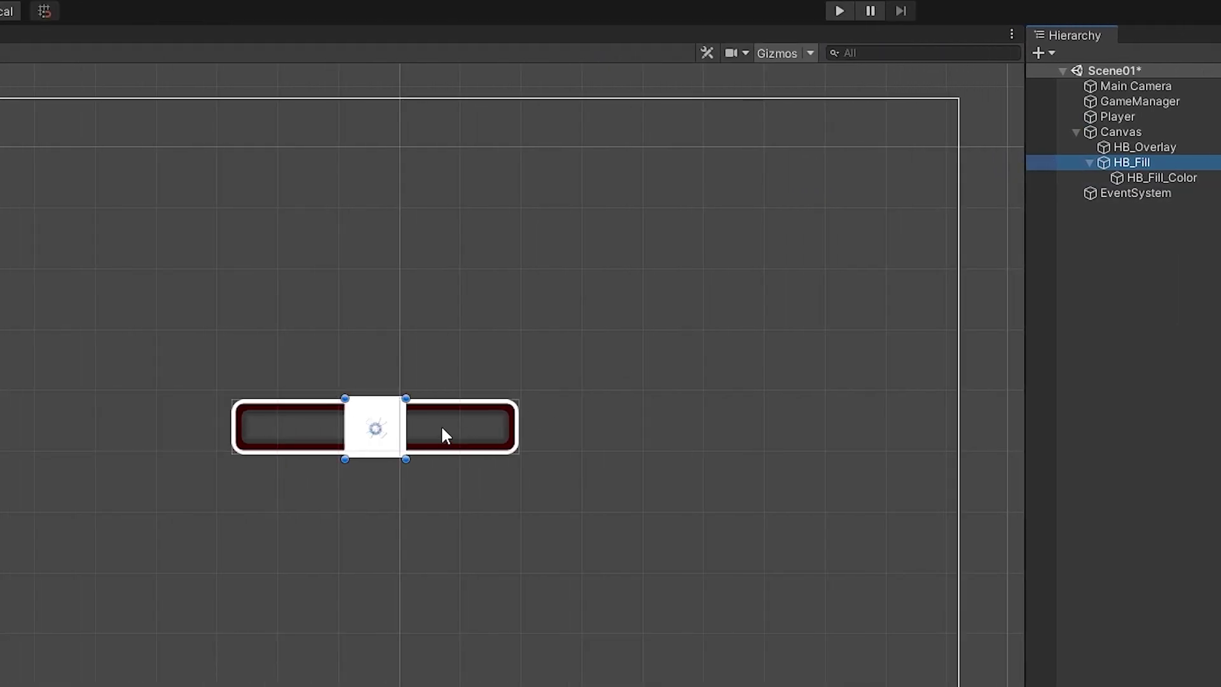
{"action": "scroll", "coordinate": [376, 425], "scroll_direction": "up", "scroll_amount": 5}
{"action": "scroll", "coordinate": [376, 425], "scroll_direction": "up", "scroll_amount": 4}
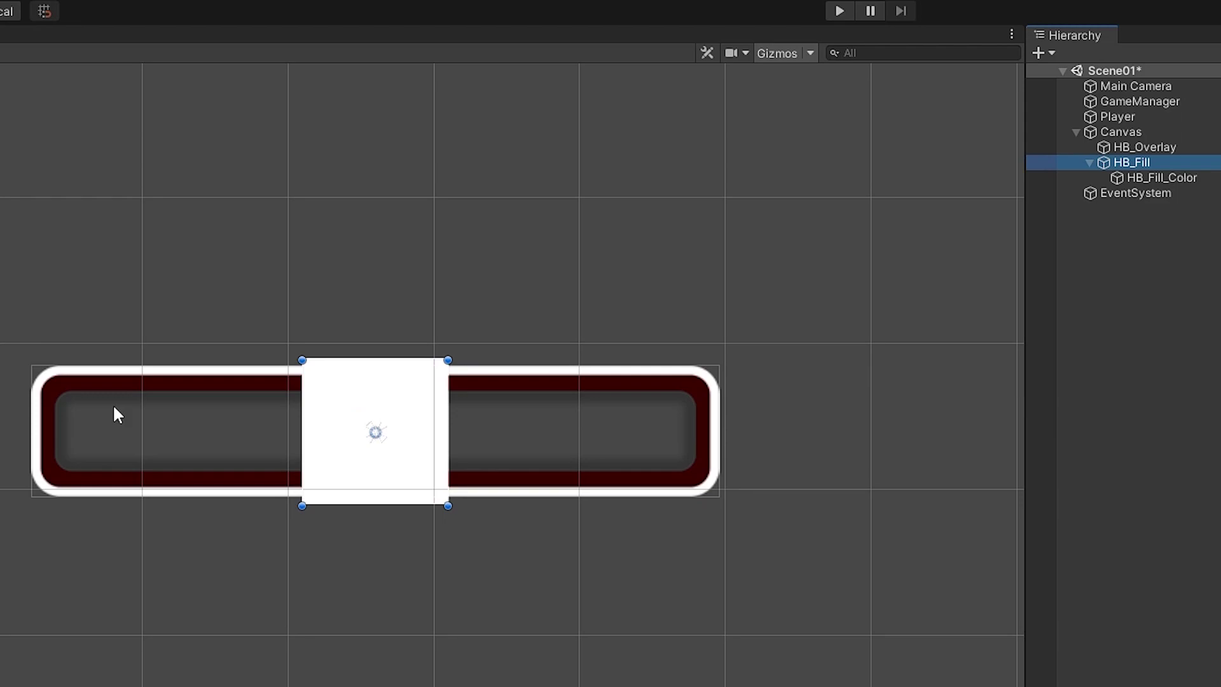
{"action": "left_click_drag", "start_coordinate": [449, 358], "coordinate": [720, 367]}
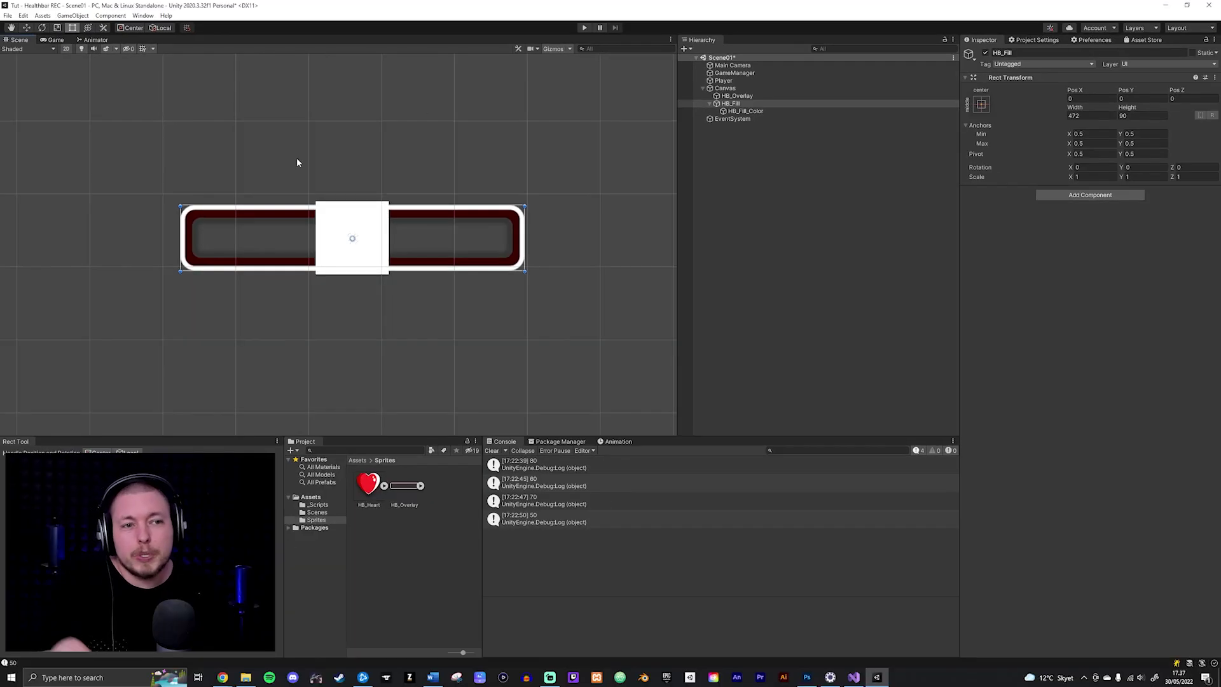
- Stretch HB_Fill_Color across its HB_Fill parent by applying the stretch-stretch anchor preset together with its position
{"action": "left_click", "coordinate": [758, 111]}
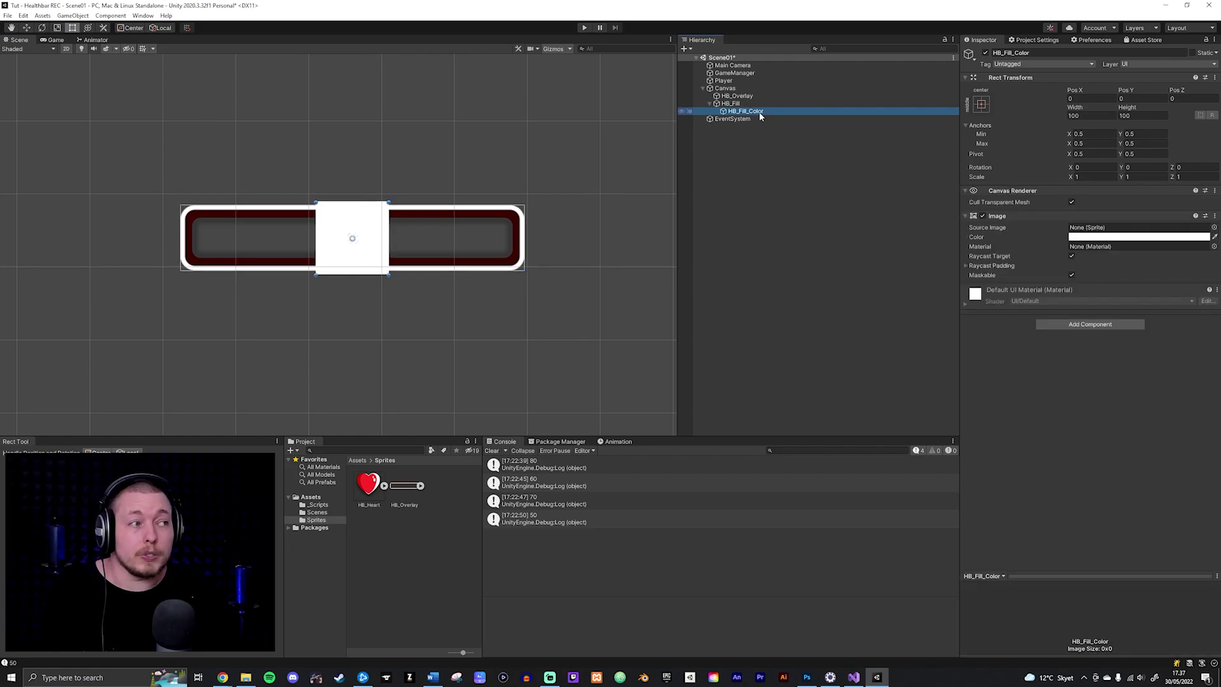
{"action": "left_click", "coordinate": [981, 107]}
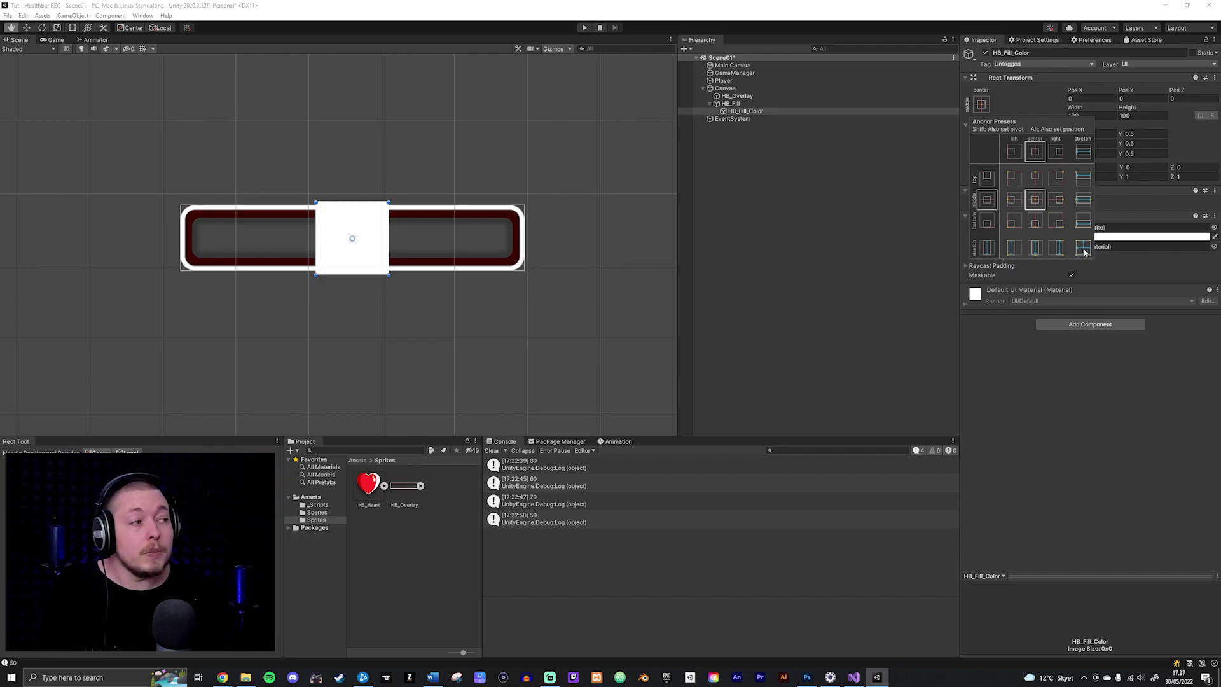
{"action": "left_click", "coordinate": [1083, 249], "text": "alt"}
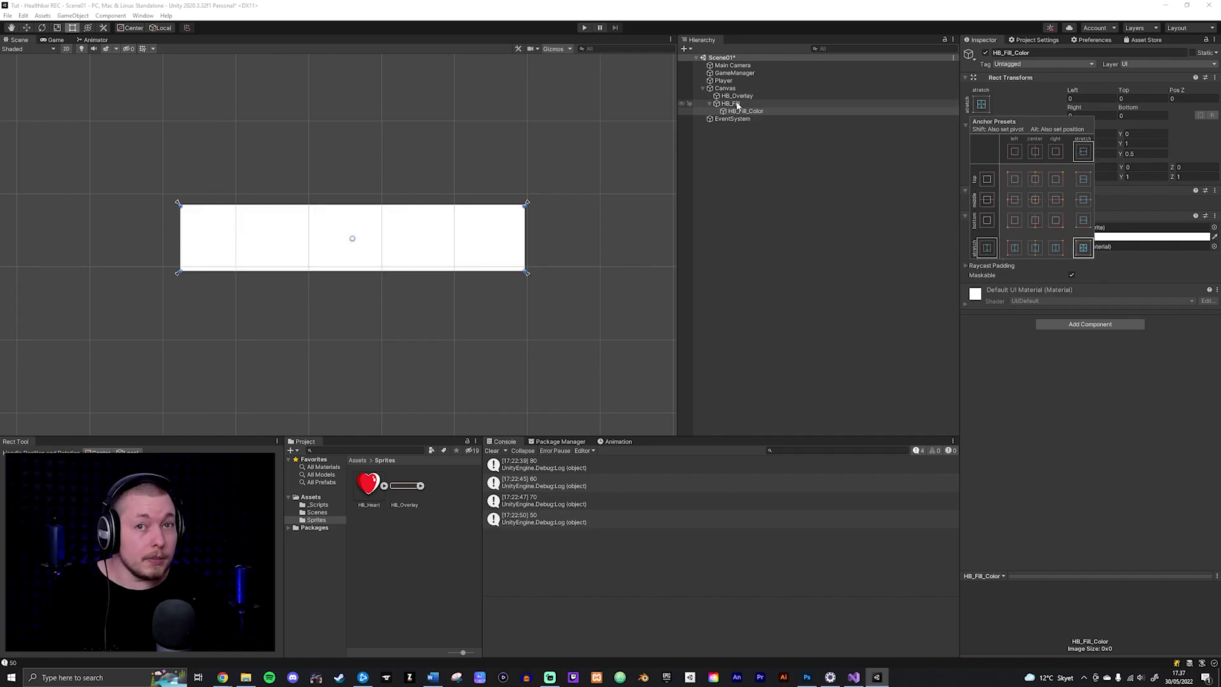
{"action": "left_click", "coordinate": [1018, 112]}
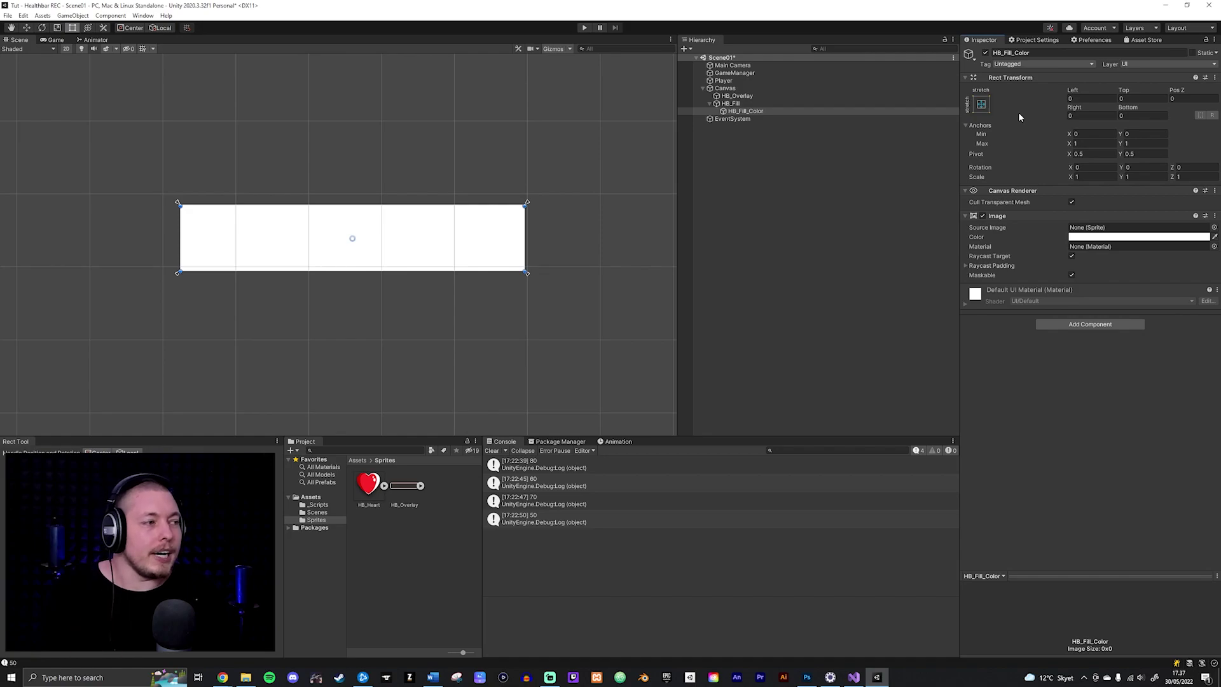
- Set the HB_Fill_Color image's color to red, FF2F2F
{"action": "left_click", "coordinate": [1140, 237]}
{"action": "left_click_drag", "start_coordinate": [1166, 296], "coordinate": [1178, 289]}
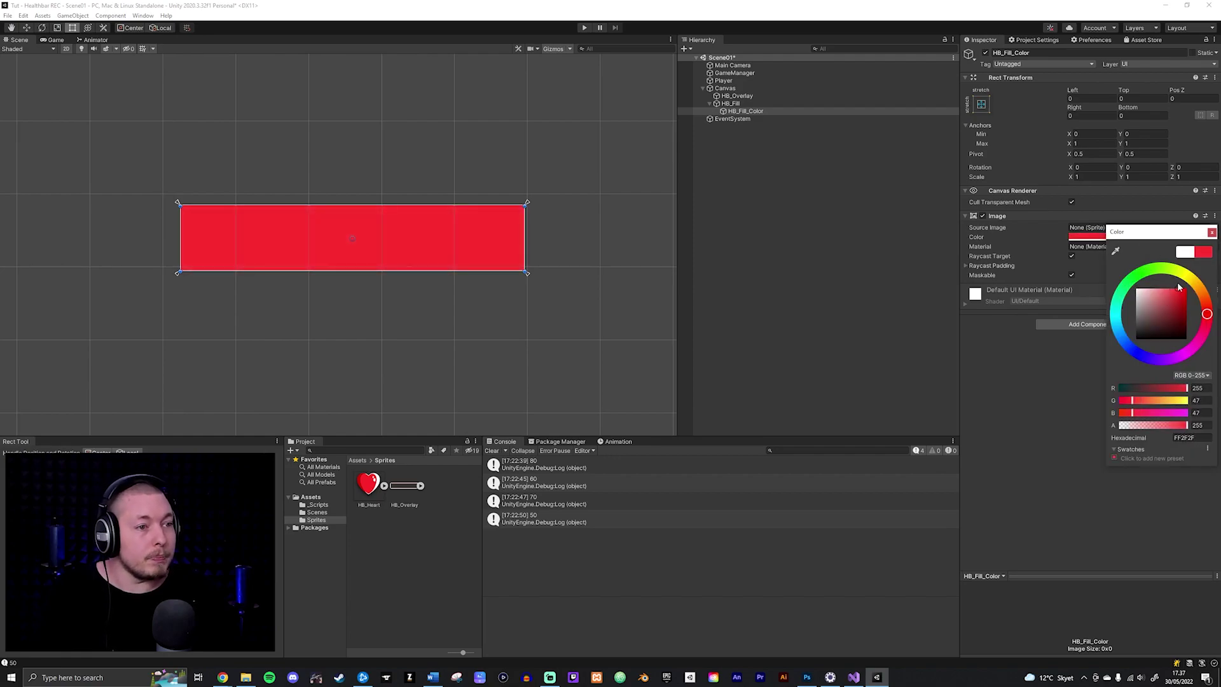
{"action": "left_click", "coordinate": [1212, 233]}
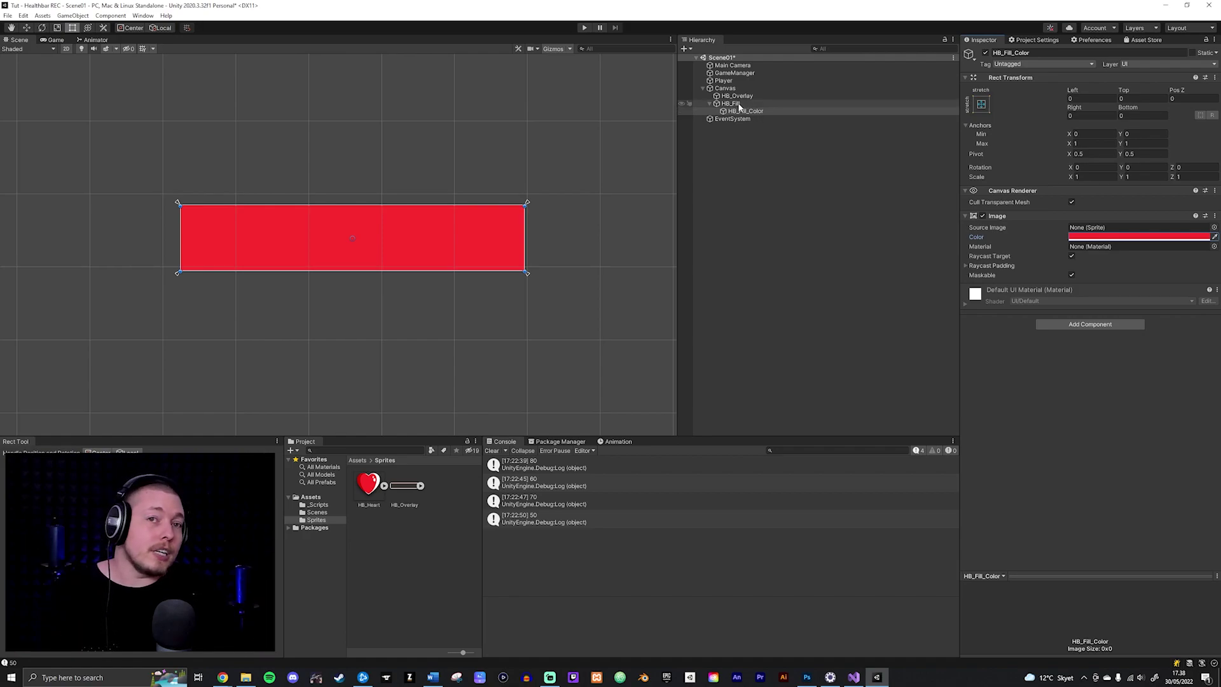
- Shrink HB_Fill symmetrically about its center to about 441 wide by 78 high so it fits inside the overlay border
{"action": "left_click", "coordinate": [738, 105]}
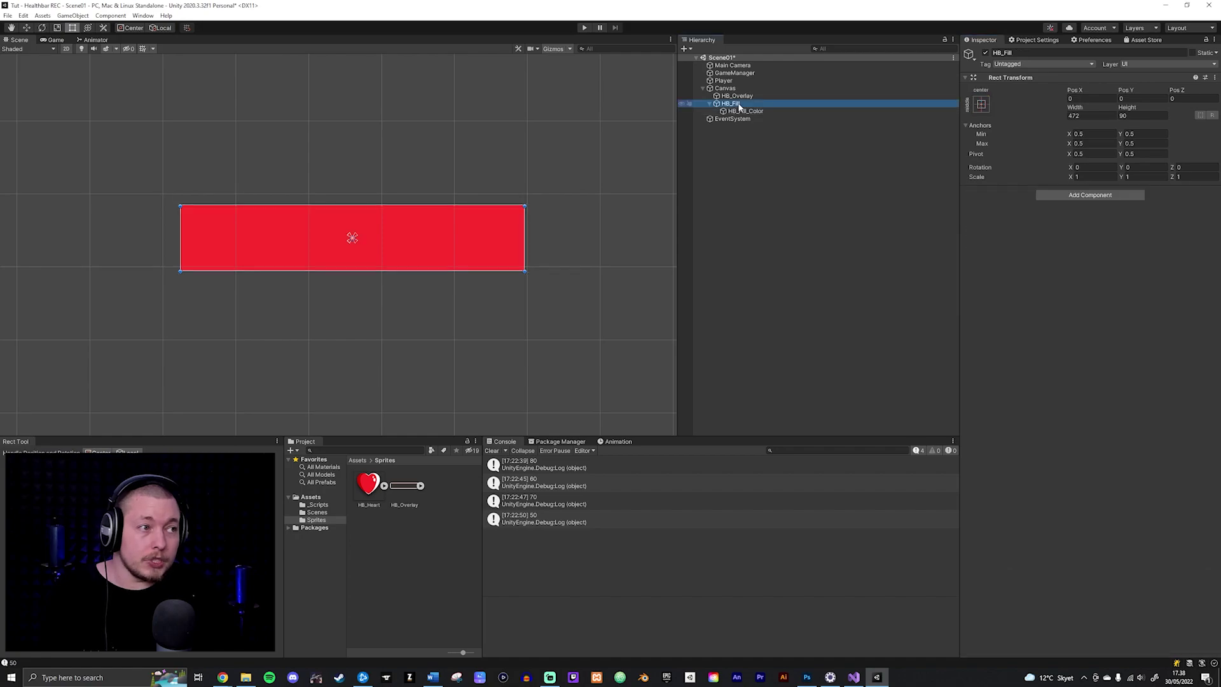
{"action": "mouse_move", "coordinate": [525, 205]}
{"action": "left_mouse_down"}
{"action": "mouse_move", "coordinate": [464, 234]}
{"action": "mouse_move", "coordinate": [524, 205]}
{"action": "mouse_move", "coordinate": [491, 205]}
{"action": "mouse_move", "coordinate": [514, 204]}
{"action": "left_mouse_up"}
{"action": "scroll", "coordinate": [498, 242], "scroll_direction": "up", "scroll_amount": 3}
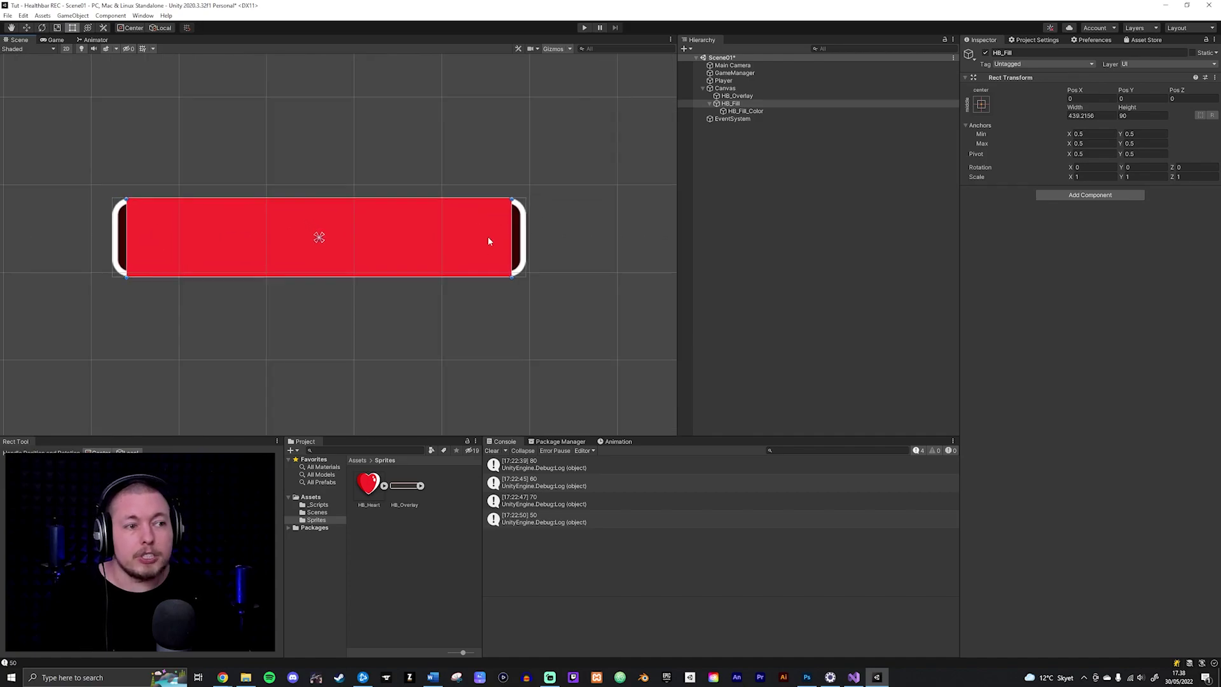
{"action": "scroll", "coordinate": [489, 228], "scroll_direction": "up", "scroll_amount": 2}
{"action": "mouse_move", "coordinate": [534, 201]}
{"action": "left_mouse_down", "text": "alt"}
{"action": "mouse_move", "coordinate": [513, 203]}
{"action": "mouse_move", "coordinate": [575, 204]}
{"action": "mouse_move", "coordinate": [472, 209]}
{"action": "mouse_move", "coordinate": [524, 220]}
{"action": "left_mouse_up", "text": "alt"}
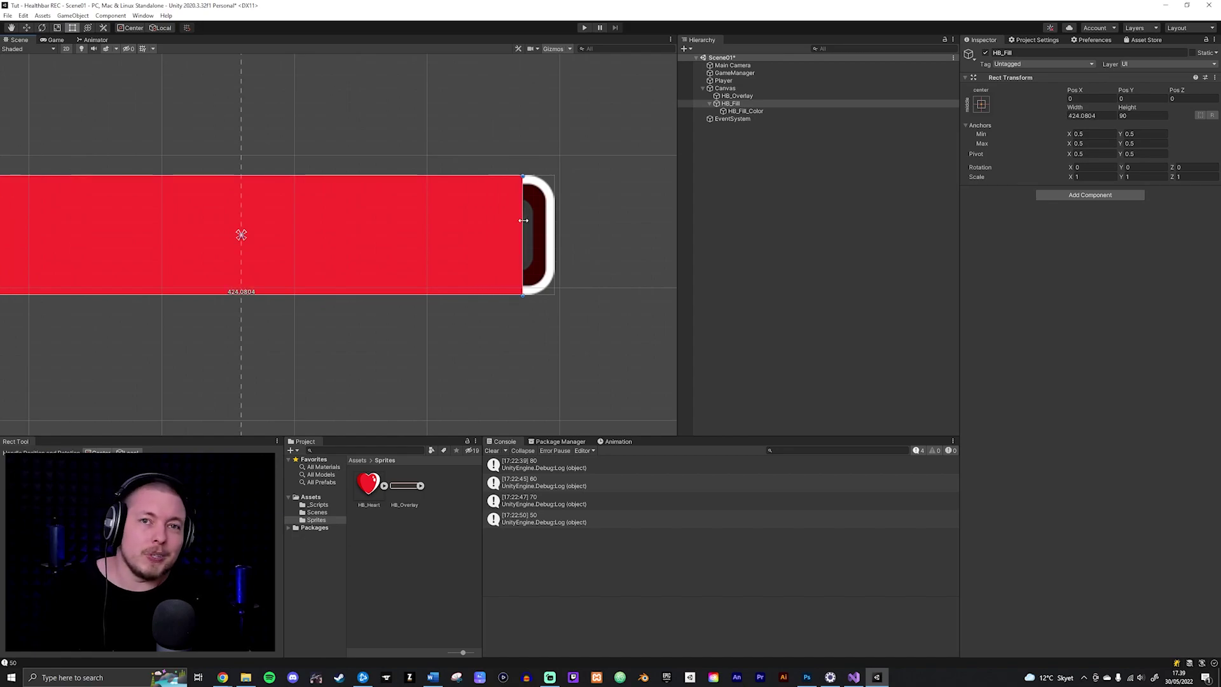
{"action": "left_click_drag", "start_coordinate": [524, 220], "coordinate": [535, 222], "text": "alt"}
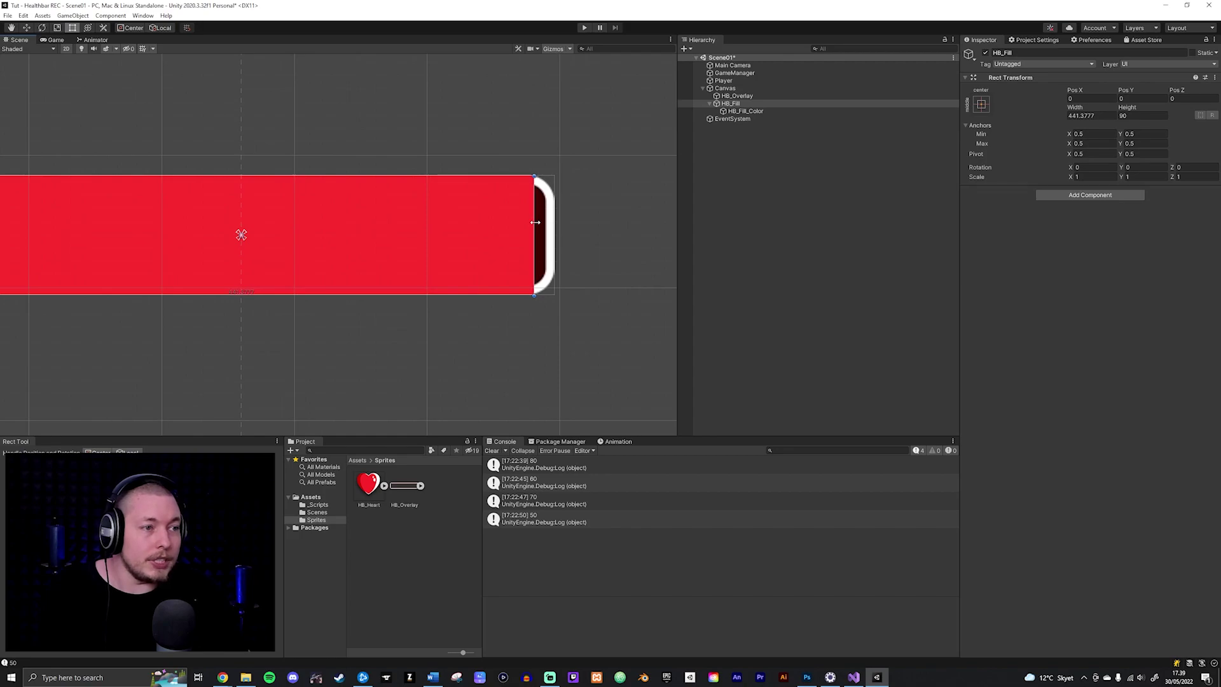
{"action": "left_click_drag", "start_coordinate": [344, 175], "coordinate": [348, 183], "text": "alt"}
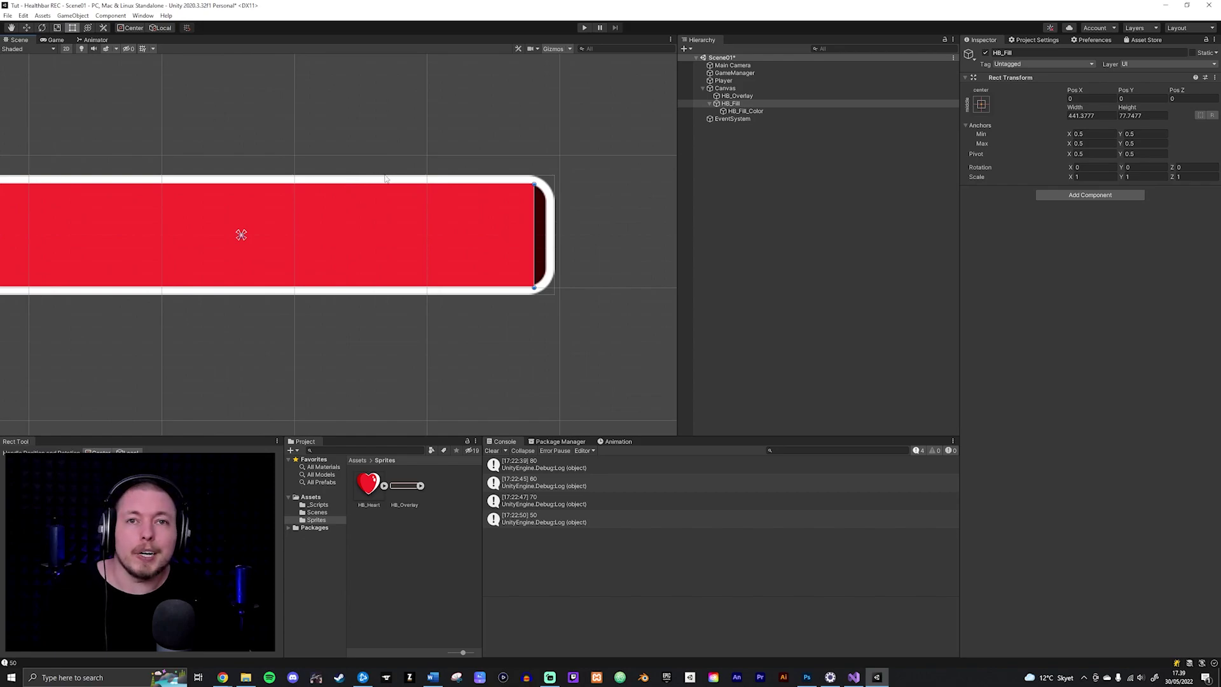
- Reorder the Canvas children so that HB_Fill and its child come before HB_Overlay and render behind it
{"action": "scroll", "coordinate": [384, 178], "scroll_direction": "down", "scroll_amount": 3}
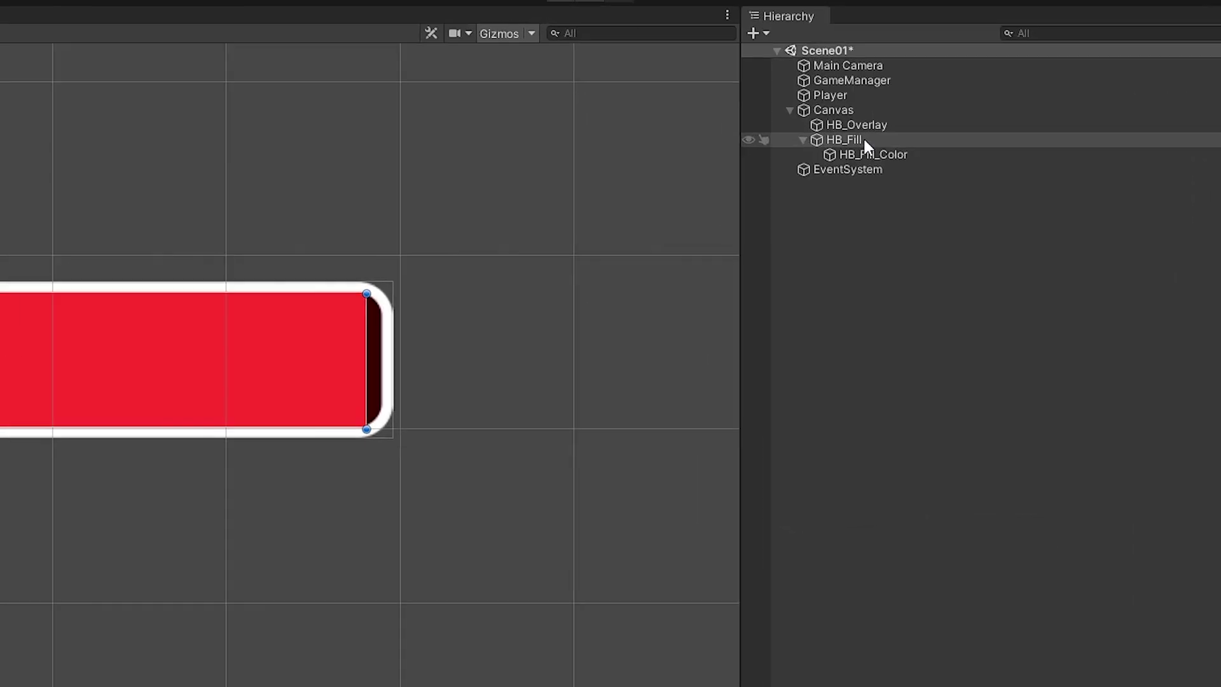
{"action": "left_click_drag", "start_coordinate": [880, 143], "coordinate": [887, 122]}
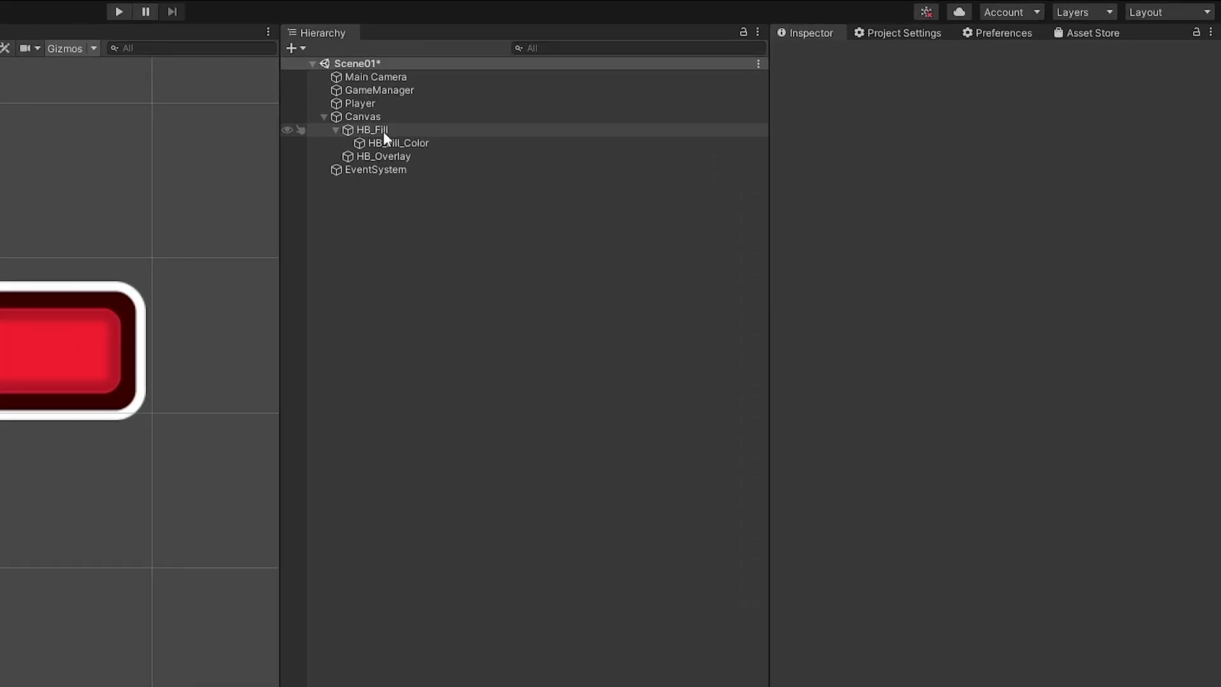
- Add a Slider component to HB_Fill, turn off Interactable and set its Transition to None
{"action": "left_click", "coordinate": [383, 131]}
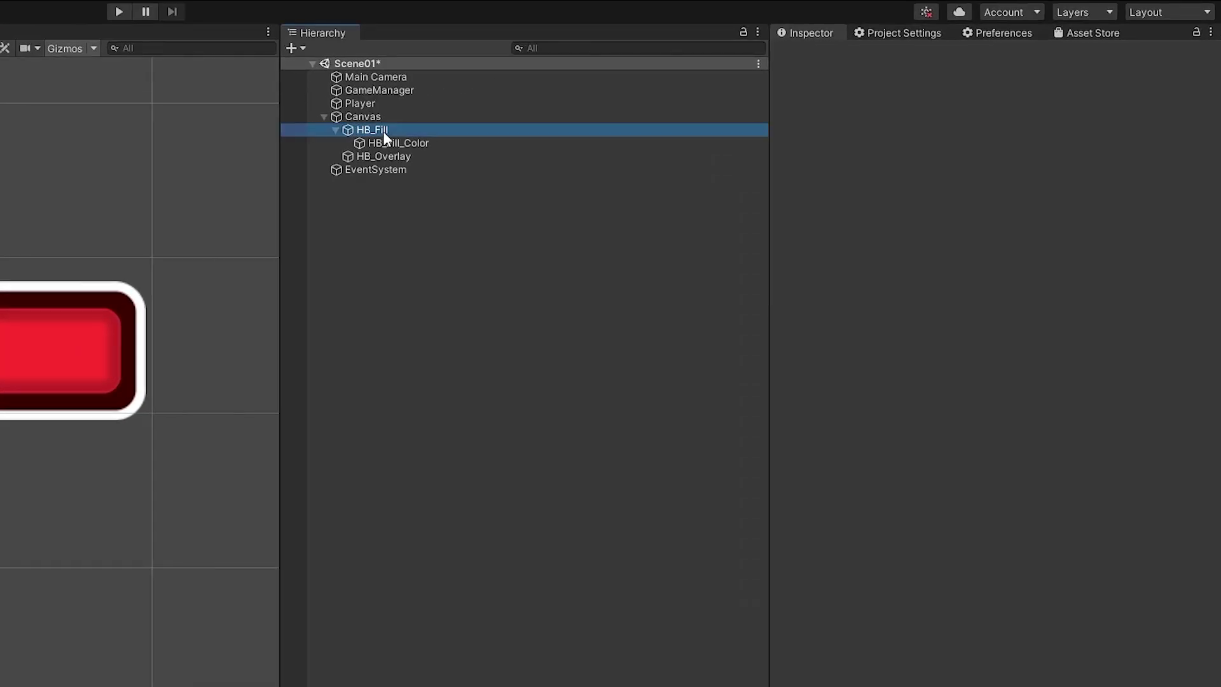
{"action": "left_click", "coordinate": [959, 303]}
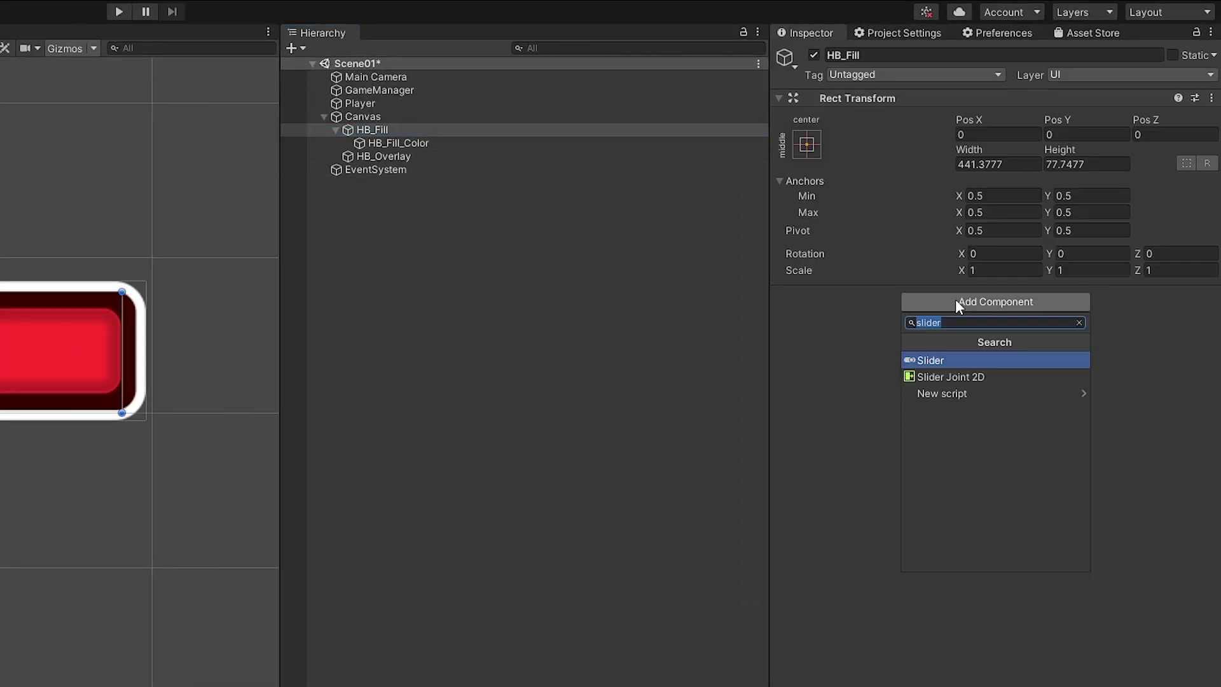
{"action": "left_click", "coordinate": [942, 361]}
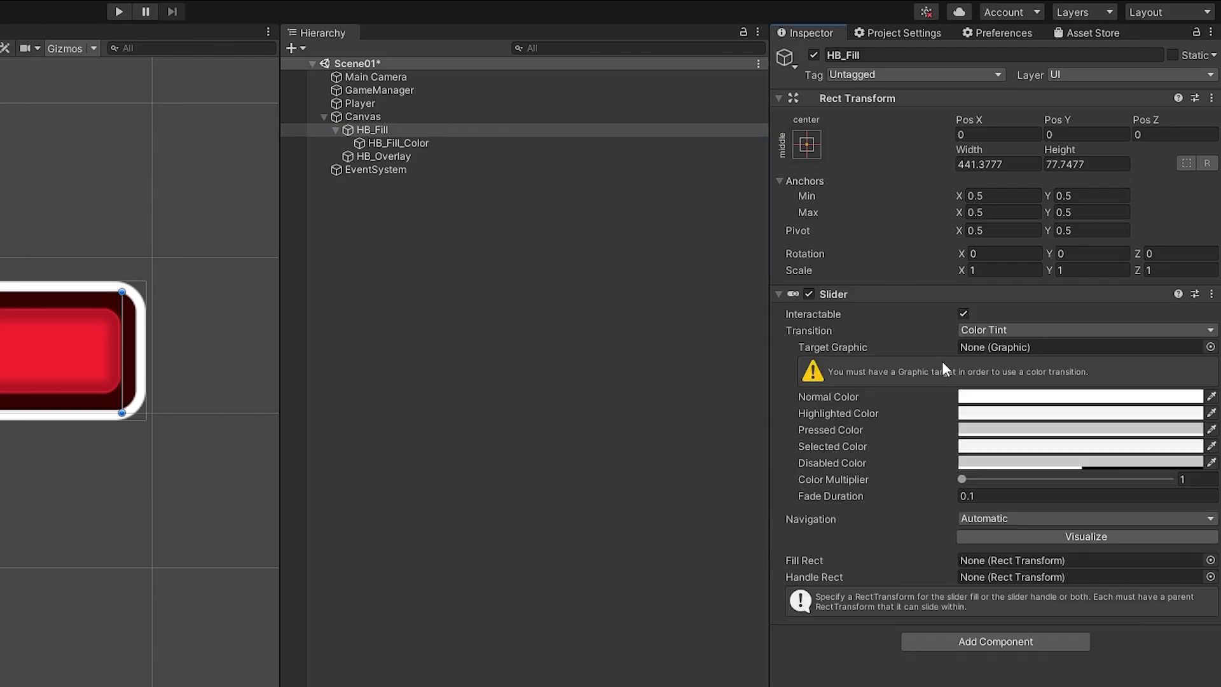
{"action": "left_click", "coordinate": [964, 313]}
{"action": "left_click", "coordinate": [987, 329]}
{"action": "left_click", "coordinate": [991, 344]}
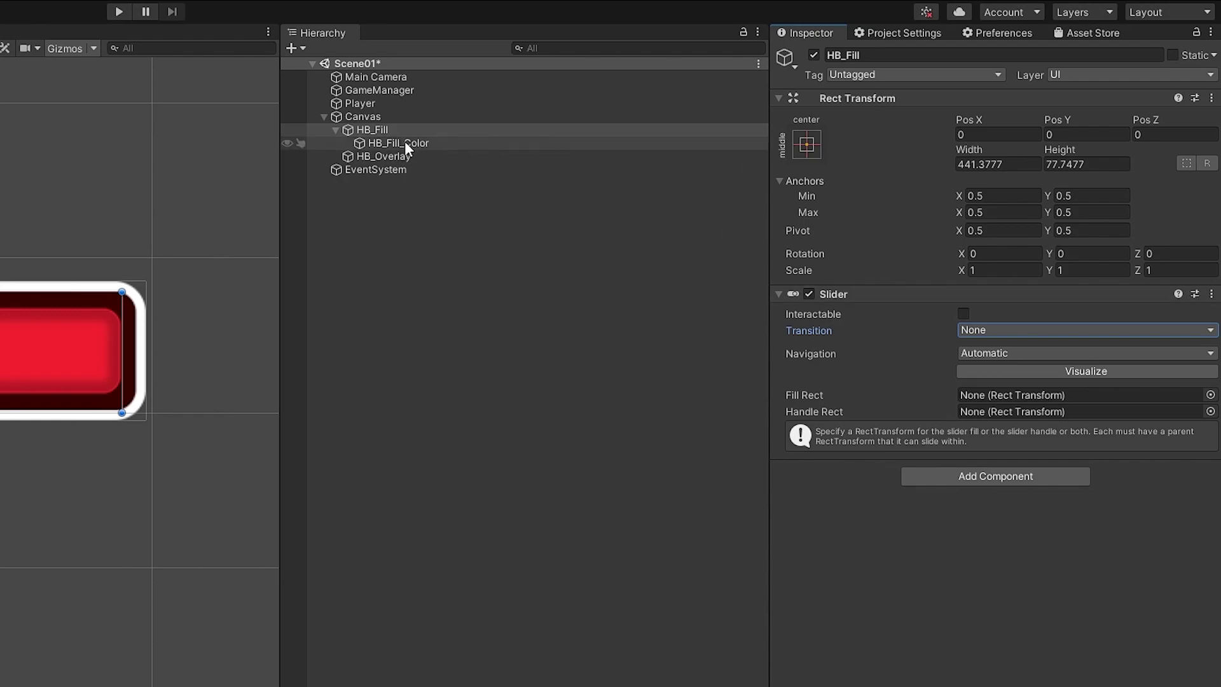
- Assign HB_Fill_Color as the Slider's Fill Rect and raise the Slider's value to 1
{"action": "left_click_drag", "start_coordinate": [404, 141], "coordinate": [987, 396]}
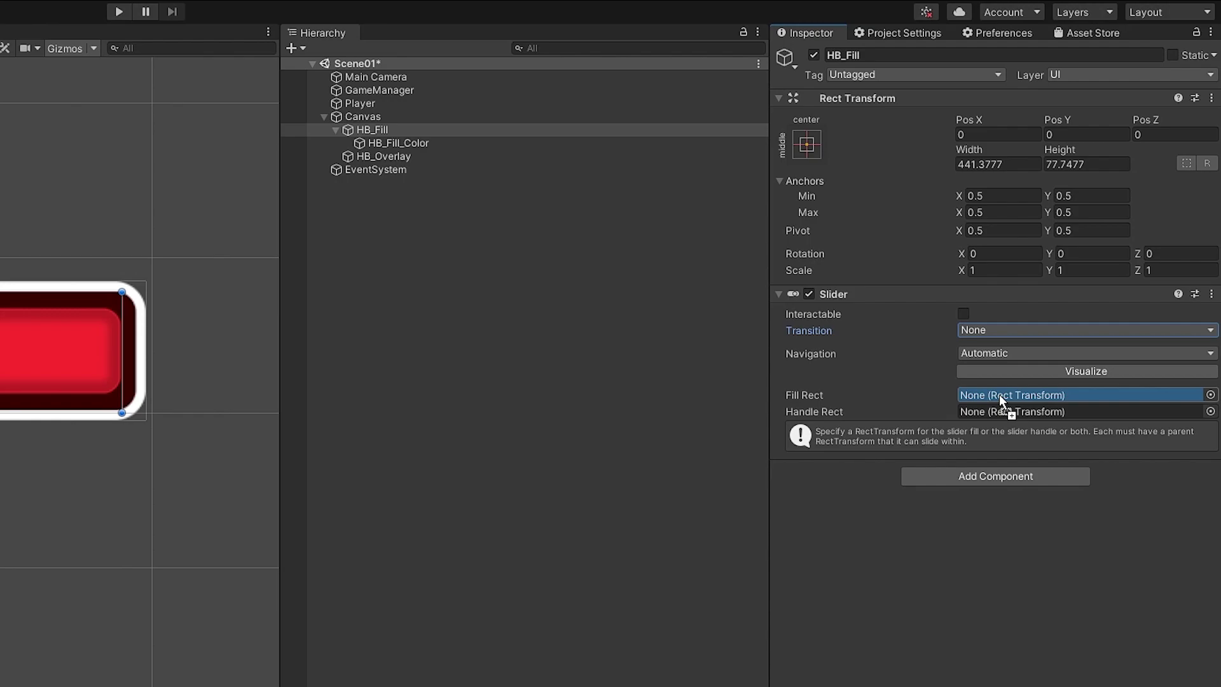
{"action": "left_click_drag", "start_coordinate": [999, 396], "coordinate": [999, 397]}
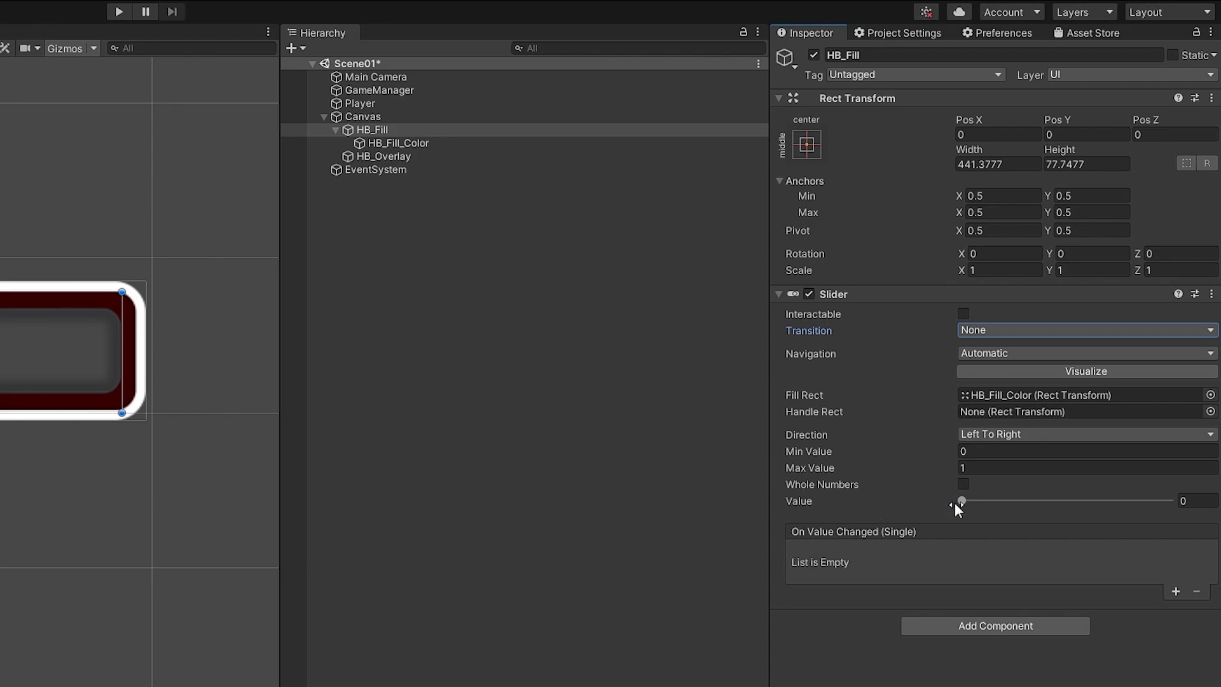
{"action": "left_click_drag", "start_coordinate": [961, 501], "coordinate": [1184, 508]}
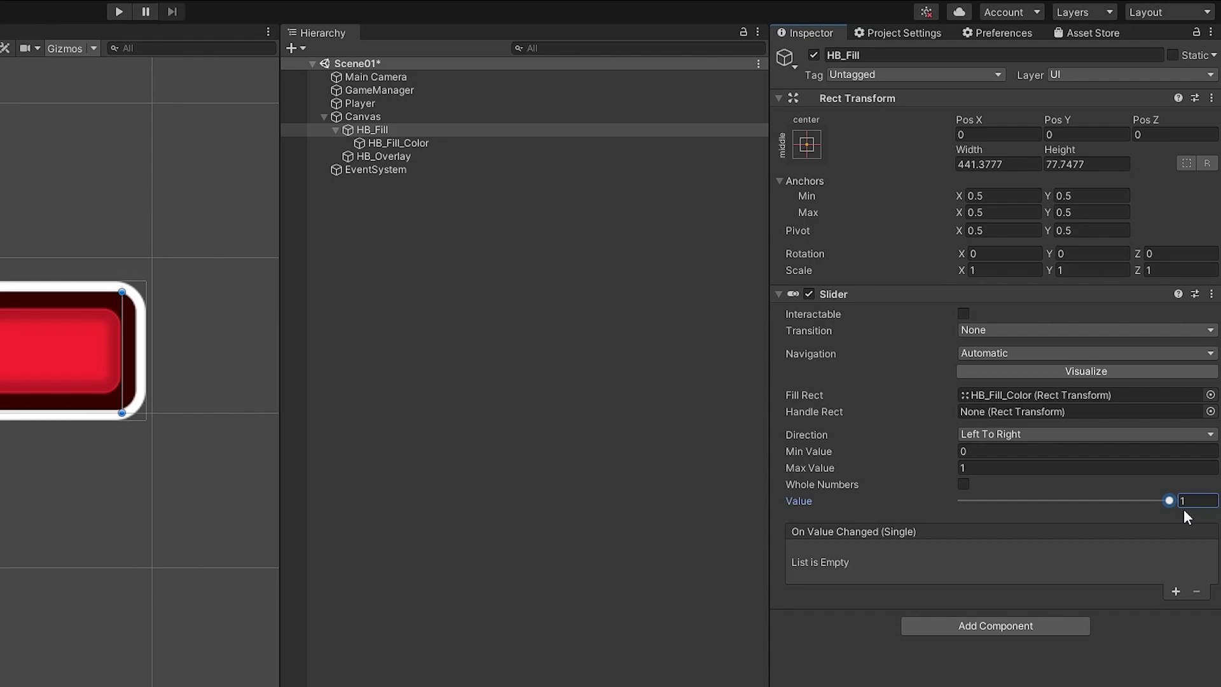
- Set the Slider's Max Value to 100 and test the fill by moving its value to 100 and back to 66.2
{"action": "left_click", "coordinate": [964, 468]}
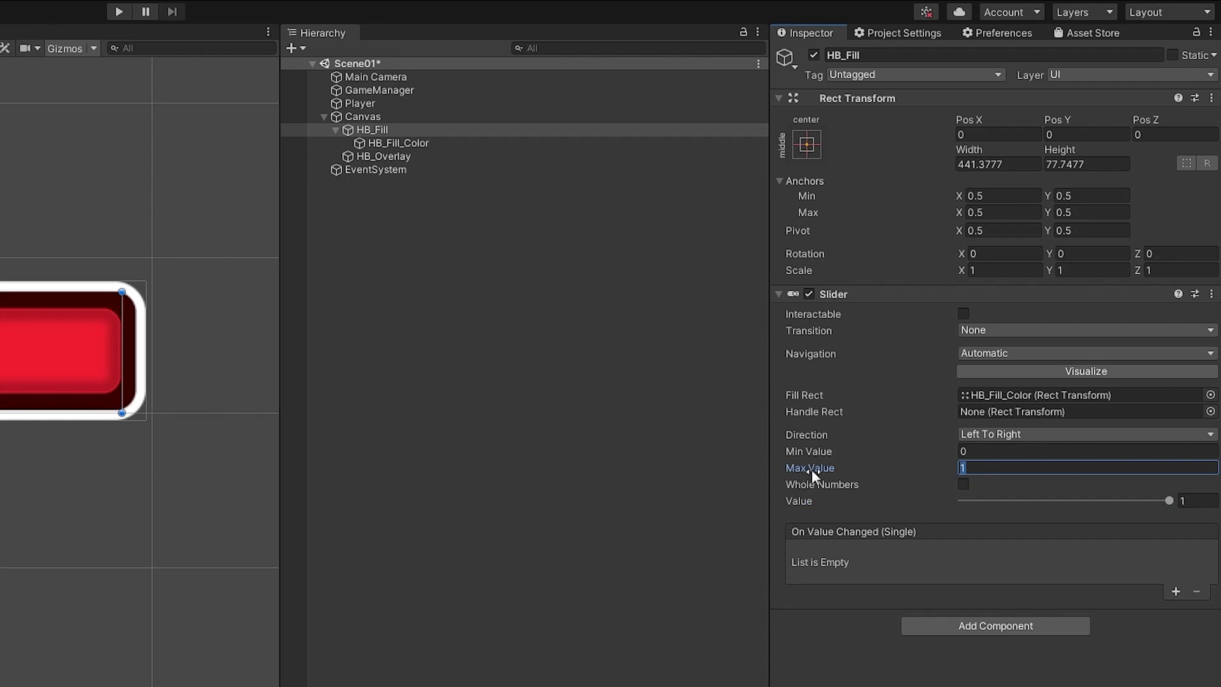
{"action": "type", "text": "100"}
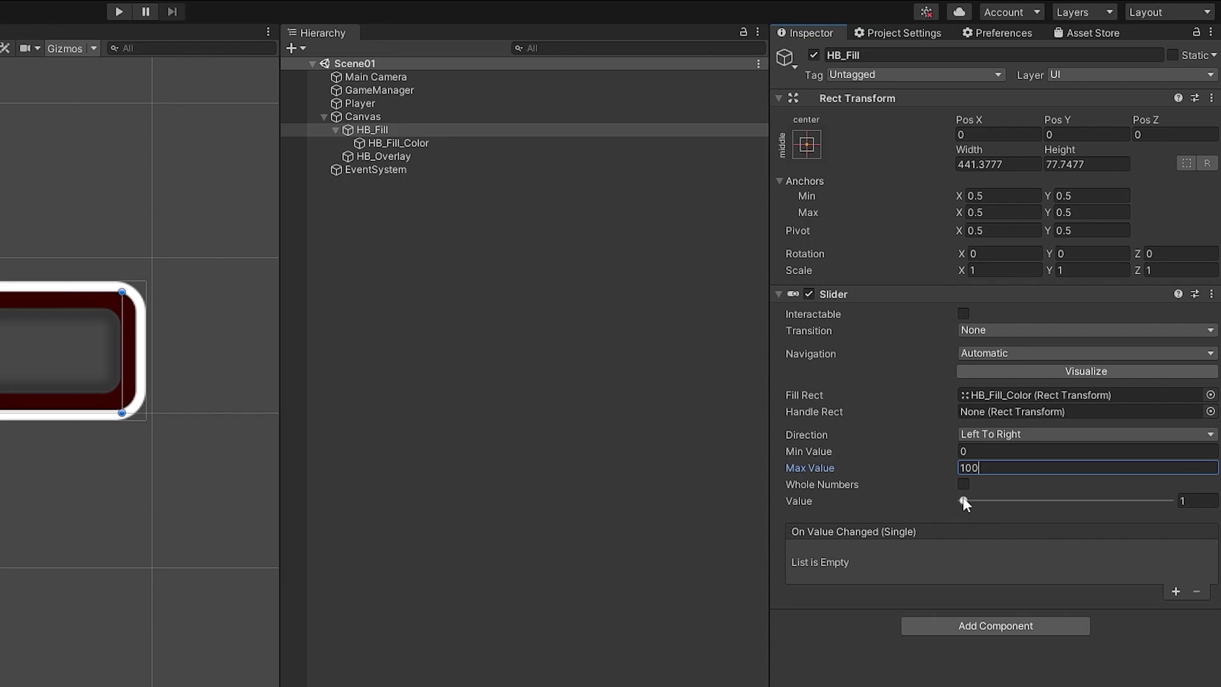
{"action": "left_click_drag", "start_coordinate": [964, 501], "coordinate": [1203, 520]}
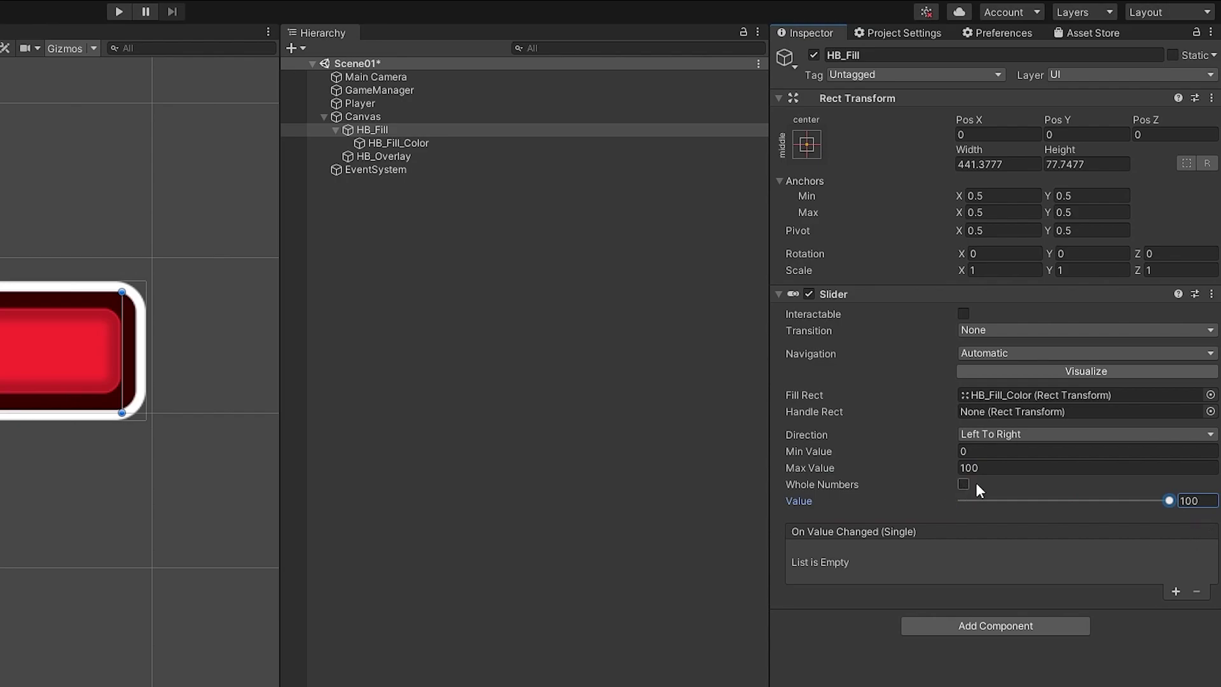
{"action": "left_click_drag", "start_coordinate": [1170, 501], "coordinate": [1099, 502]}
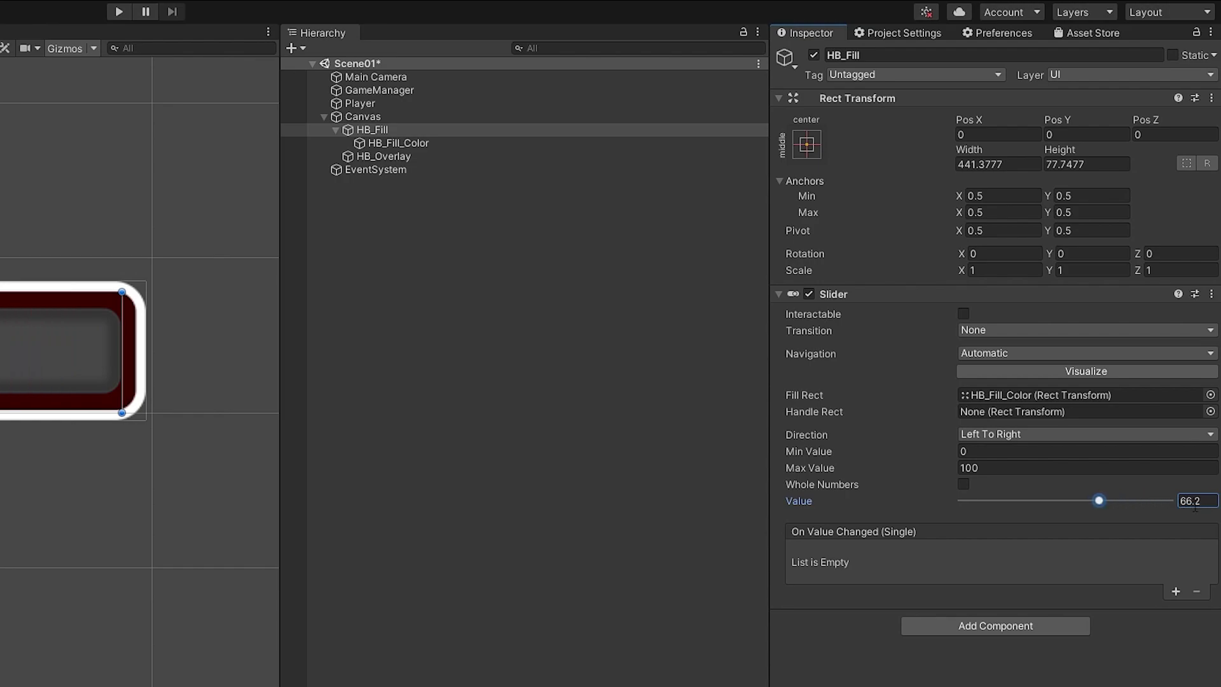
- Enable Whole Numbers on HB_Fill's Slider, set its value to 100 and save the scene
{"action": "left_click", "coordinate": [962, 483]}
{"action": "mouse_move", "coordinate": [1101, 497]}
{"action": "left_mouse_down"}
{"action": "mouse_move", "coordinate": [1074, 499]}
{"action": "mouse_move", "coordinate": [1169, 500]}
{"action": "left_mouse_up"}
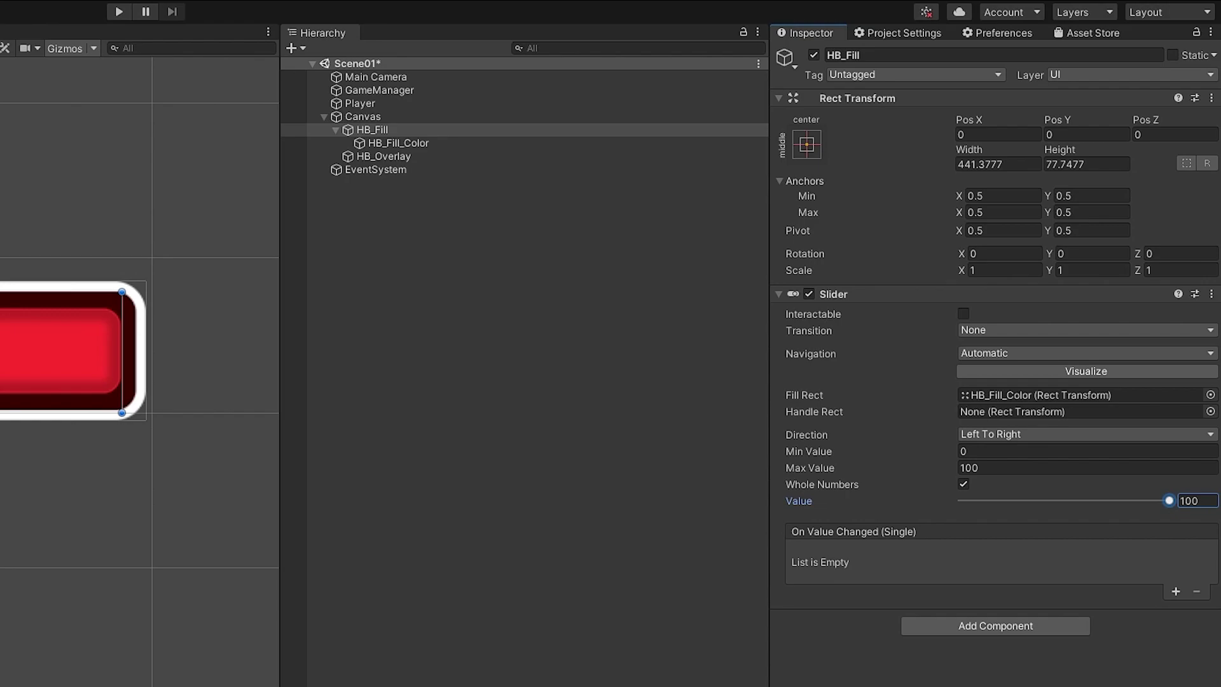
{"action": "key", "text": "ctrl+s"}
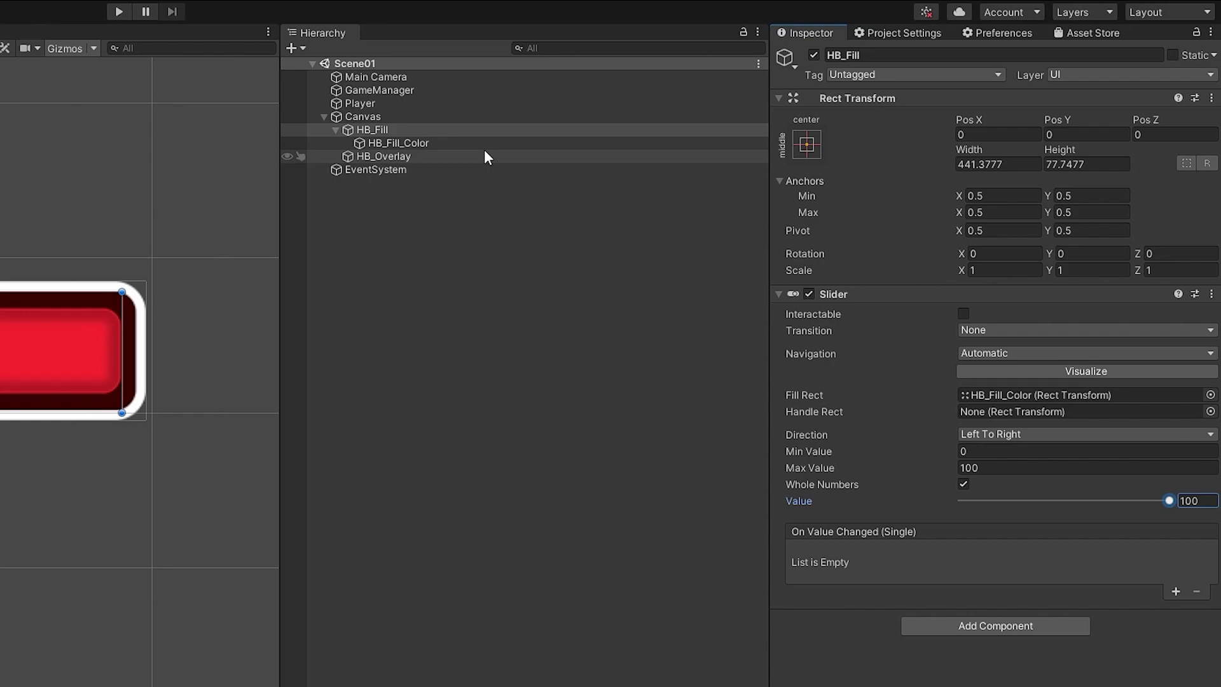
- Add a UI Image under the Canvas and name it HB_Heart
{"action": "right_click", "coordinate": [376, 117]}
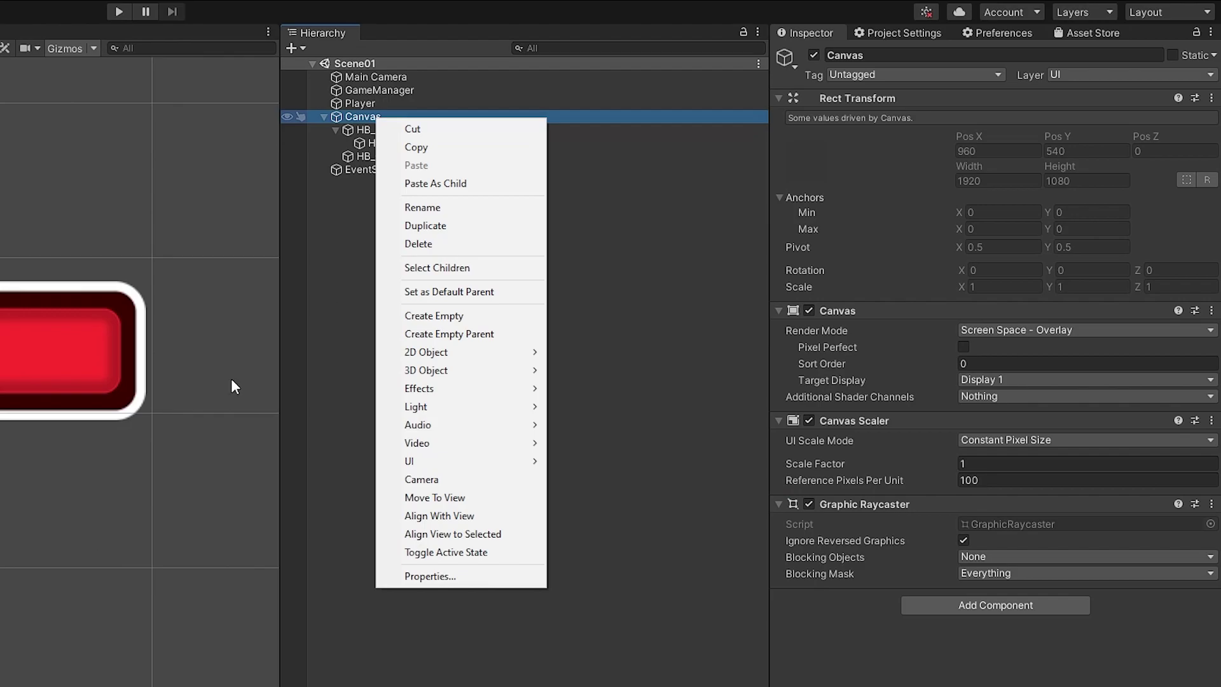
{"action": "mouse_move", "coordinate": [509, 461]}
{"action": "left_click", "coordinate": [612, 491]}
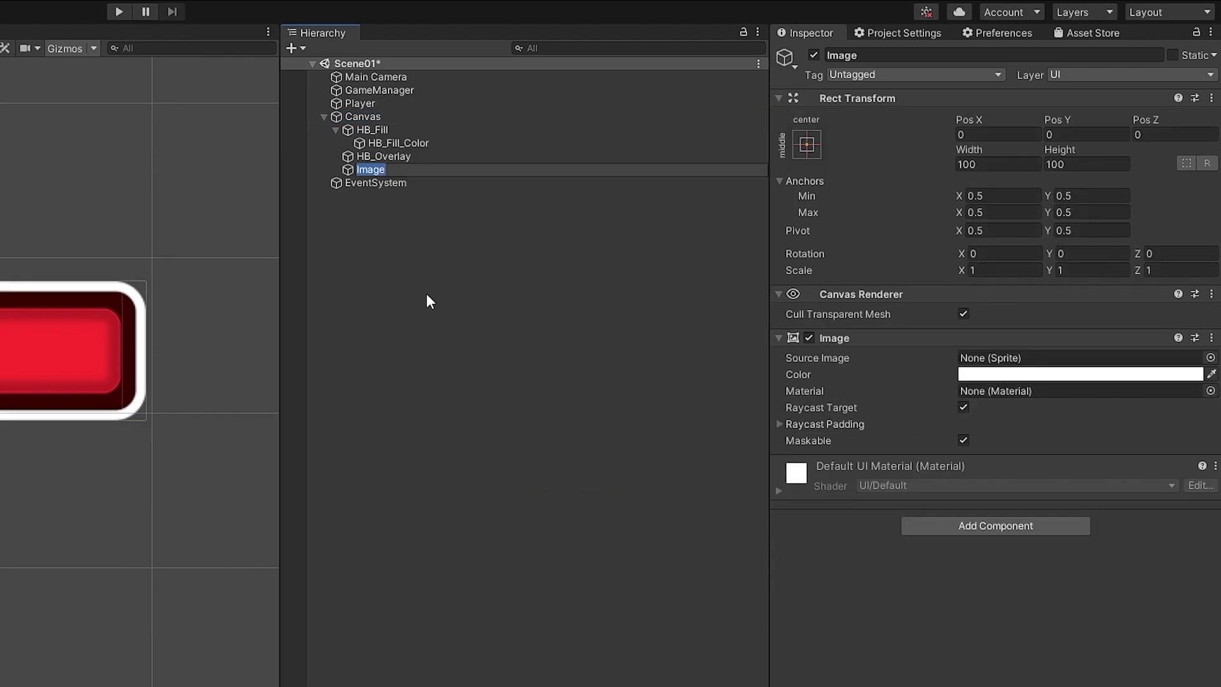
{"action": "type", "text": "HB_"}
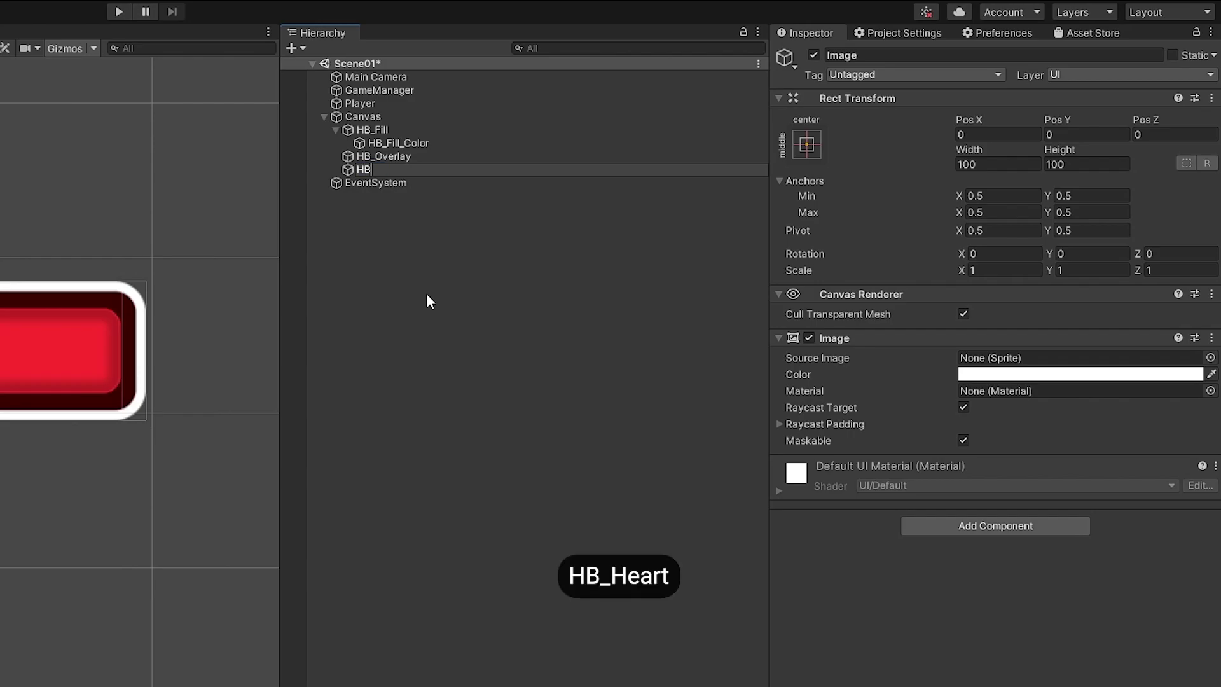
{"action": "type", "text": "Heart"}
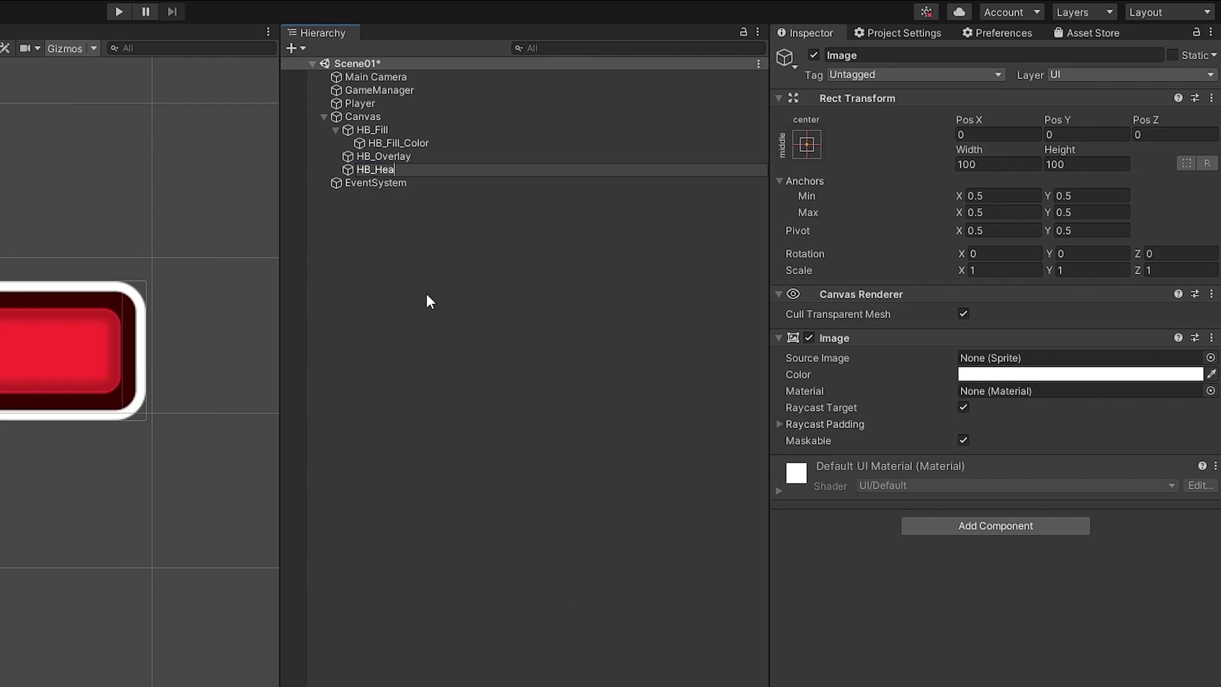
{"action": "key", "text": "Return"}
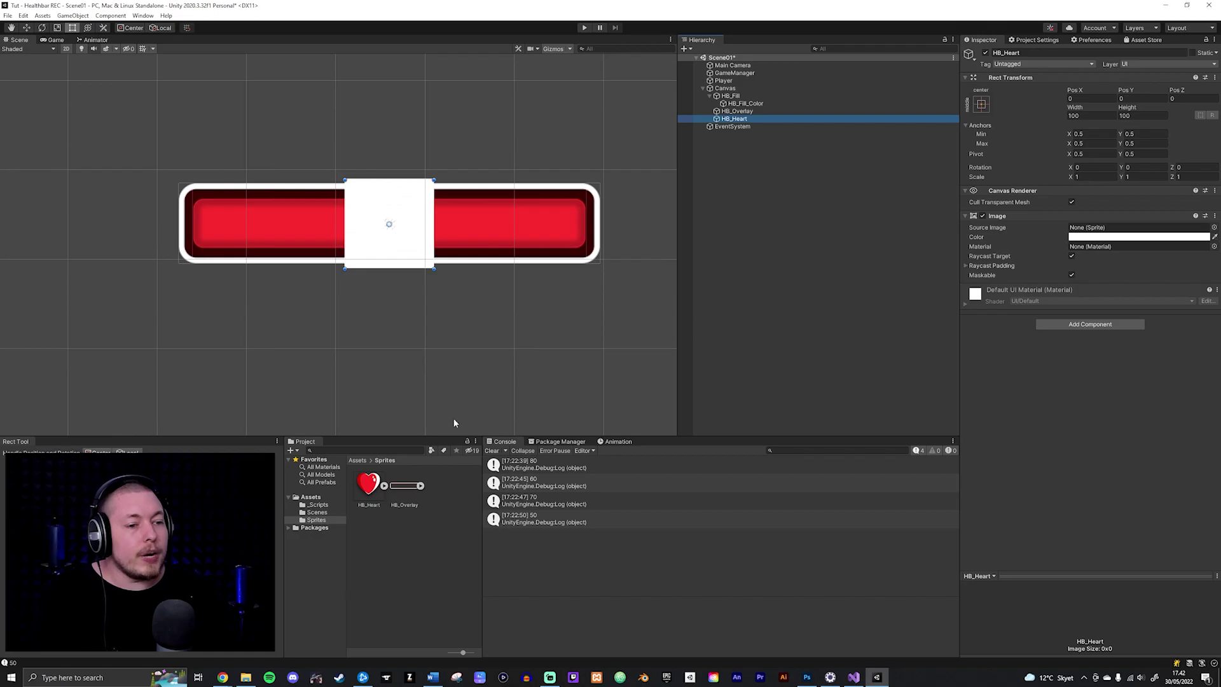
- Assign the HB_Heart sprite as HB_Heart's Source Image and set the image to its native size
{"action": "left_click_drag", "start_coordinate": [372, 484], "coordinate": [1088, 231]}
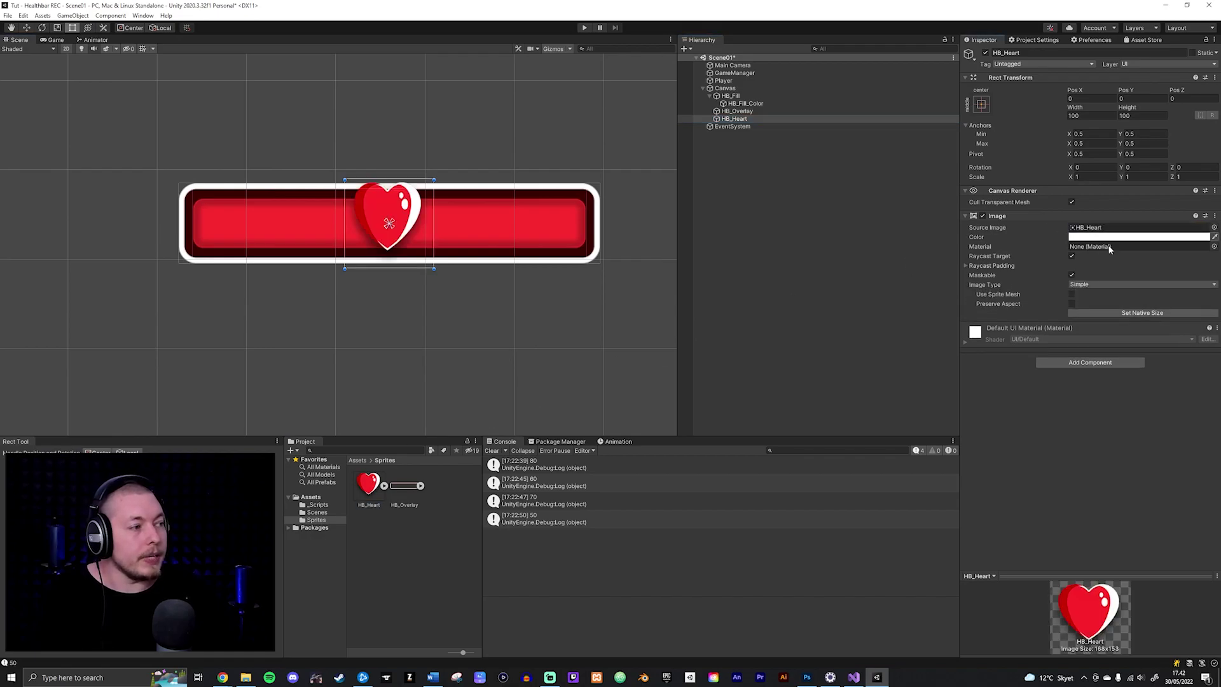
{"action": "left_click", "coordinate": [1140, 313]}
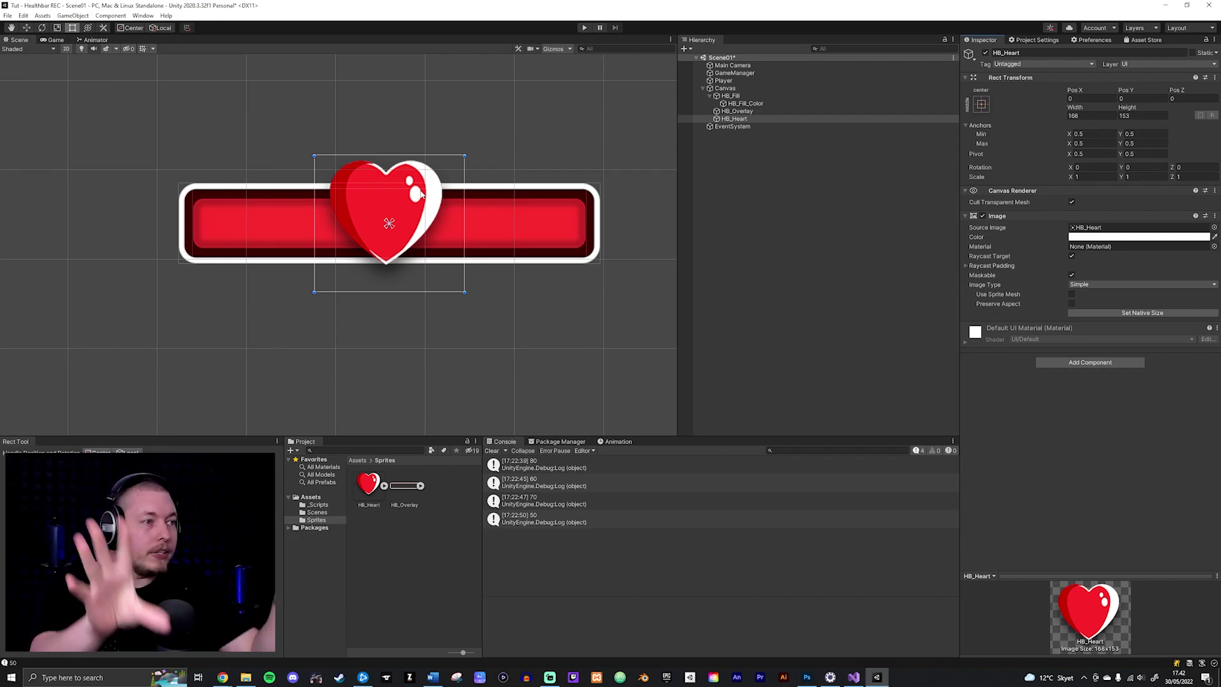
- Move HB_Heart over the left end of the health bar, to about Pos X -252 and Pos Y -11
{"action": "left_click", "coordinate": [981, 105]}
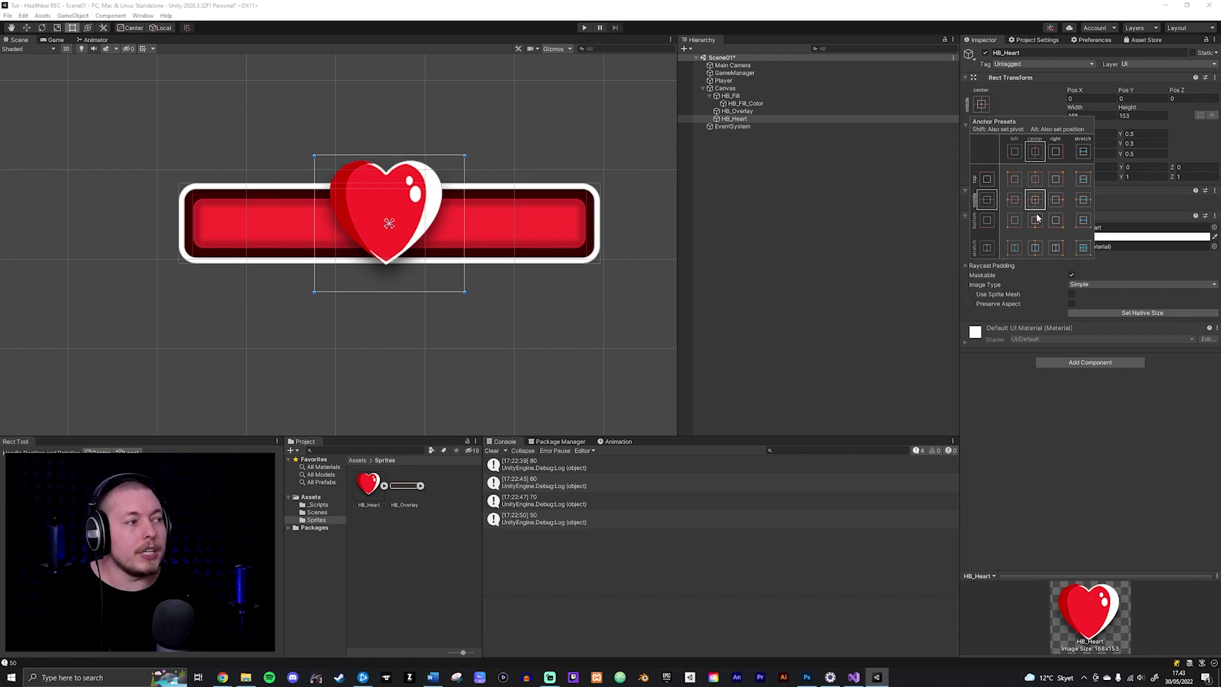
{"action": "key", "text": "alt"}
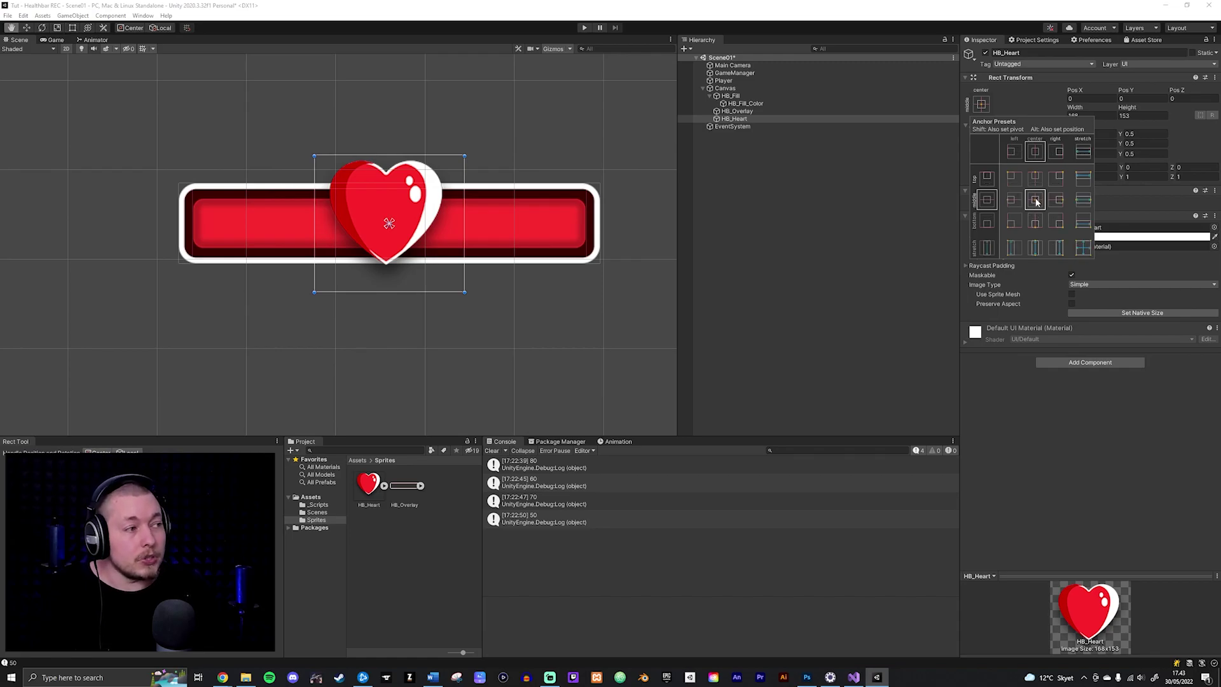
{"action": "left_click", "coordinate": [422, 199]}
{"action": "left_click_drag", "start_coordinate": [422, 199], "coordinate": [198, 216]}
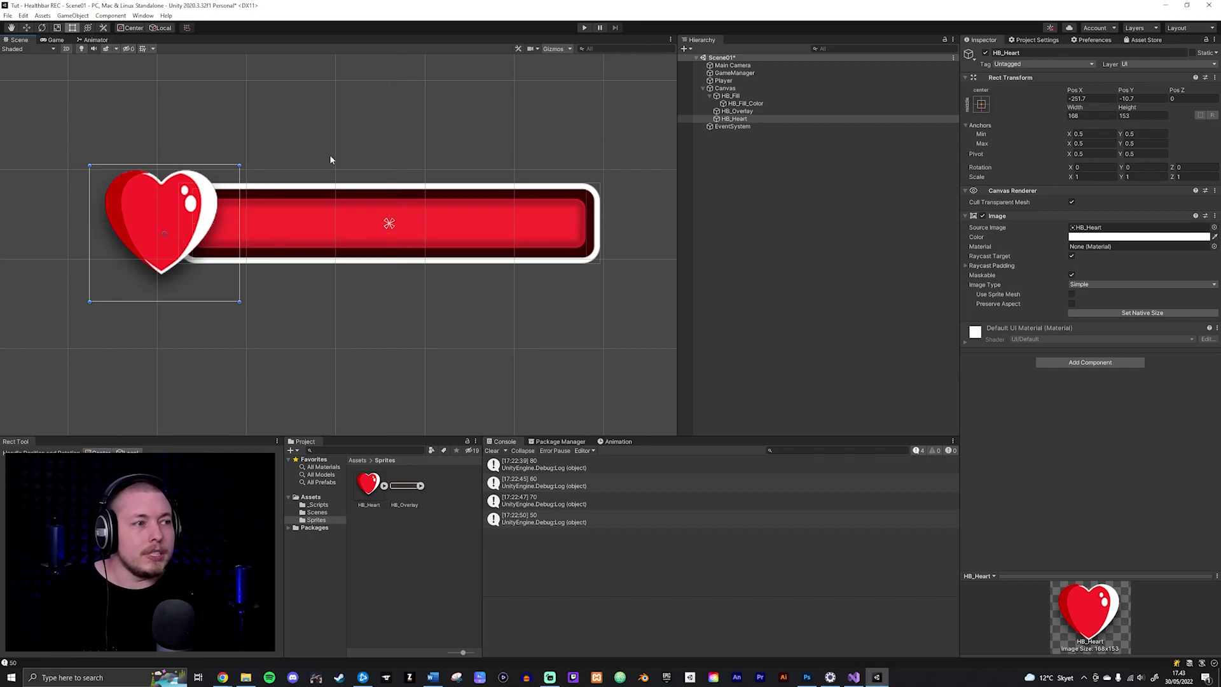
- Match HB_Fill_Color's image color to the heart by sampling the heart's red, and save the scene
{"action": "left_click", "coordinate": [747, 103]}
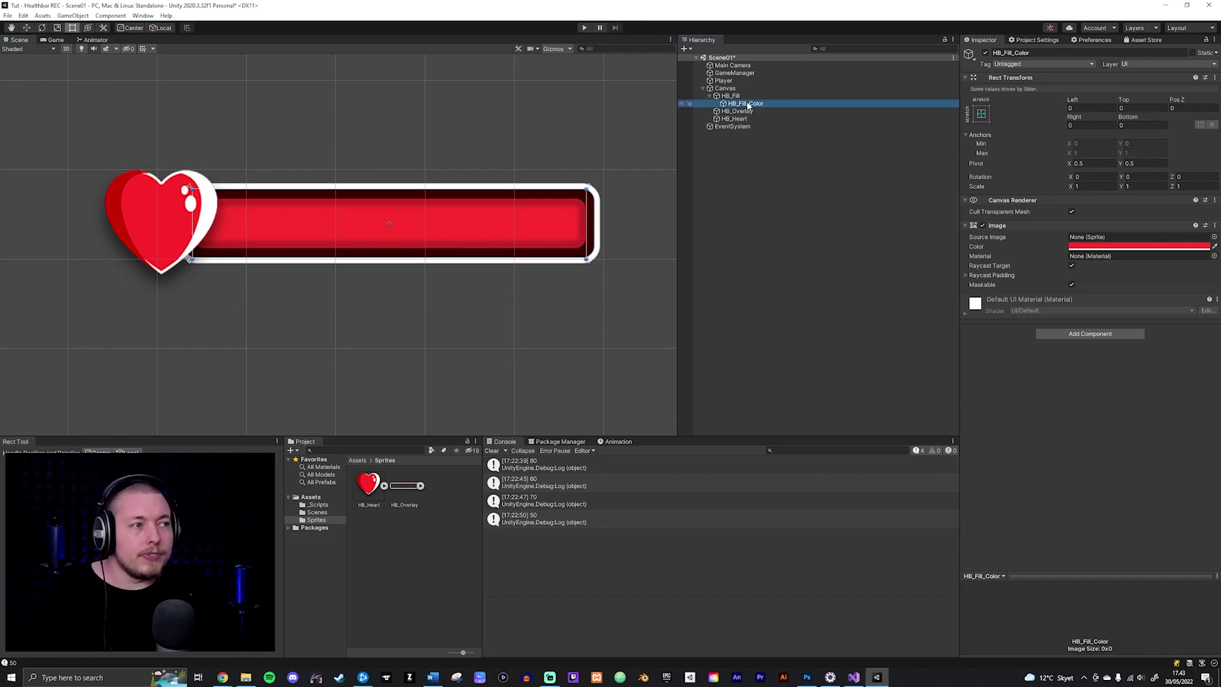
{"action": "left_click", "coordinate": [1214, 246]}
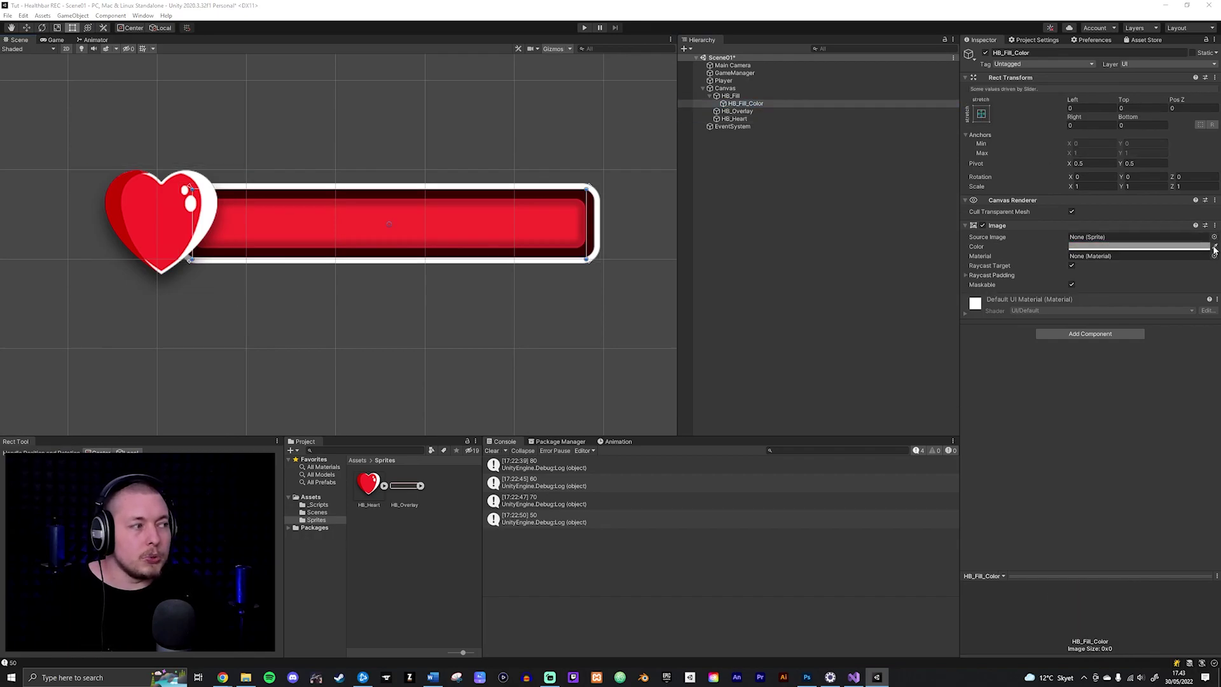
{"action": "left_click", "coordinate": [168, 219]}
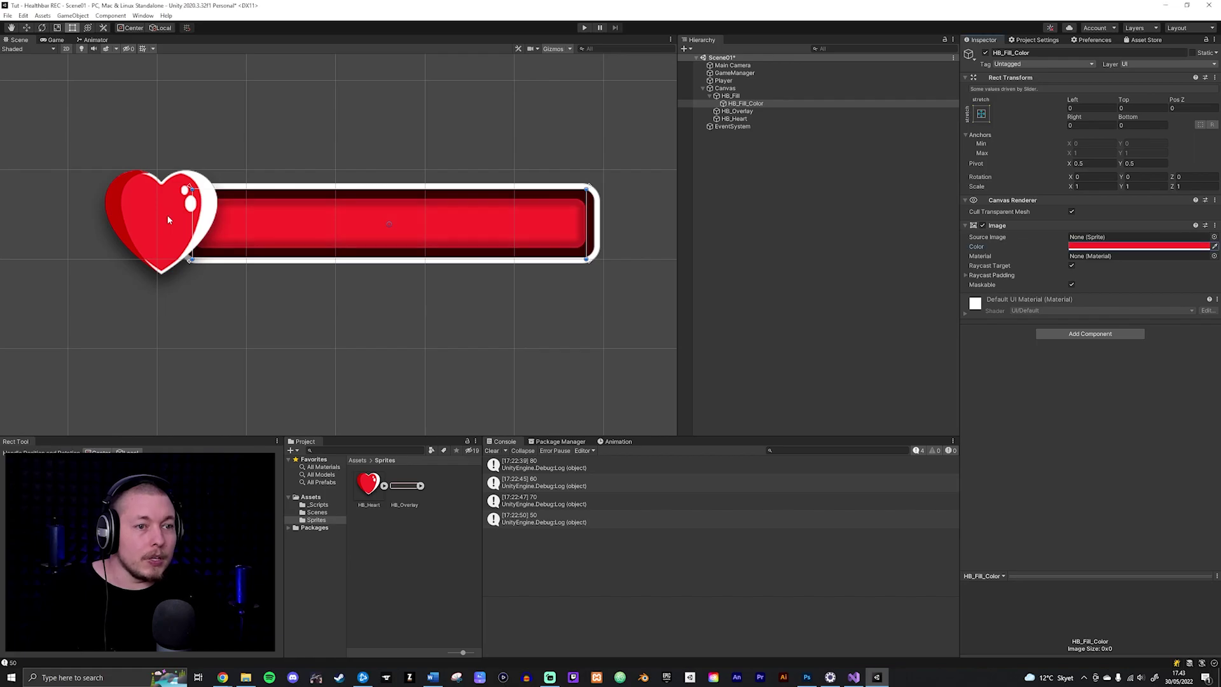
{"action": "key", "text": "ctrl+s"}
- Move HB_Fill, HB_Overlay and HB_Heart together to the upper-left corner of the Canvas and play the scene
{"action": "left_click", "coordinate": [582, 100]}
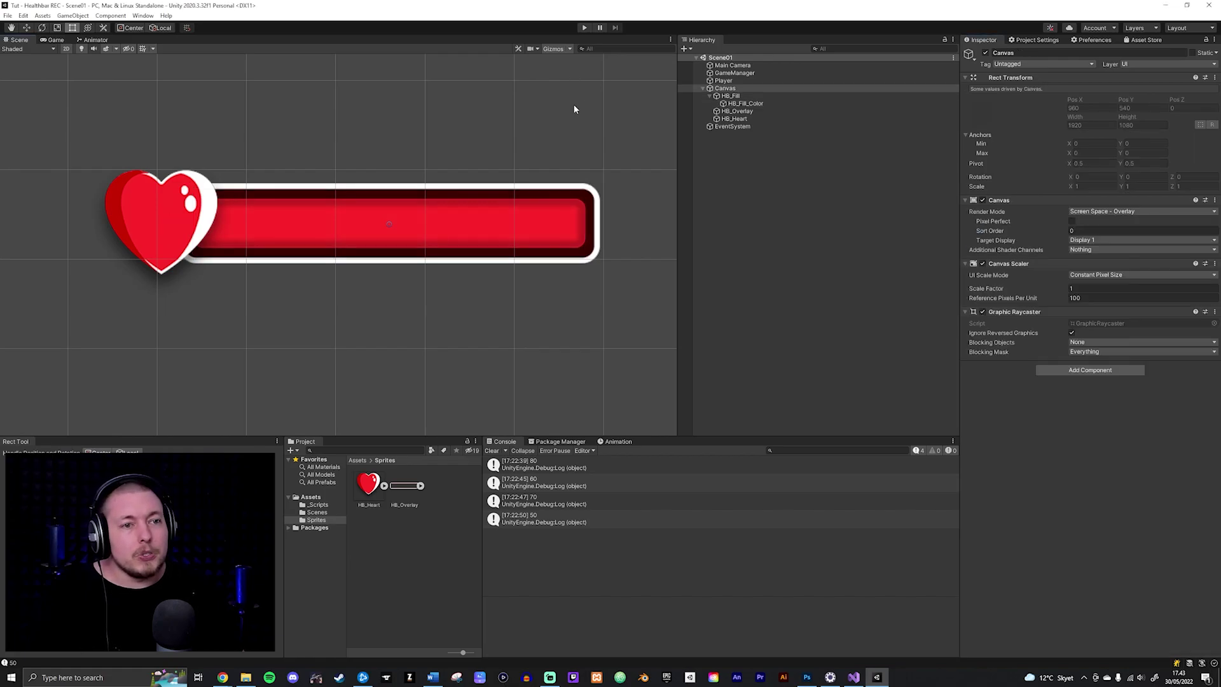
{"action": "scroll", "coordinate": [574, 105], "scroll_direction": "down", "scroll_amount": 5}
{"action": "scroll", "coordinate": [574, 105], "scroll_direction": "down", "scroll_amount": 4}
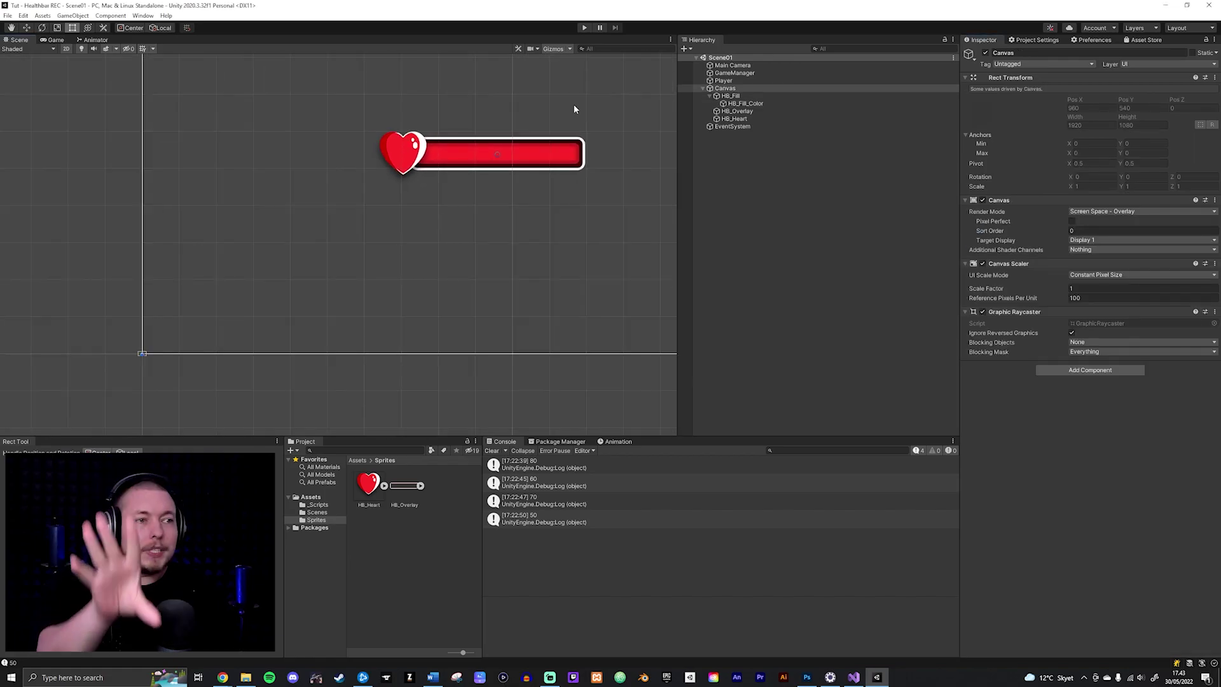
{"action": "mouse_move", "coordinate": [571, 93]}
{"action": "middle_mouse_down"}
{"action": "mouse_move", "coordinate": [551, 144]}
{"action": "mouse_move", "coordinate": [491, 178]}
{"action": "middle_mouse_up"}
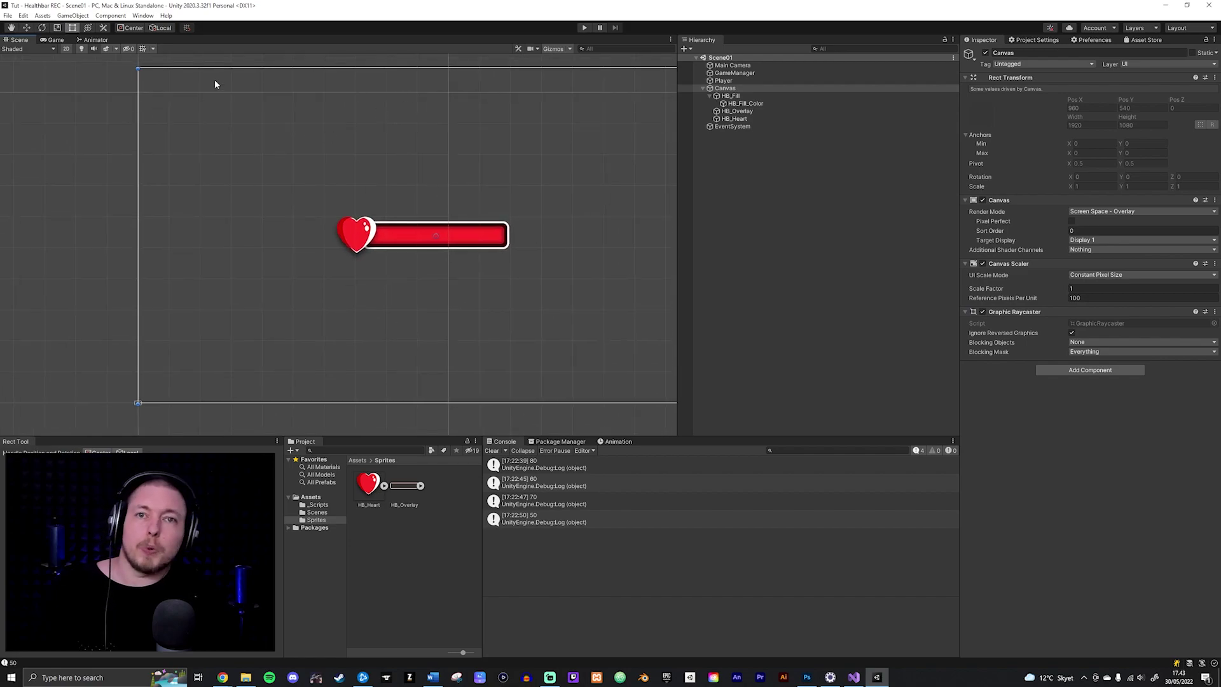
{"action": "left_click", "coordinate": [730, 96]}
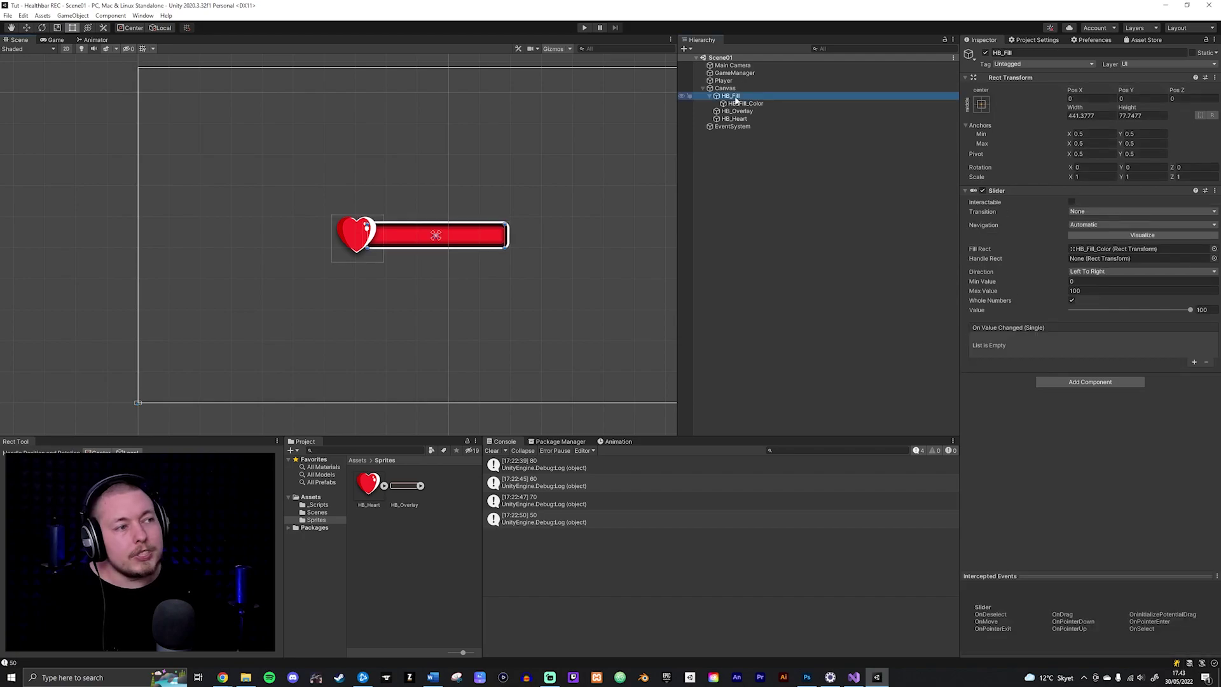
{"action": "left_click", "coordinate": [735, 119], "text": "shift"}
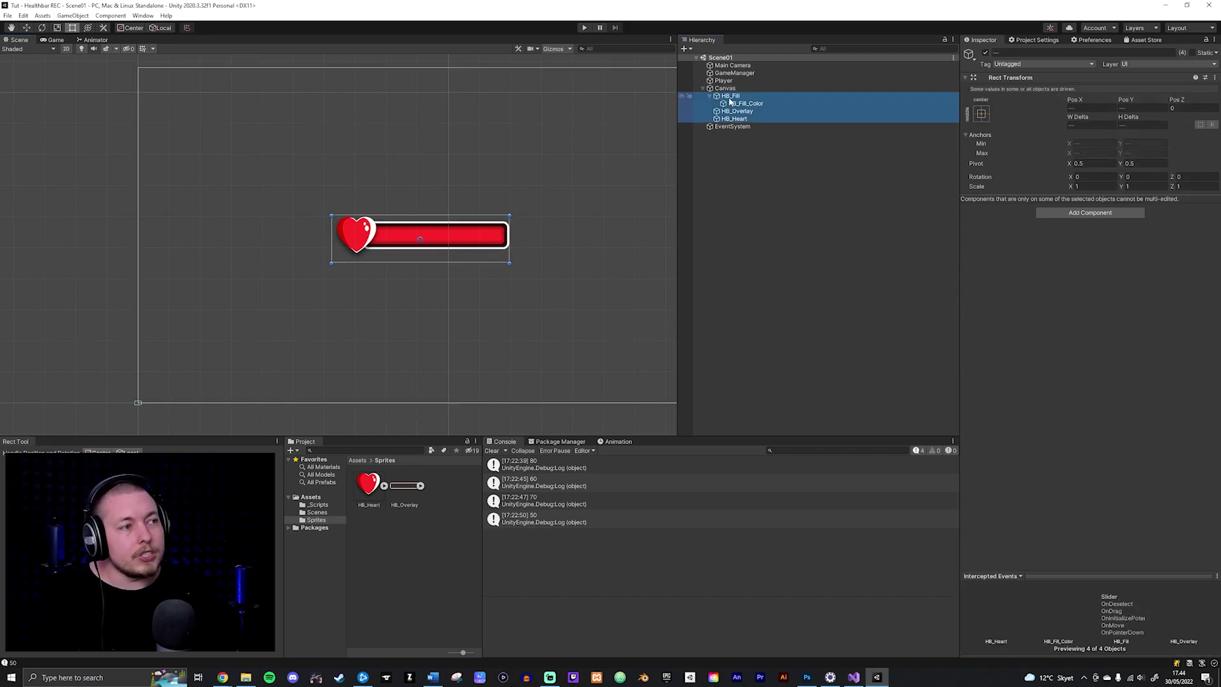
{"action": "mouse_move", "coordinate": [474, 236]}
{"action": "left_mouse_down"}
{"action": "mouse_move", "coordinate": [352, 117]}
{"action": "mouse_move", "coordinate": [312, 110]}
{"action": "mouse_move", "coordinate": [342, 97]}
{"action": "mouse_move", "coordinate": [325, 104]}
{"action": "mouse_move", "coordinate": [314, 142]}
{"action": "mouse_move", "coordinate": [248, 115]}
{"action": "mouse_move", "coordinate": [278, 99]}
{"action": "mouse_move", "coordinate": [269, 113]}
{"action": "left_mouse_up"}
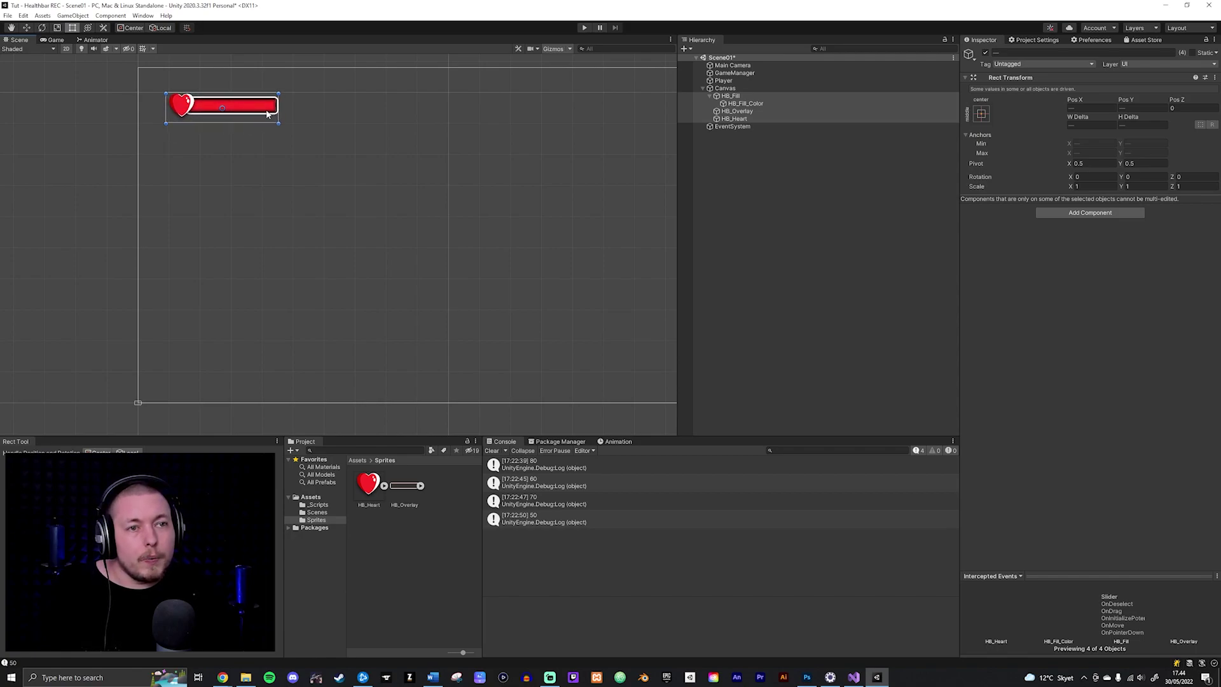
{"action": "left_click", "coordinate": [584, 29]}
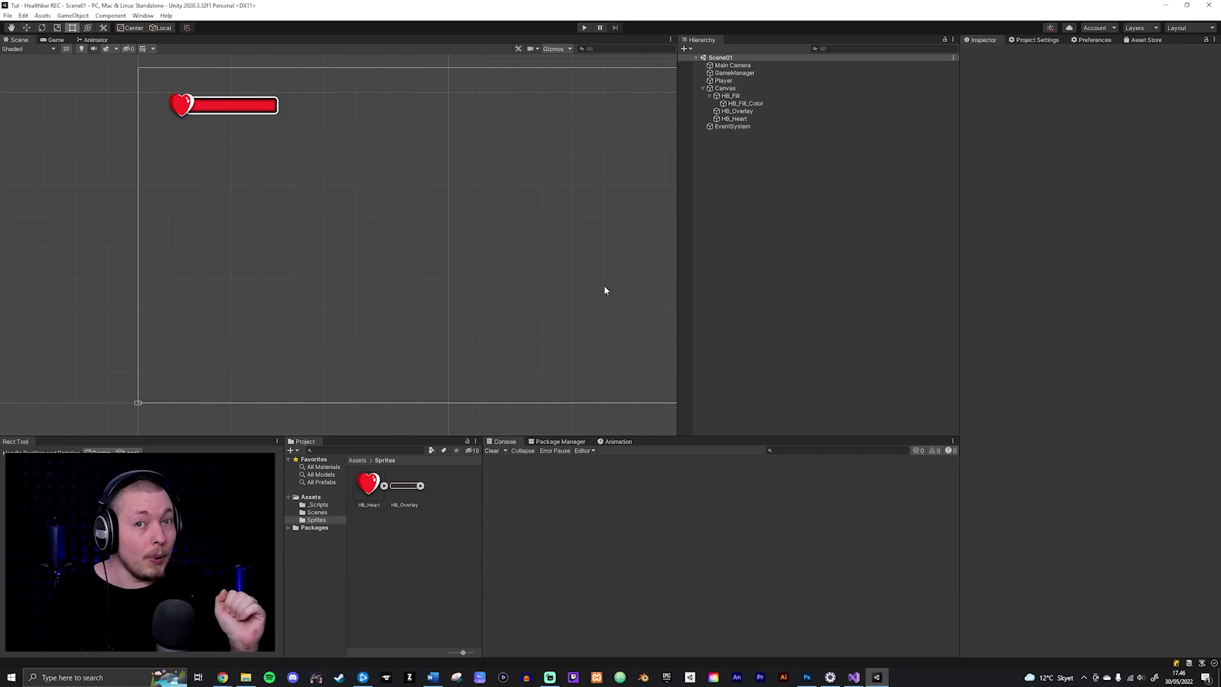
- Create a new C# script named Healthbar in the _Scripts folder
{"action": "left_click", "coordinate": [358, 463]}
{"action": "left_click", "coordinate": [357, 461]}
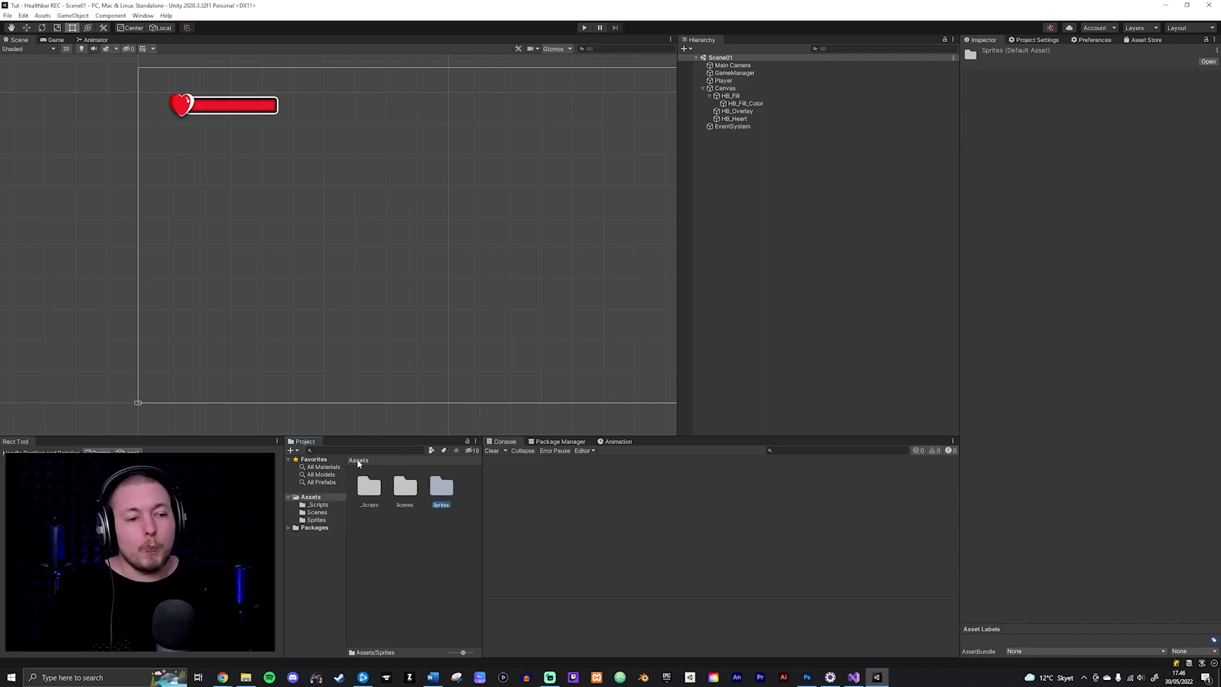
{"action": "double_click", "coordinate": [370, 489]}
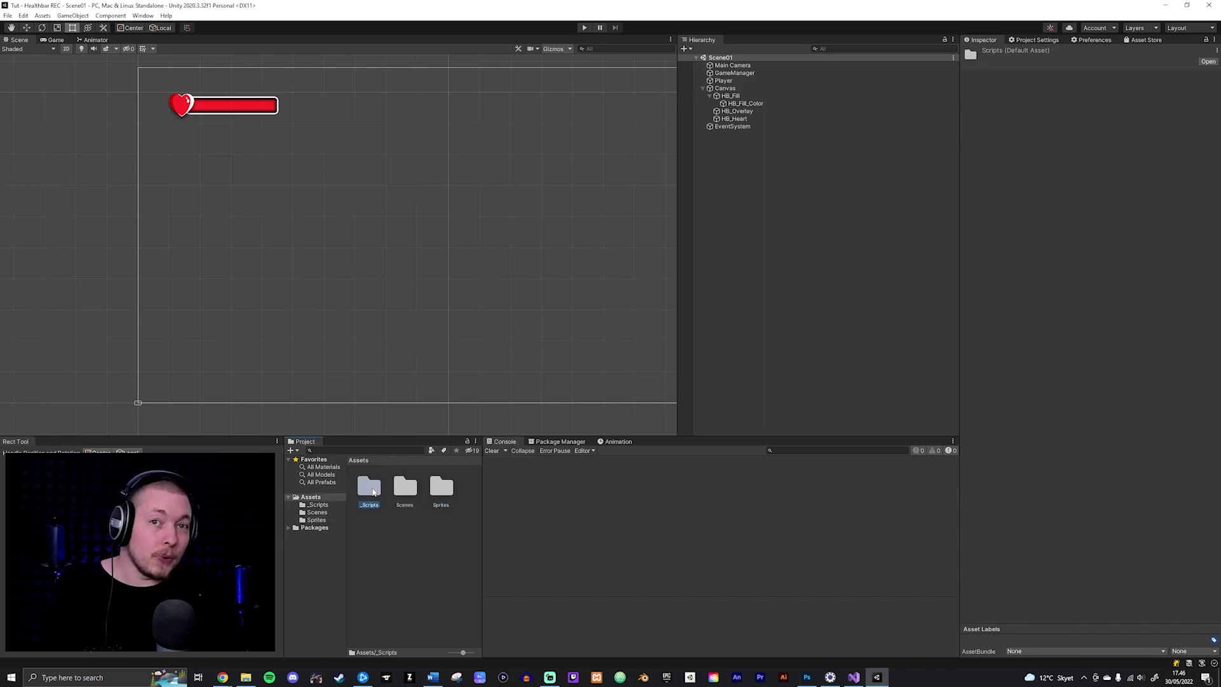
{"action": "right_click", "coordinate": [421, 549]}
{"action": "mouse_move", "coordinate": [500, 303]}
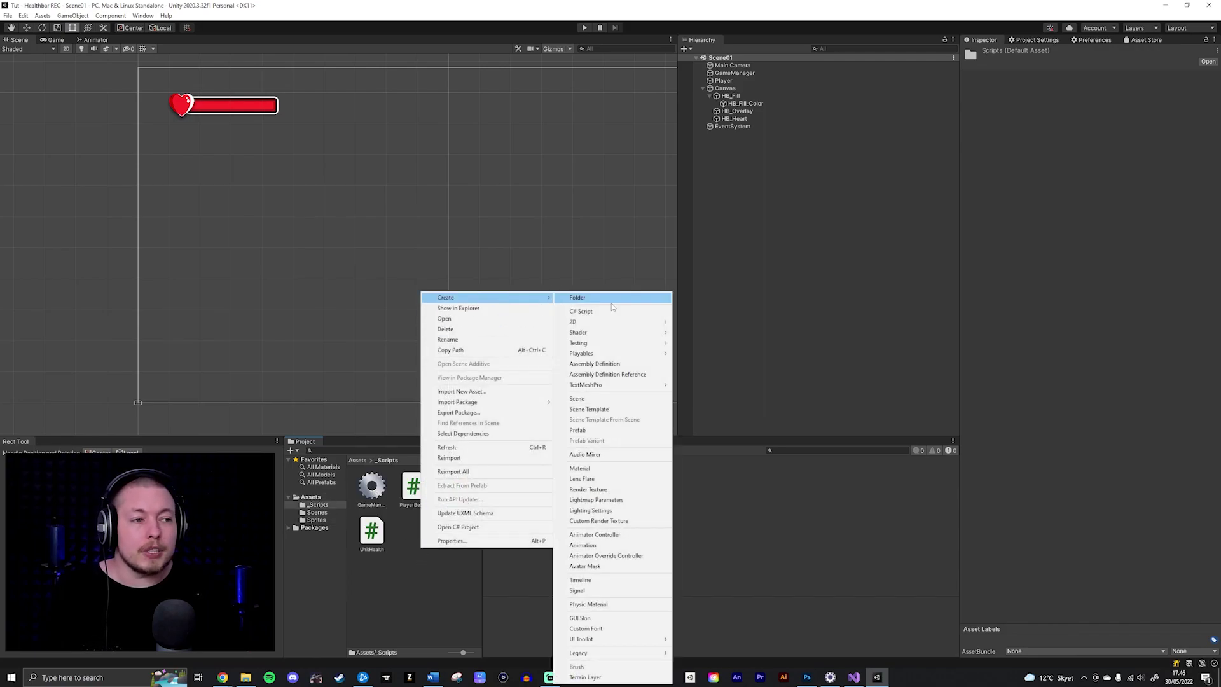
{"action": "left_click", "coordinate": [622, 312]}
{"action": "type", "text": "Hea"}
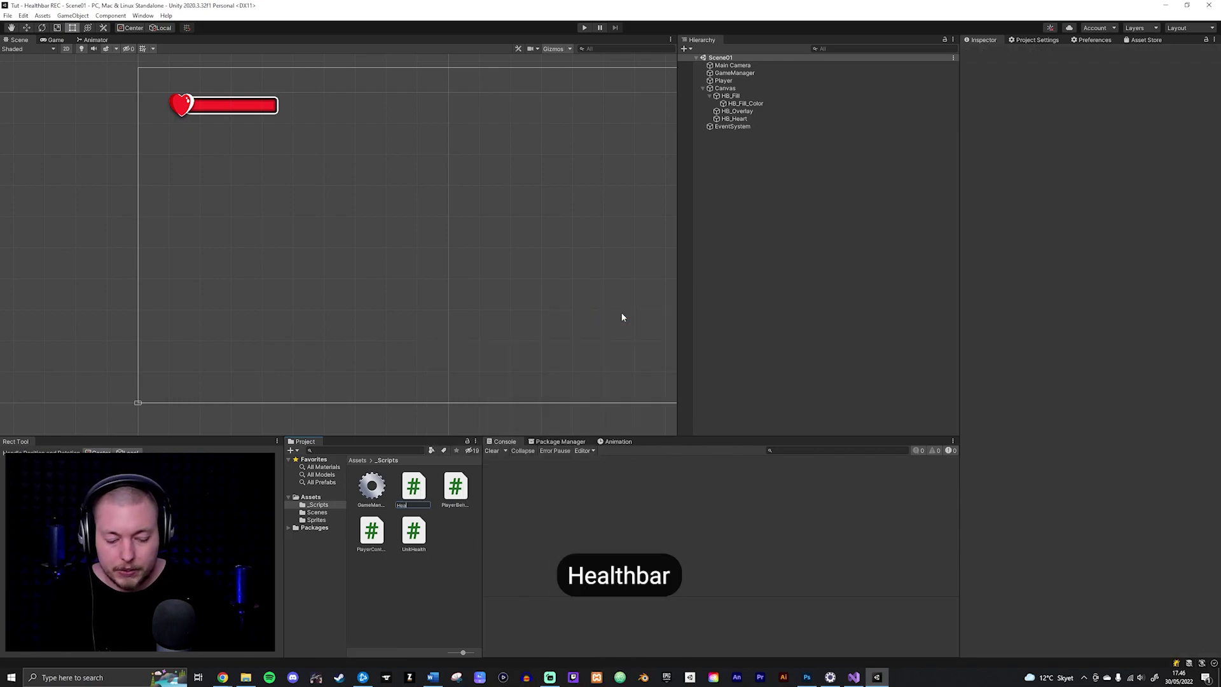
{"action": "type", "text": "lthbar"}
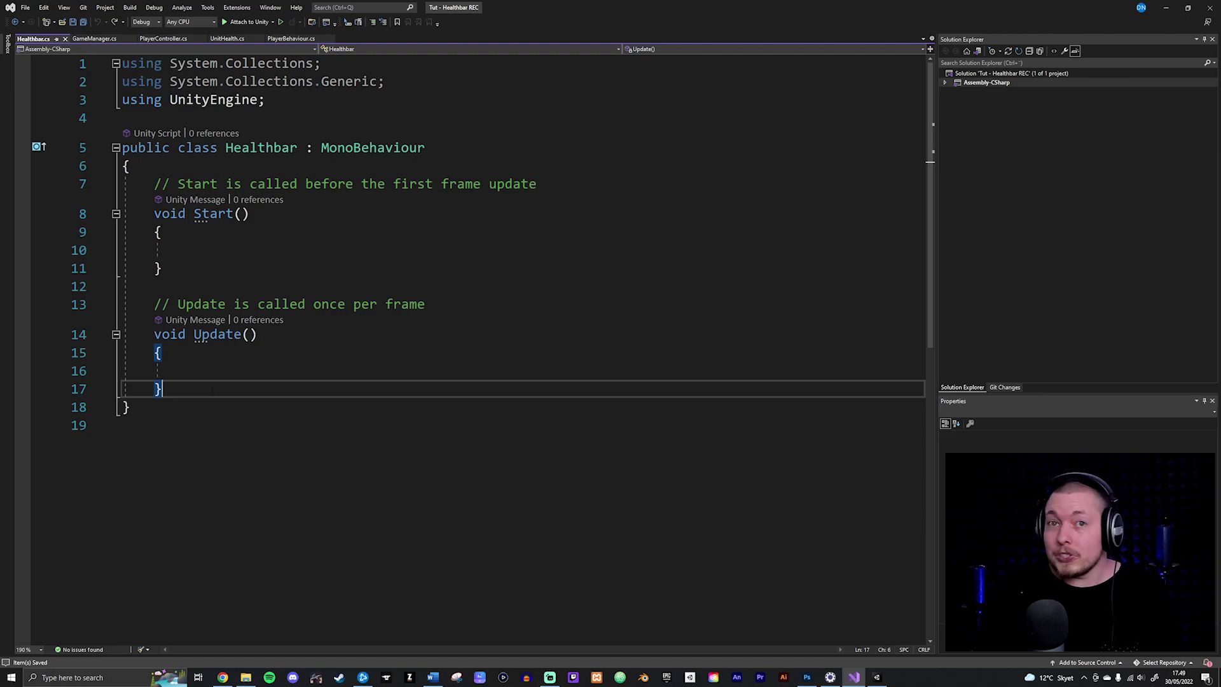
- In Visual Studio, delete the default Start and Update methods from the Healthbar script and add a using directive for UnityEngine.UI
{"action": "left_click_drag", "start_coordinate": [162, 389], "coordinate": [154, 184]}
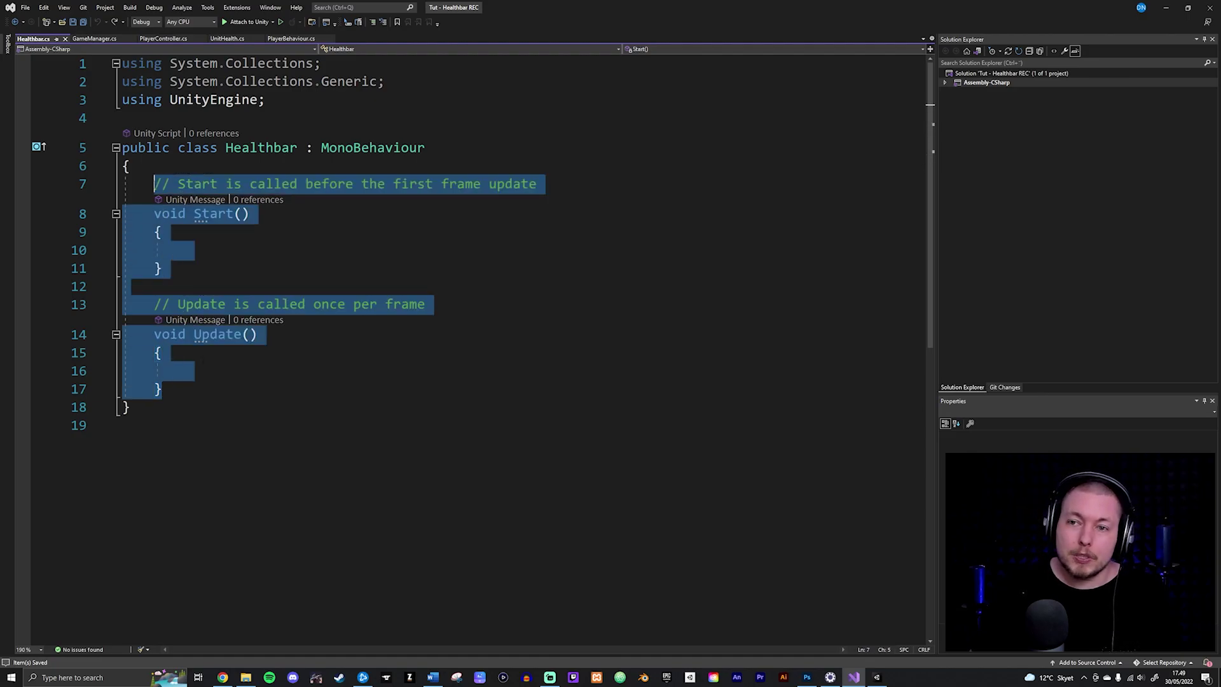
{"action": "key", "text": "BackSpace"}
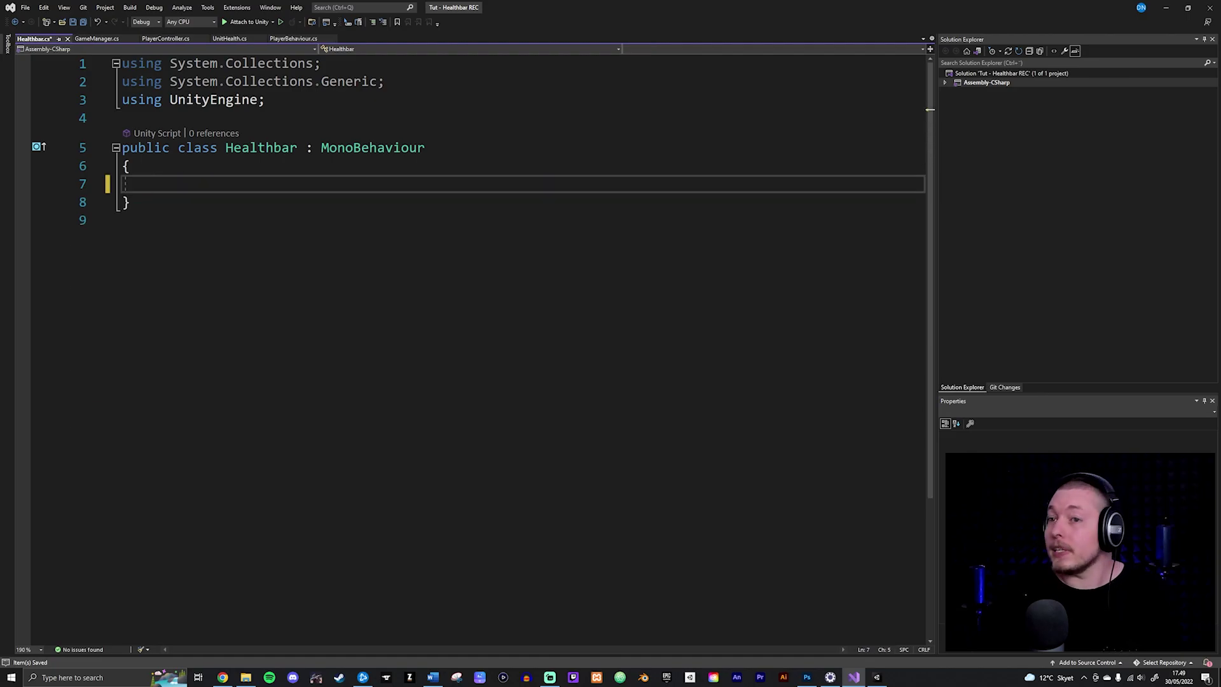
{"action": "left_click", "coordinate": [266, 99]}
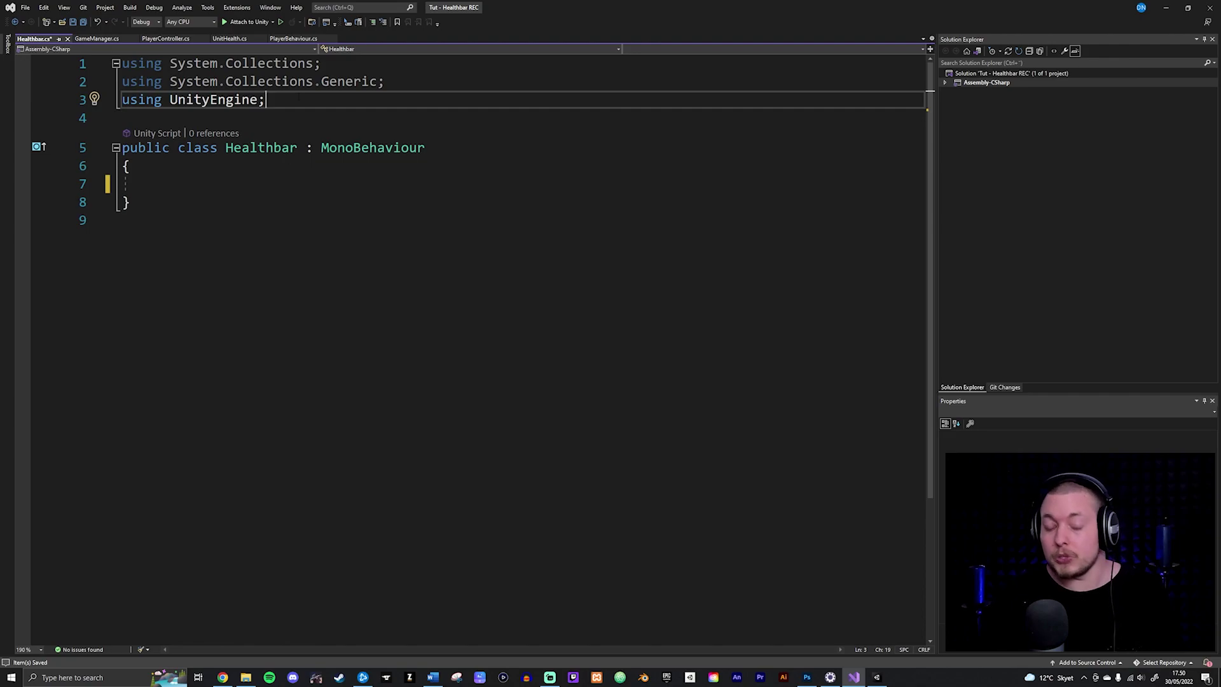
{"action": "key", "text": "ctrl+d"}
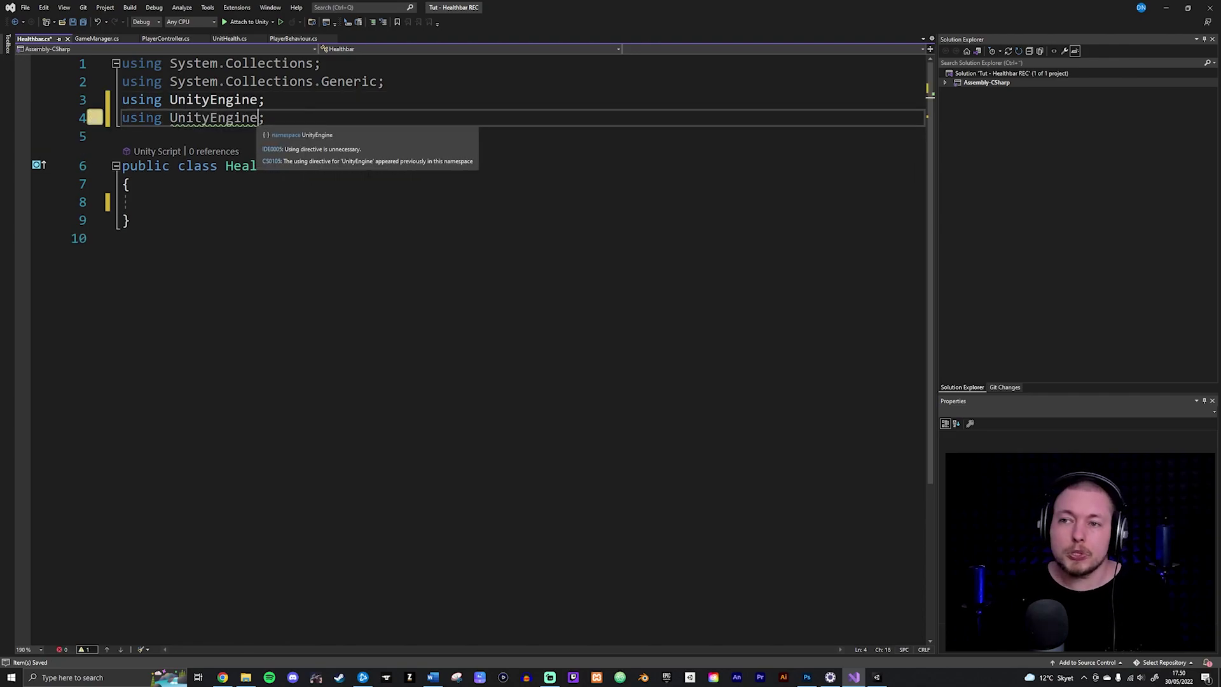
{"action": "key", "text": "Left"}
{"action": "type", "text": ".UI"}
{"action": "key", "text": "Escape"}
- Declare a Slider field named _healthSlider in the Healthbar class
{"action": "left_click", "coordinate": [399, 226]}
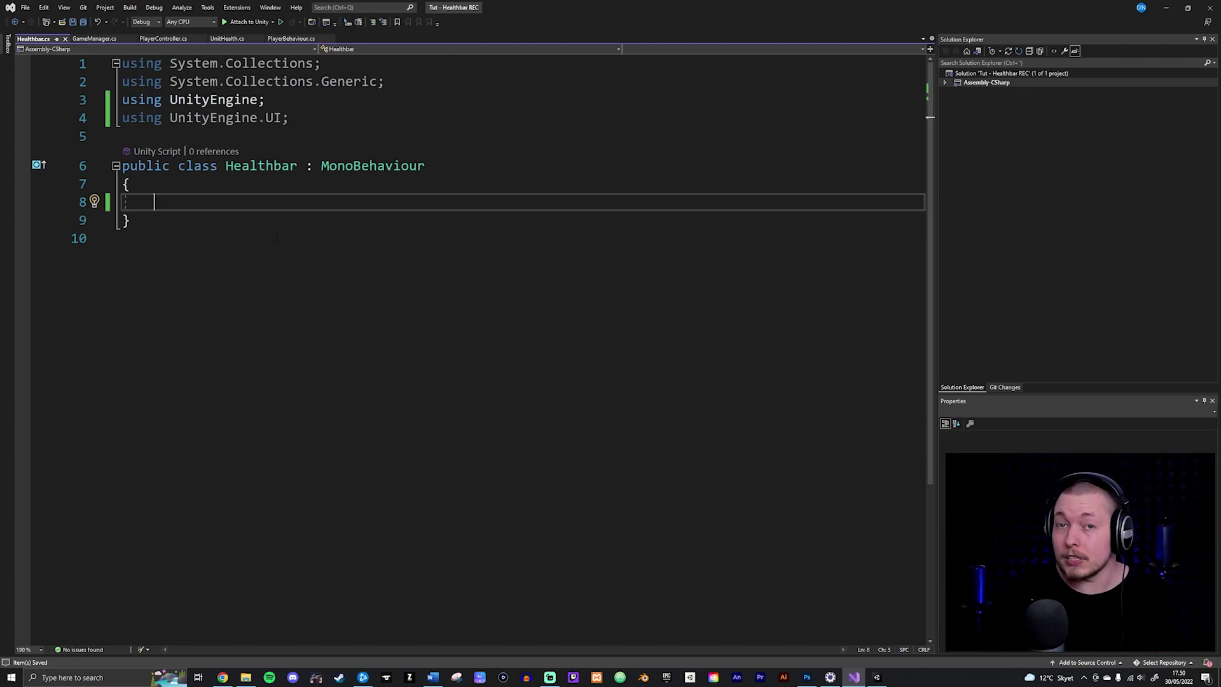
{"action": "type", "text": "Slider _heal"}
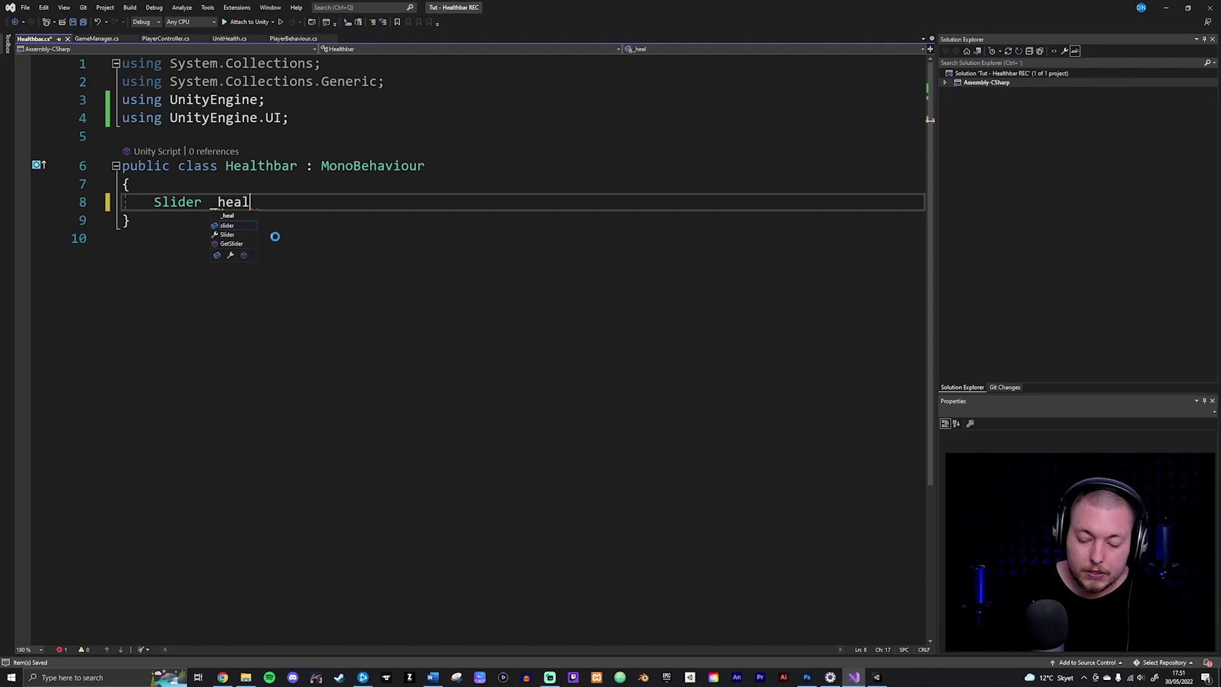
{"action": "type", "text": "thSlider"}
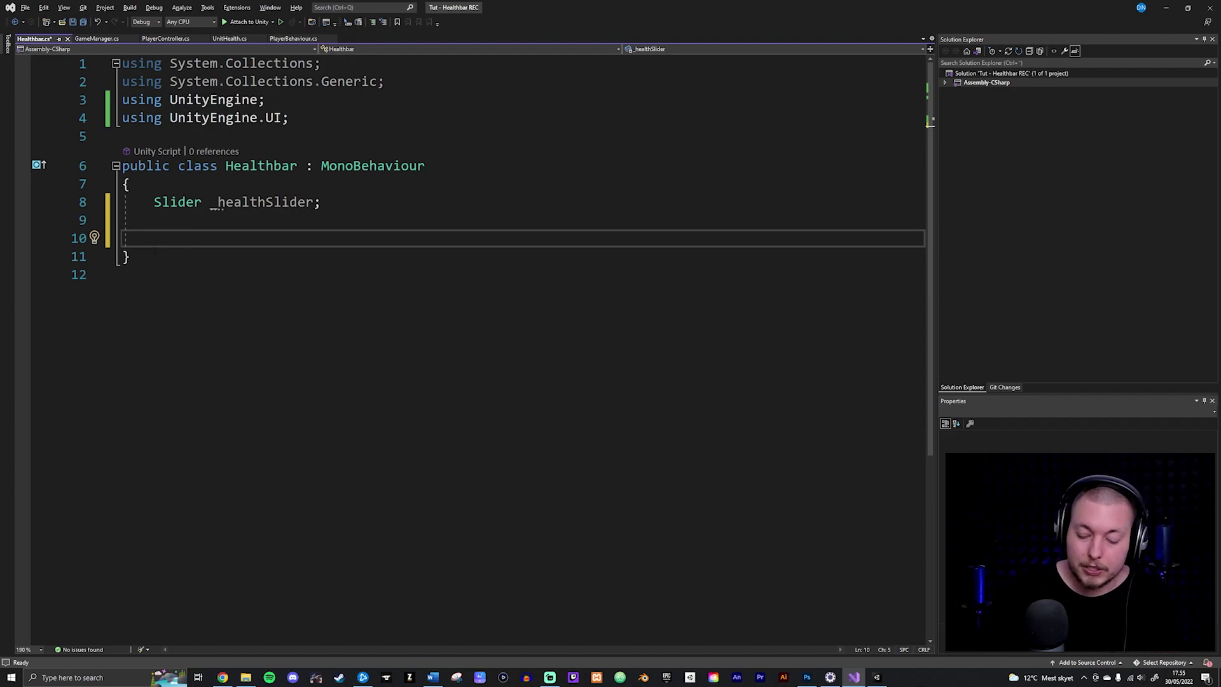
- Add a public void SetMaxHealth method with an int parameter named maxHealth to the Healthbar class and save the script
{"action": "type", "text": "ubli"}
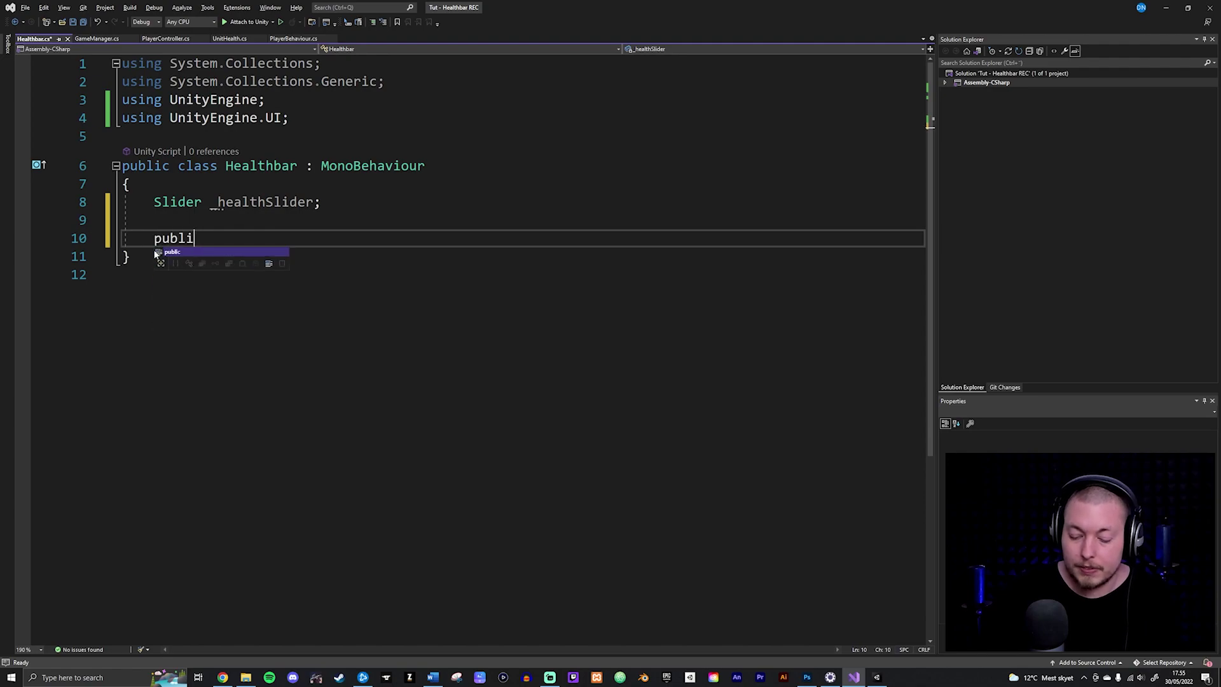
{"action": "type", "text": "c void "}
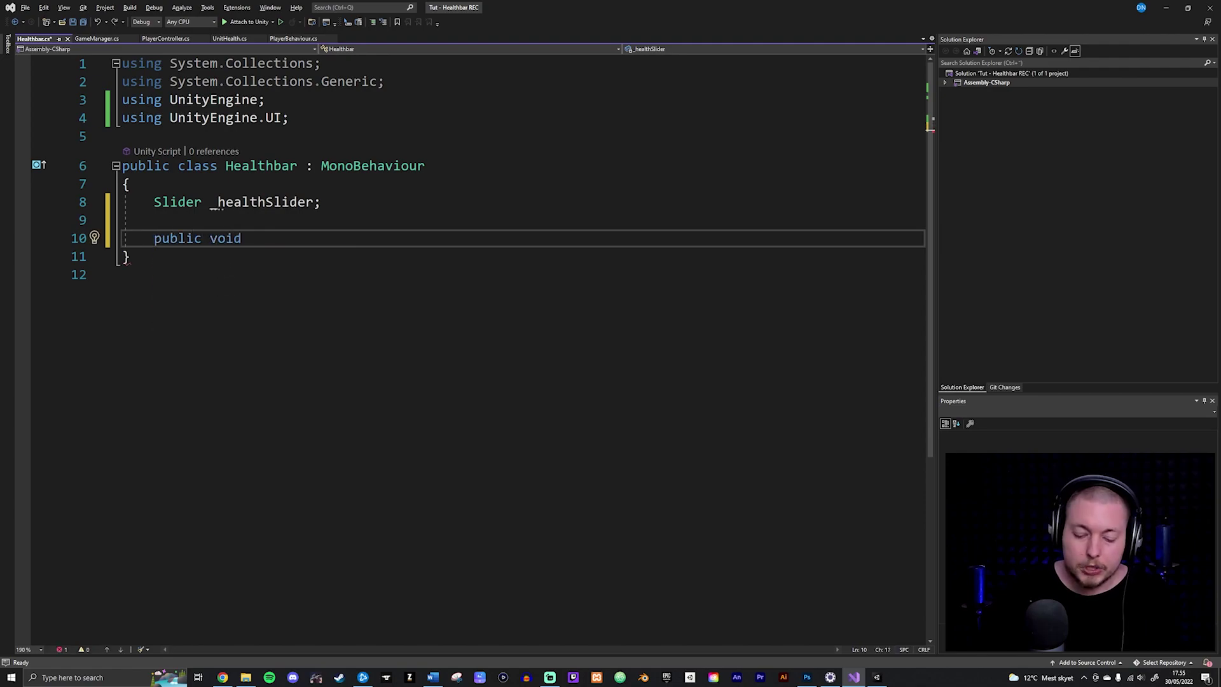
{"action": "type", "text": "SetMax"}
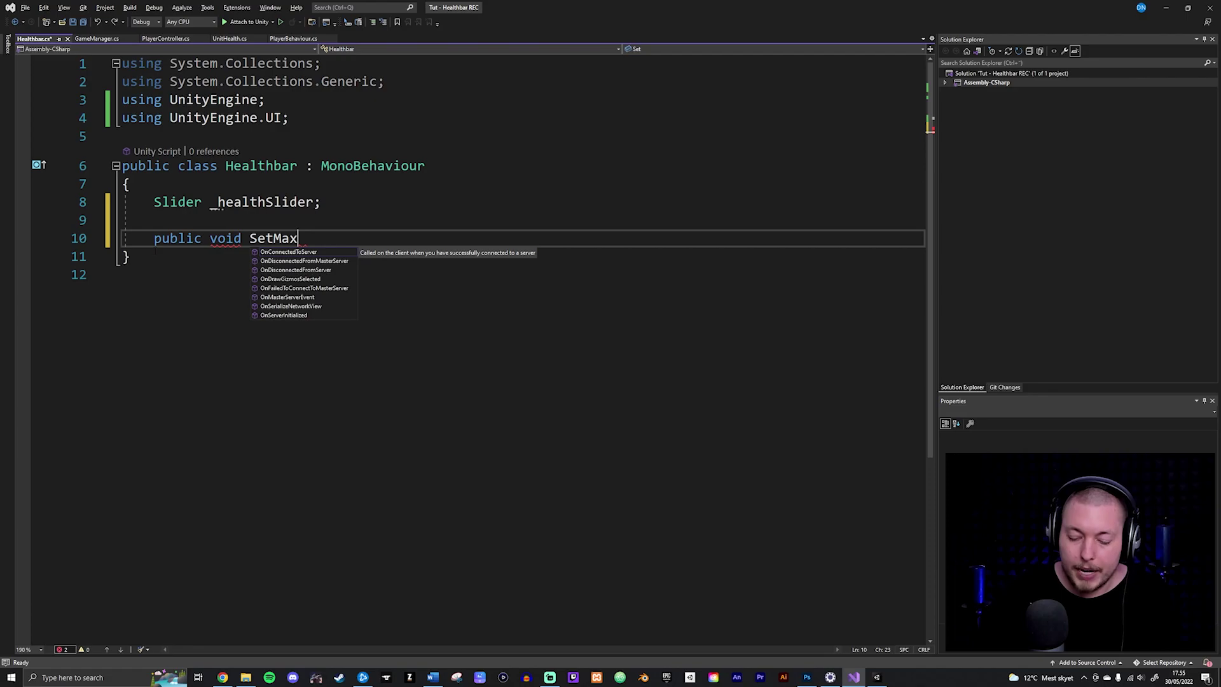
{"action": "type", "text": "Health"}
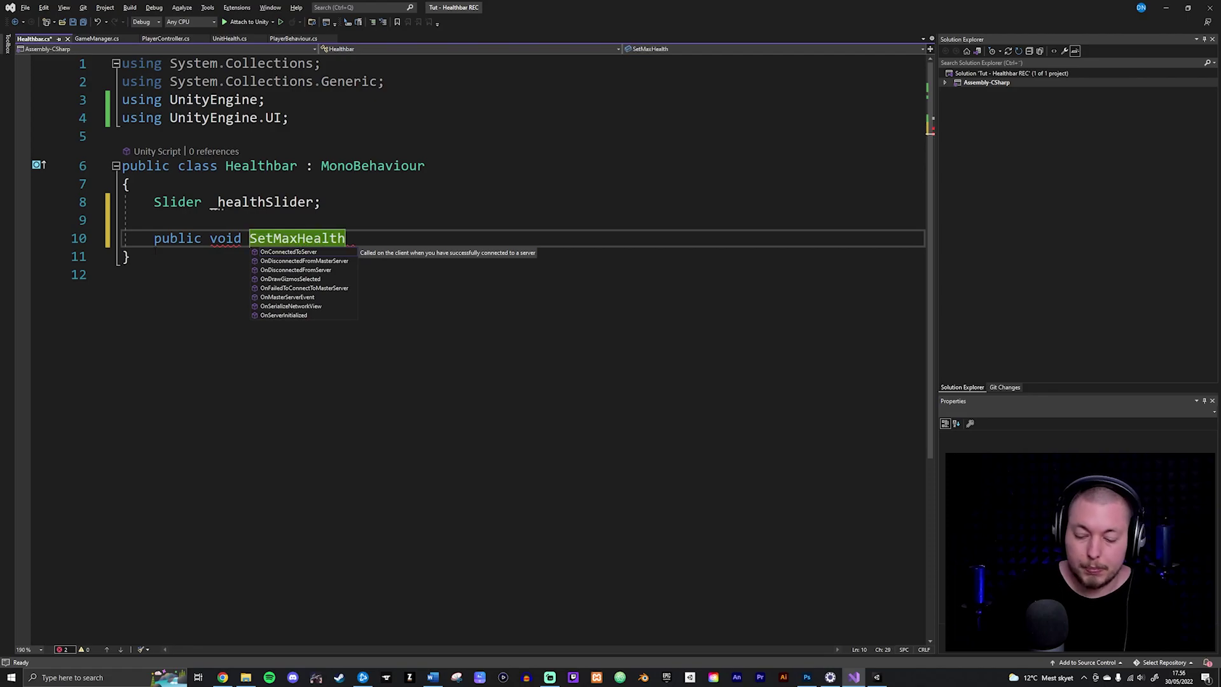
{"action": "type", "text": "(){"}
{"action": "key", "text": "Return"}
{"action": "key", "text": "Up"}
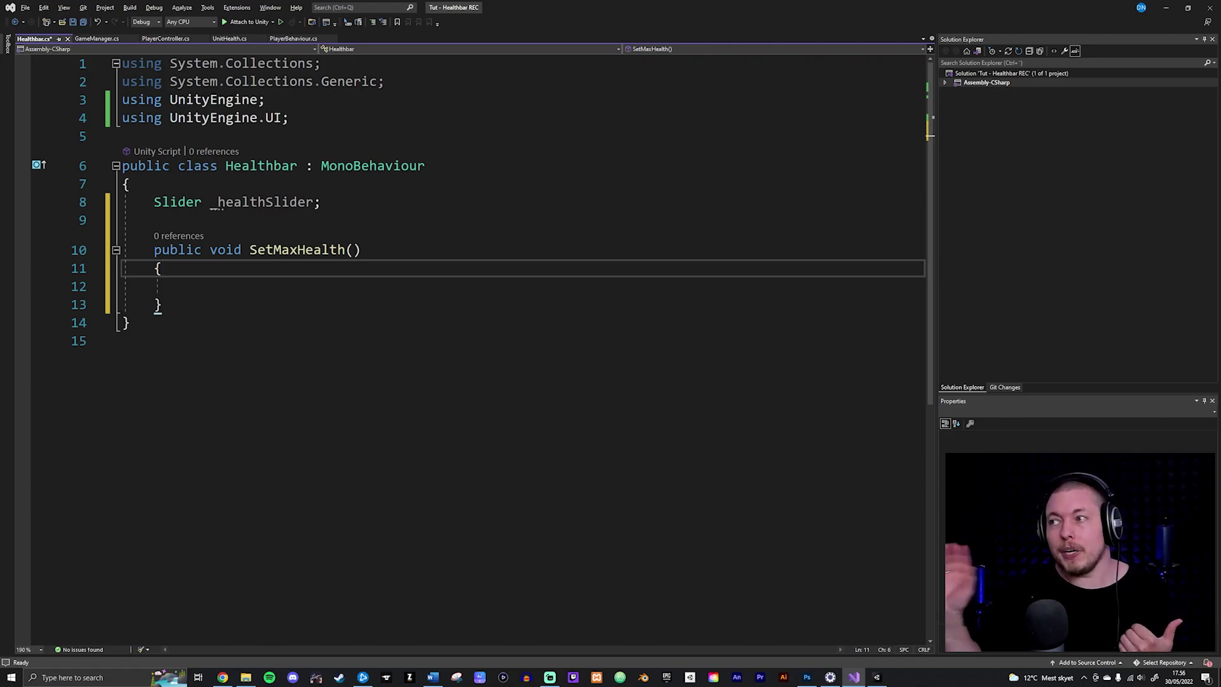
{"action": "left_click", "coordinate": [353, 250]}
{"action": "type", "text": "int maxHeal"}
{"action": "key", "text": "ctrl+s"}
- Start a statement inside SetMaxHealth that references _healthSlider.maxValue
{"action": "left_click", "coordinate": [280, 202]}
{"action": "left_click", "coordinate": [186, 287]}
{"action": "type", "text": "_healthSlider"}
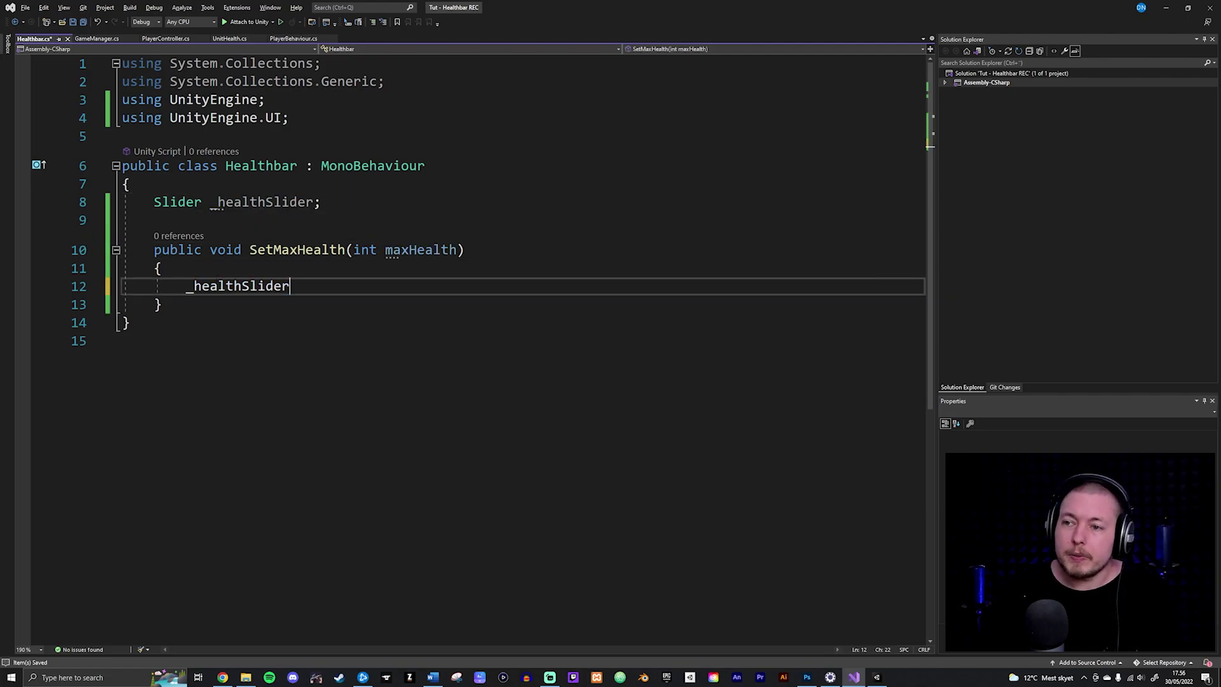
{"action": "type", "text": ".ma"}
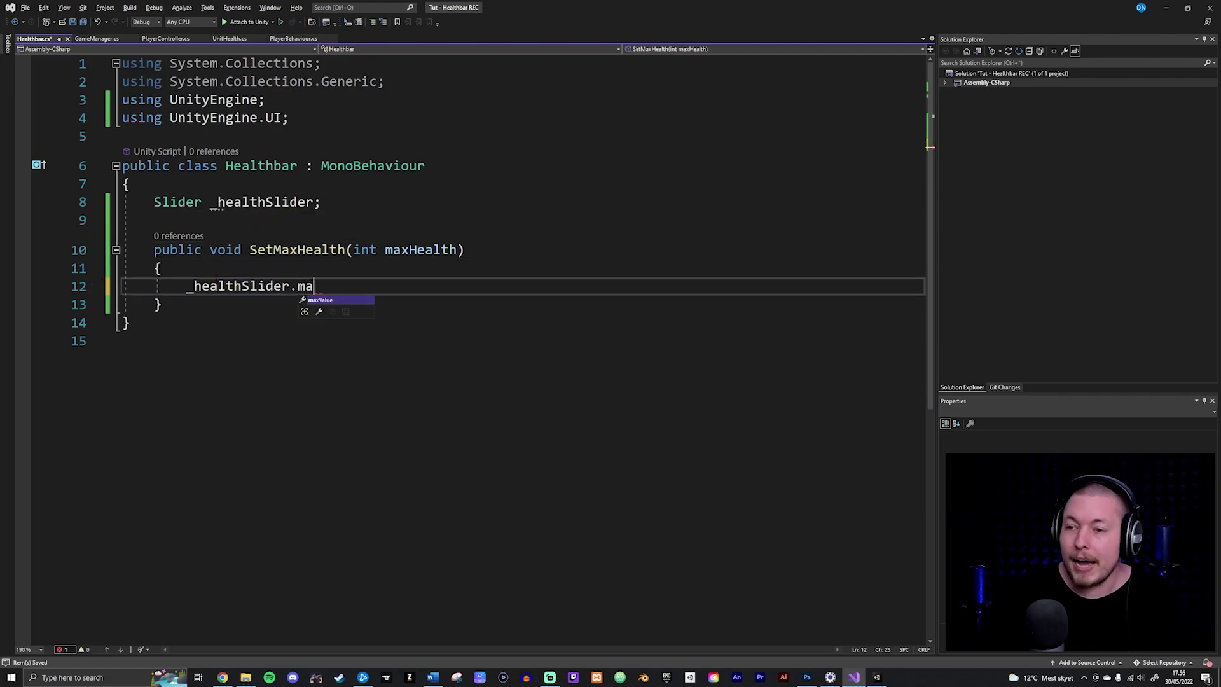
{"action": "type", "text": "x"}
{"action": "key", "text": "Tab"}
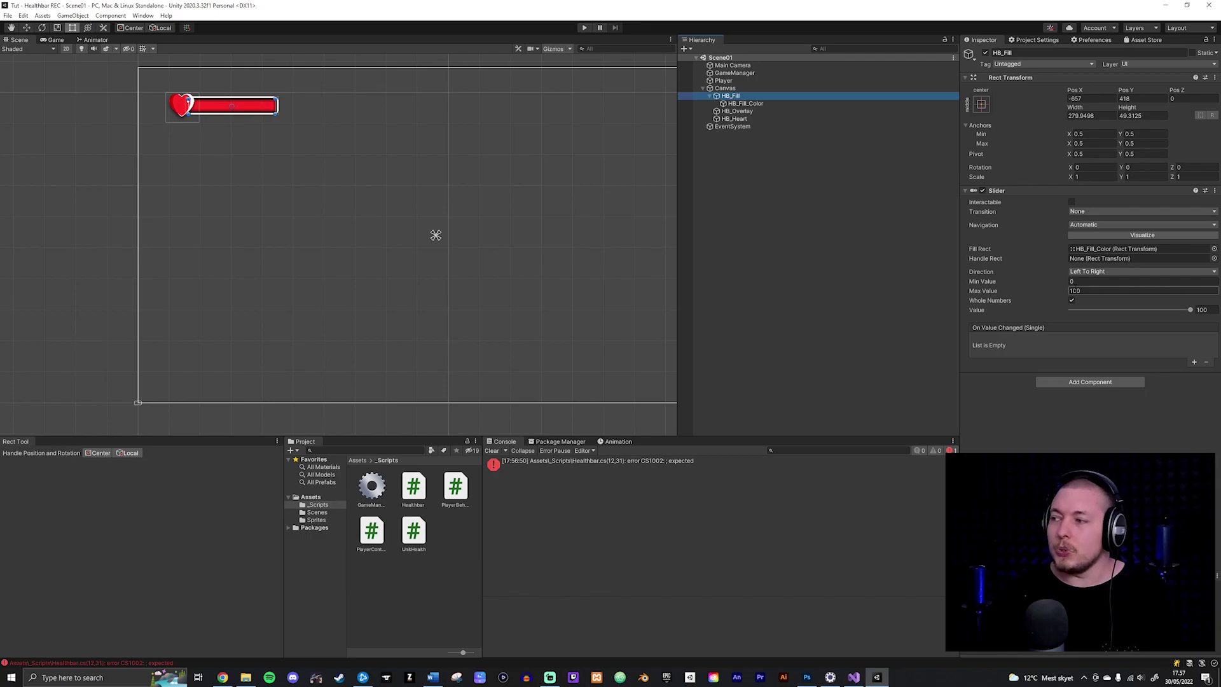
- In Visual Studio, assign the maxHealth parameter to _healthSlider.maxValue in SetMaxHealth and save the script
{"action": "key", "text": "alt+Tab"}
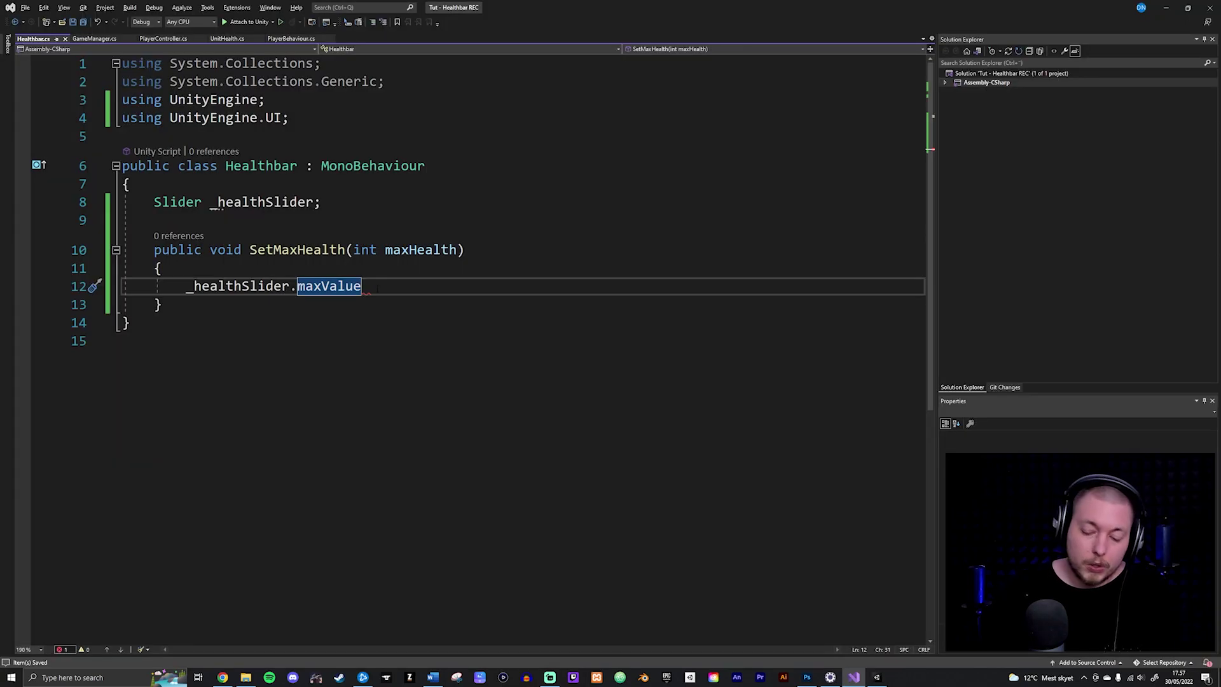
{"action": "type", "text": "="}
{"action": "double_click", "coordinate": [421, 249]}
{"action": "key", "text": "ctrl+c"}
{"action": "left_click", "coordinate": [423, 286]}
{"action": "key", "text": "ctrl+v"}
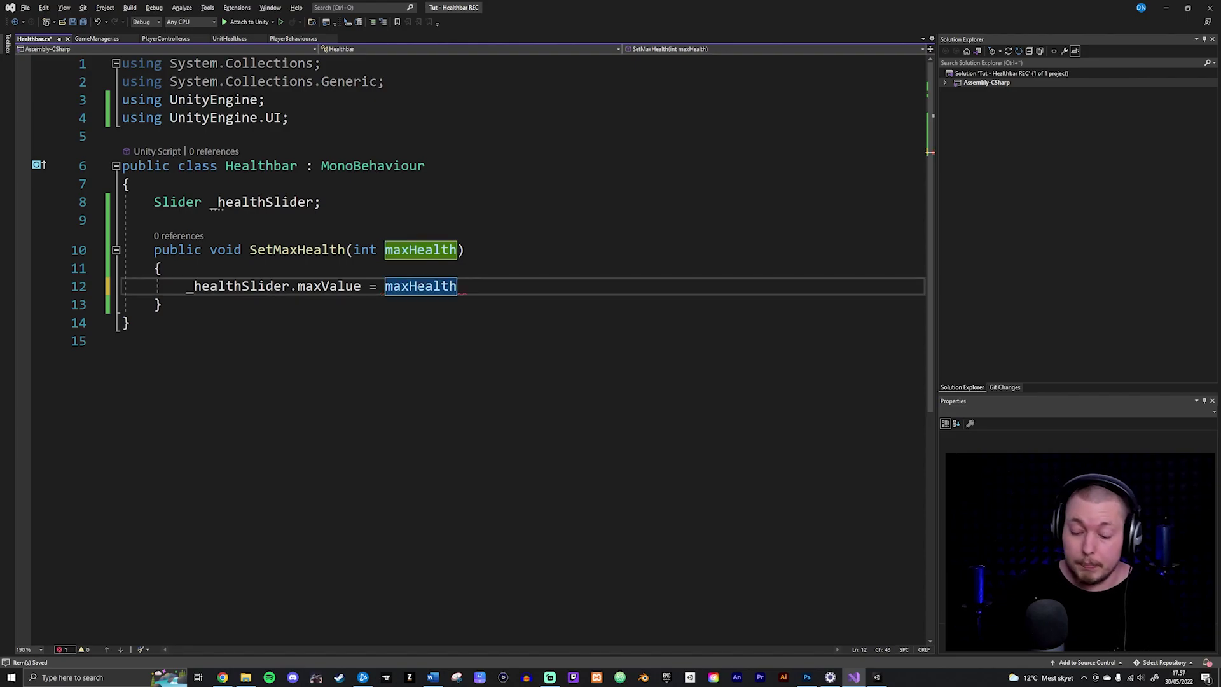
{"action": "type", "text": ";"}
{"action": "key", "text": "ctrl+s"}
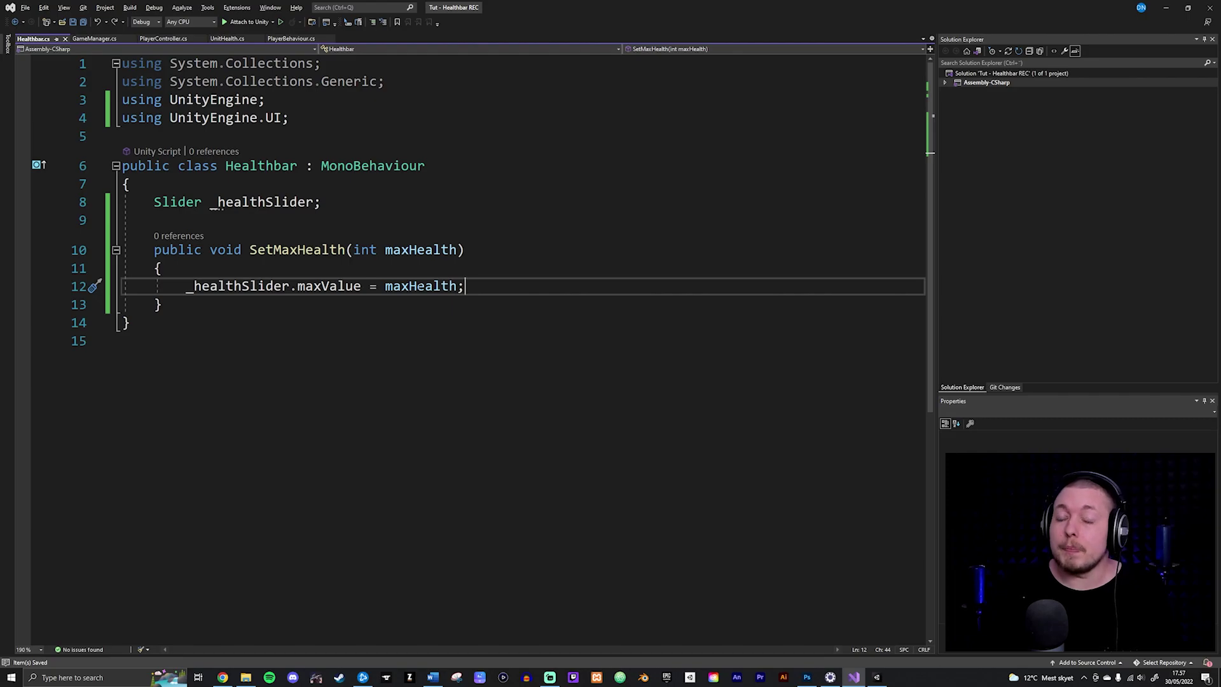
- Duplicate the maxValue assignment in SetMaxHealth, change the copy to _healthSlider.value = maxHealth, and save the script
{"action": "key", "text": "ctrl+d"}
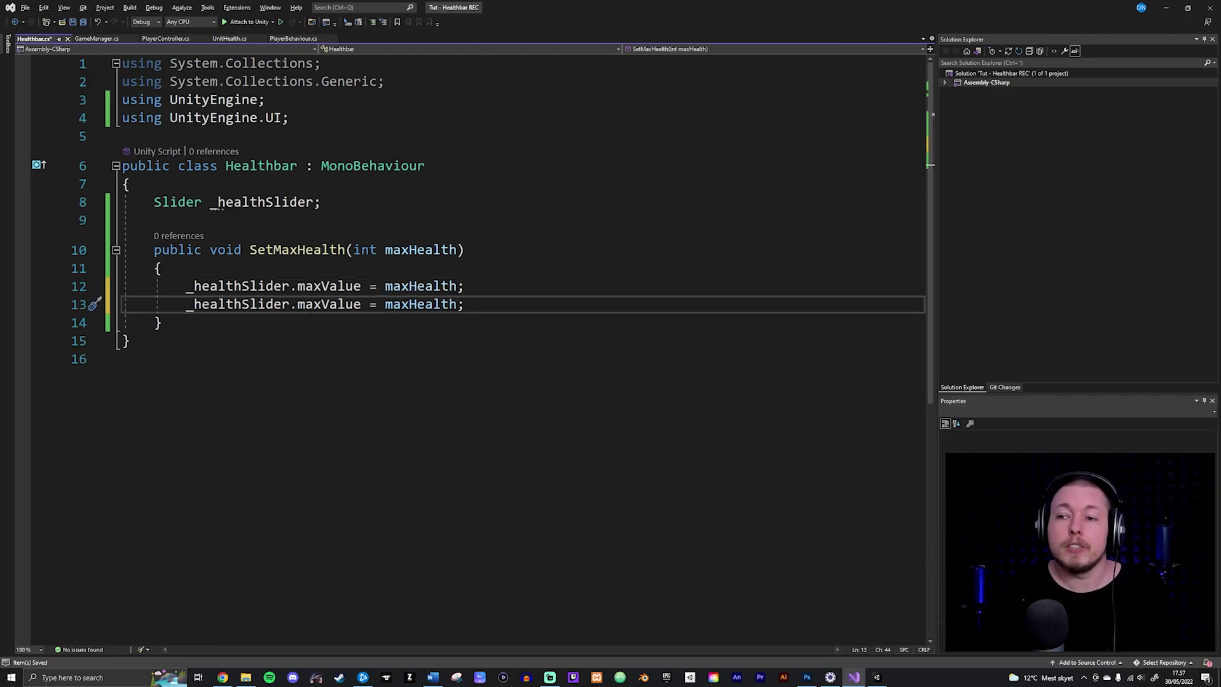
{"action": "left_click", "coordinate": [322, 305]}
{"action": "key", "text": "shift+ctrl+Left"}
{"action": "type", "text": "v"}
{"action": "key", "text": "Delete"}
{"action": "key", "text": "ctrl+s"}
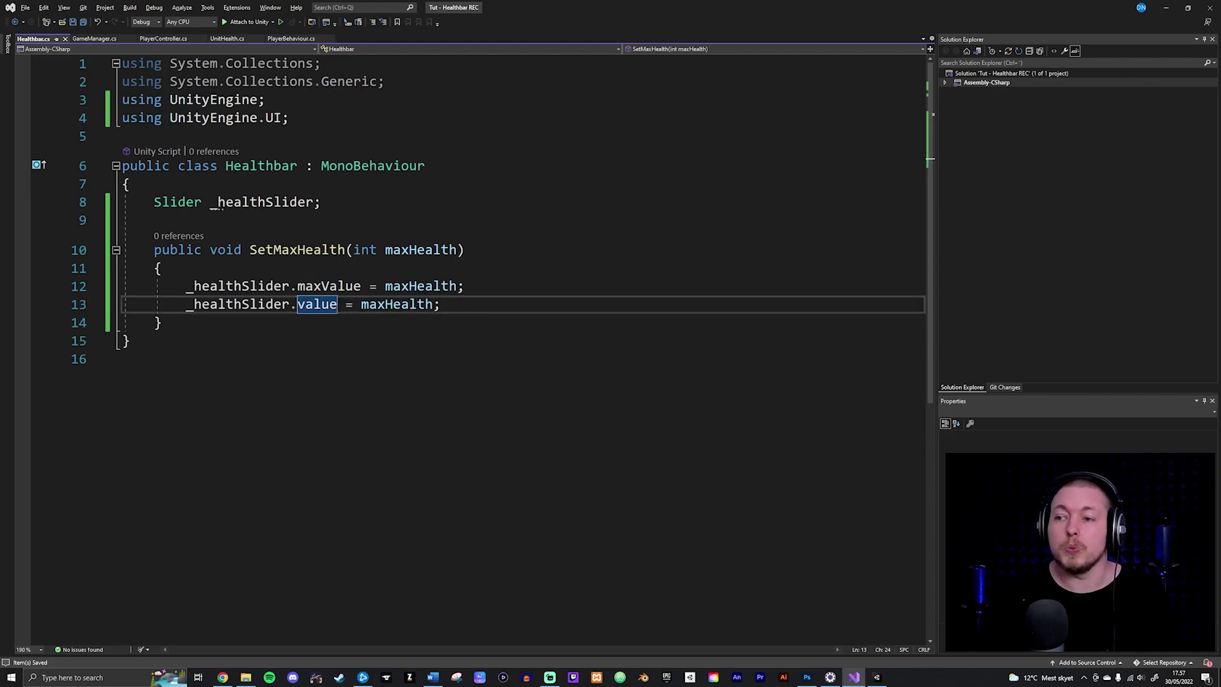
- Copy the SetMaxHealth method below itself, rename the copy SetHealth and name its int parameter health
{"action": "left_click_drag", "start_coordinate": [163, 323], "coordinate": [156, 250]}
{"action": "key", "text": "Right"}
{"action": "key", "text": "Return"}
{"action": "key", "text": "Return"}
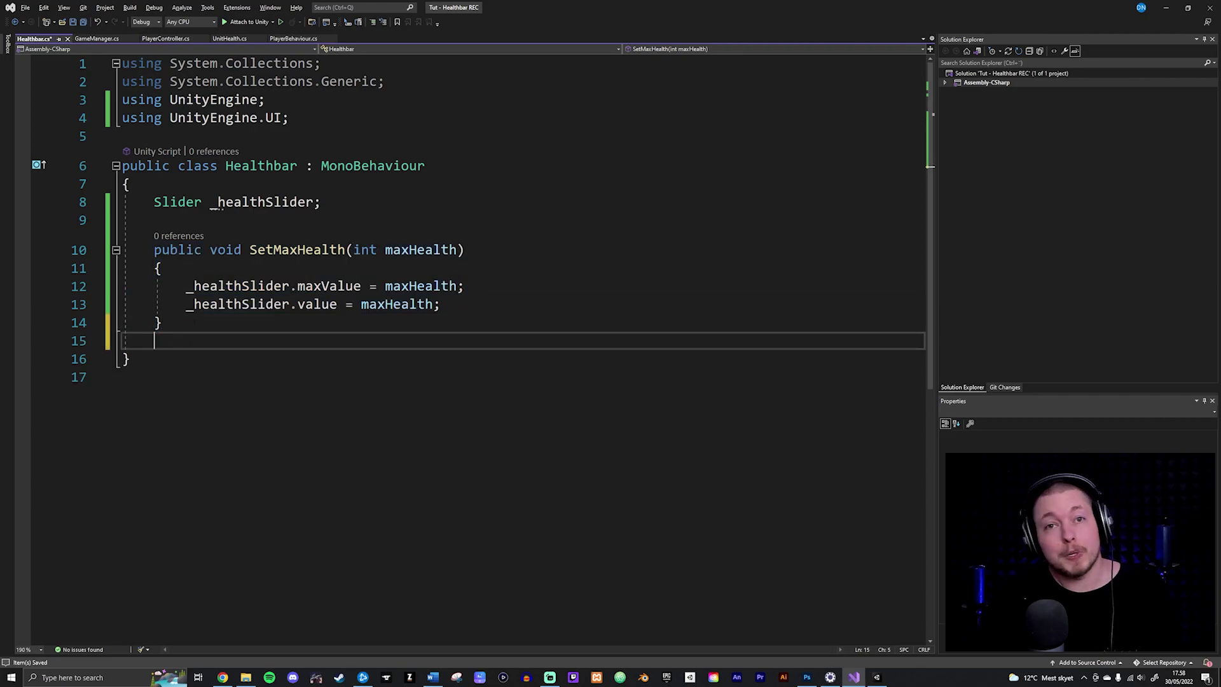
{"action": "key", "text": "ctrl+v"}
{"action": "key", "text": "Up"}
{"action": "key", "text": "Up"}
{"action": "key", "text": "Up"}
{"action": "left_click_drag", "start_coordinate": [297, 371], "coordinate": [274, 371]}
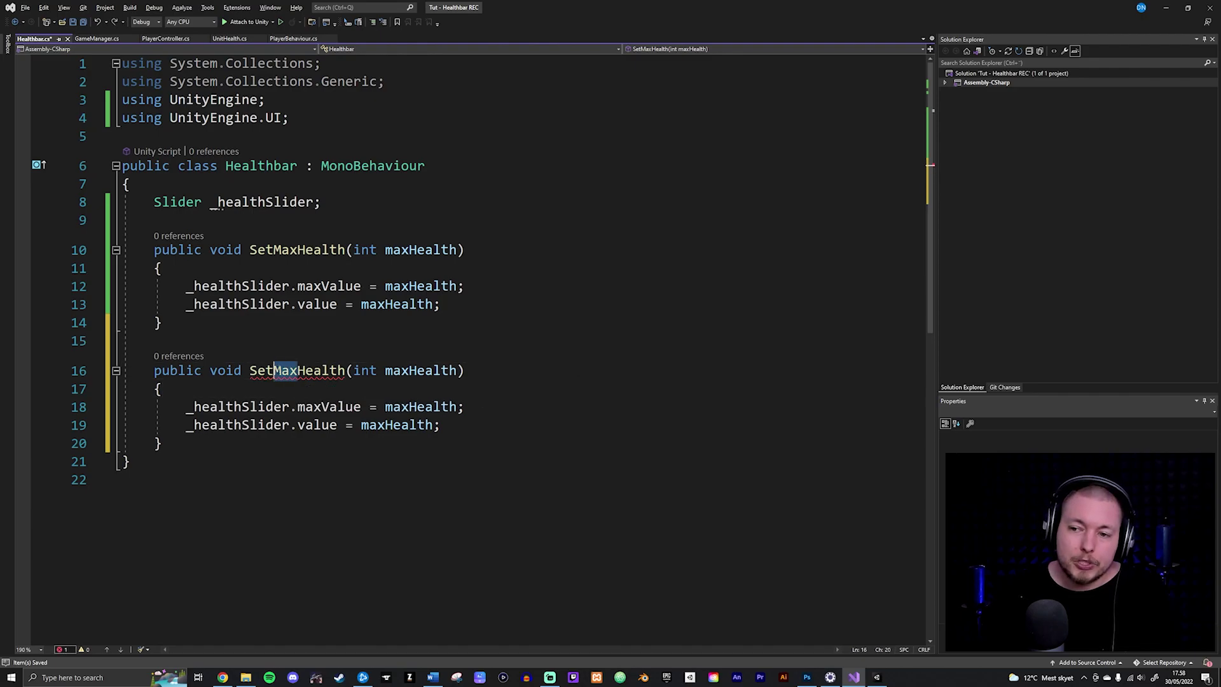
{"action": "key", "text": "BackSpace"}
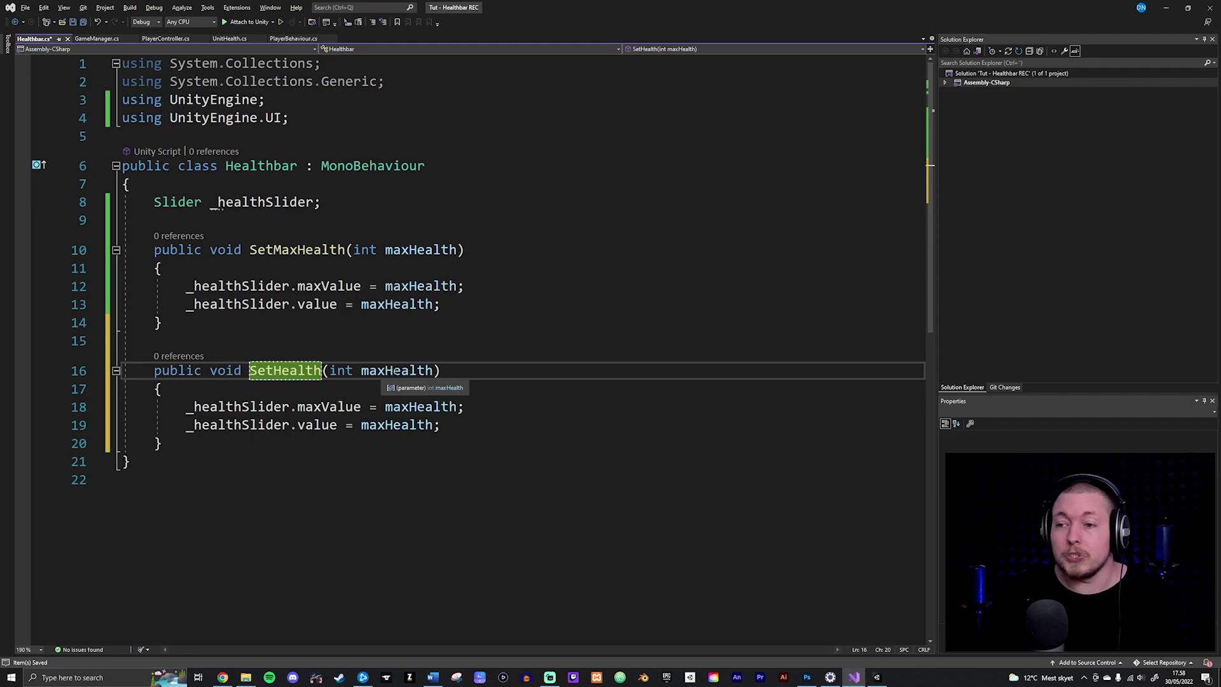
{"action": "left_click", "coordinate": [377, 371]}
{"action": "type", "text": "h"}
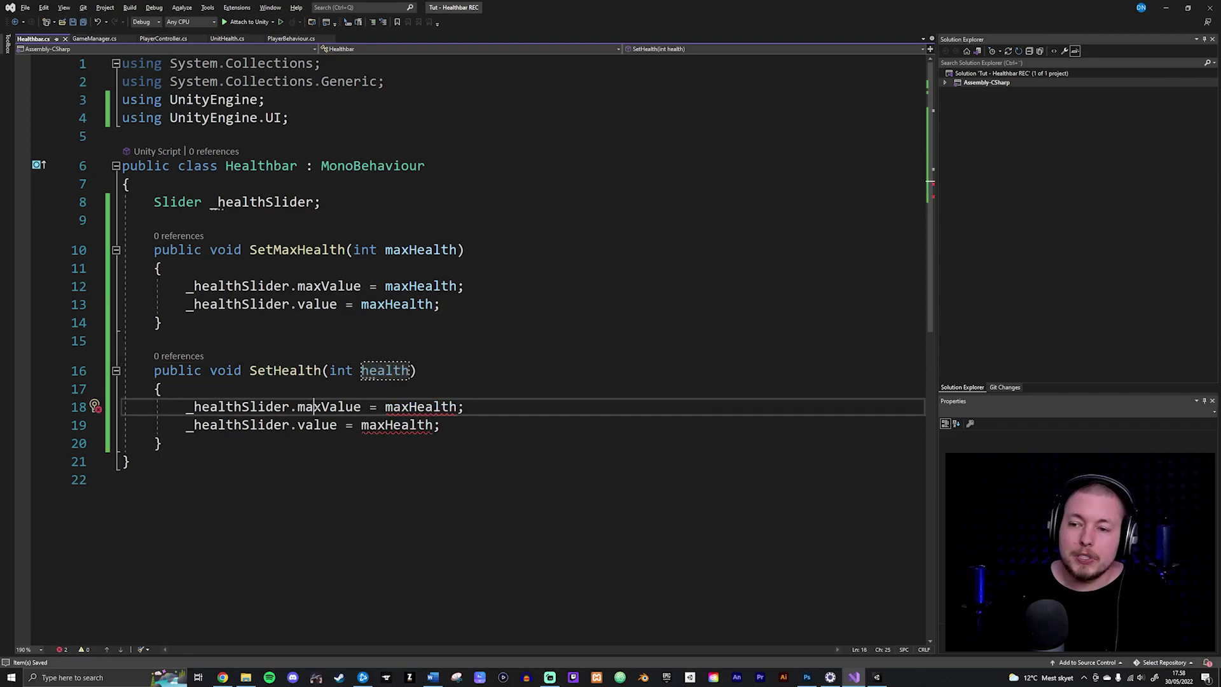
- In SetHealth, remove the maxValue line, assign health to _healthSlider.value, and switch to Unity
{"action": "triple_click", "coordinate": [318, 407]}
{"action": "key", "text": "Delete"}
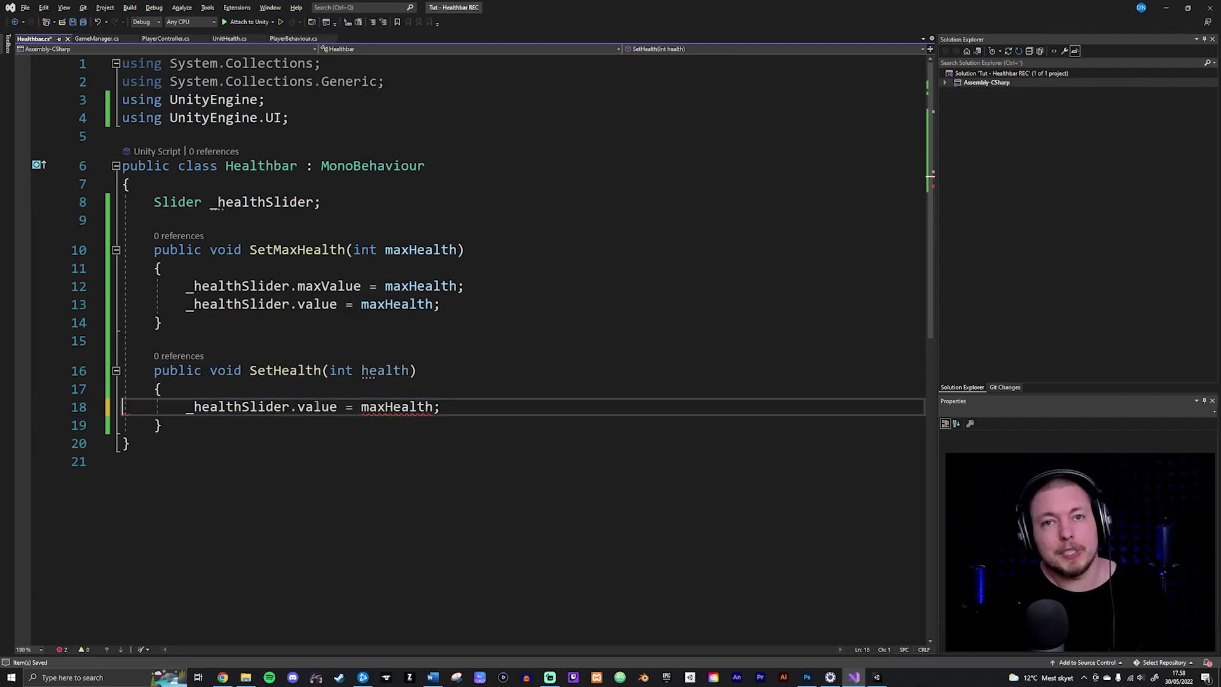
{"action": "key", "text": "ctrl+s"}
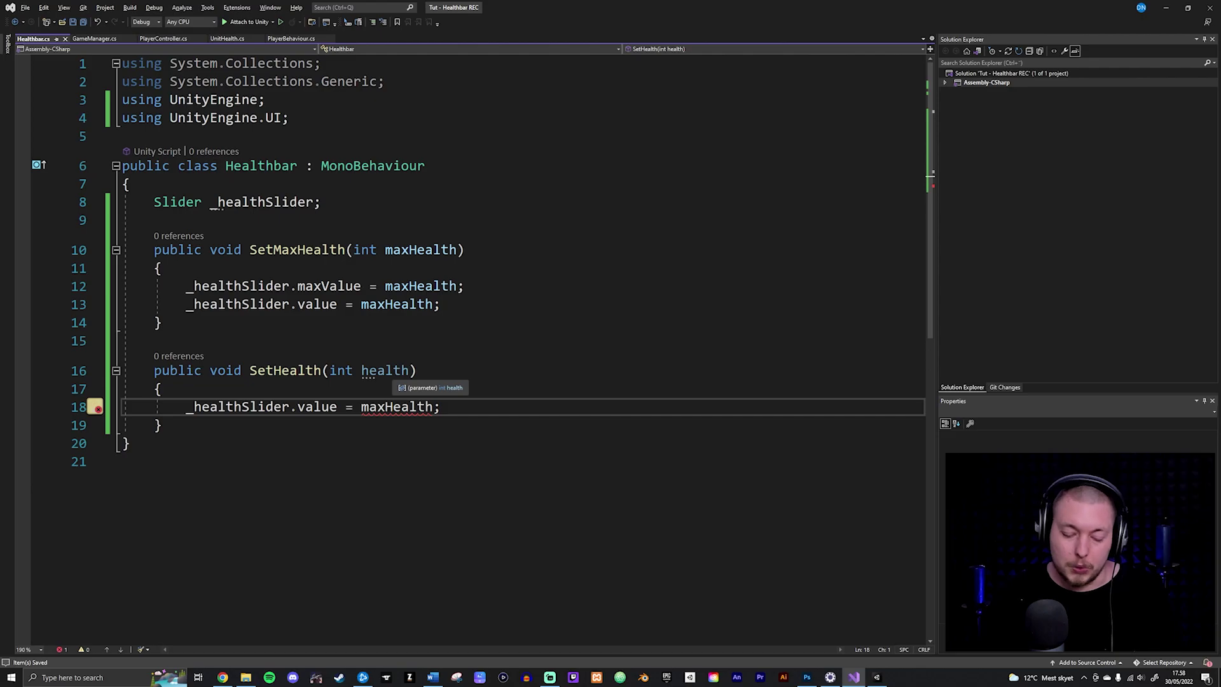
{"action": "double_click", "coordinate": [389, 371]}
{"action": "double_click", "coordinate": [396, 407]}
{"action": "key", "text": "ctrl+v"}
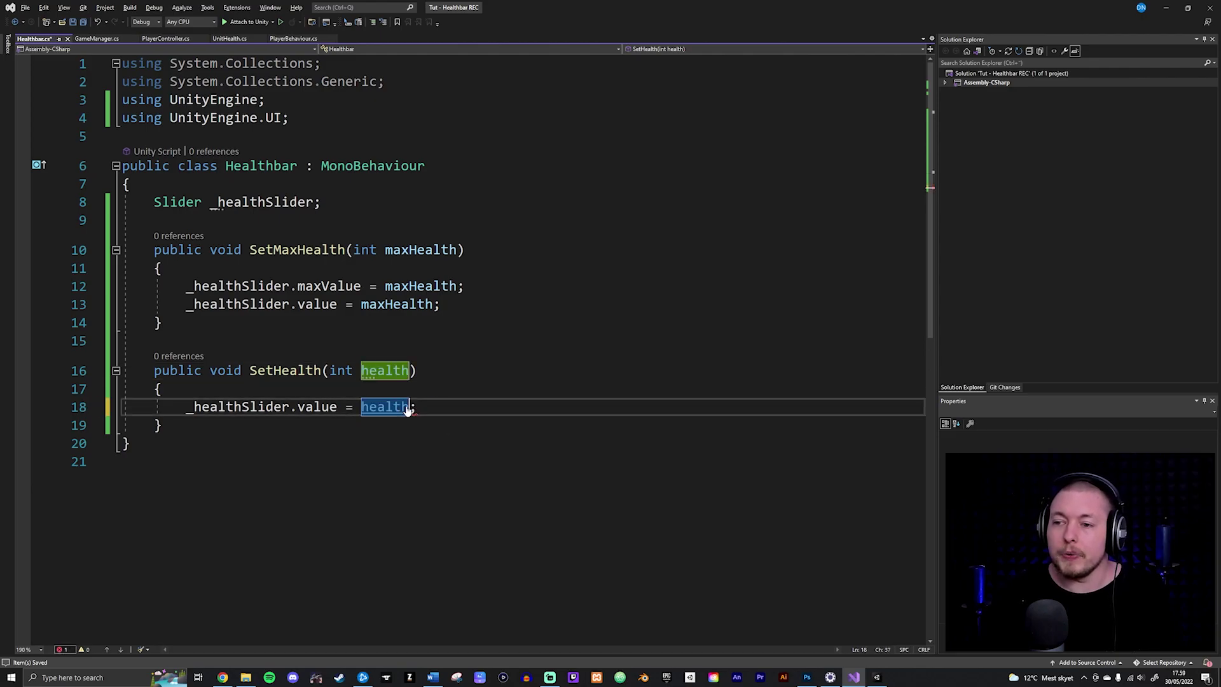
{"action": "key", "text": "End"}
{"action": "key", "text": "alt+Tab"}
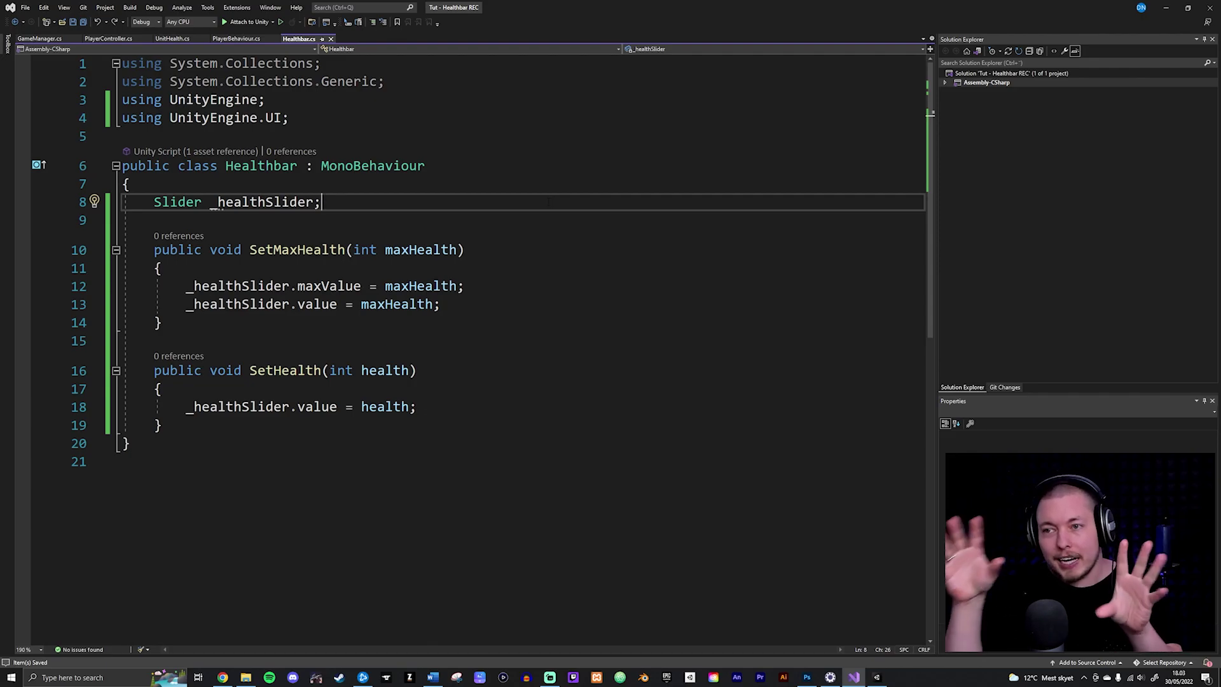
- Insert a private void Start method below the _healthSlider field in the Healthbar script
{"action": "key", "text": "Return"}
{"action": "key", "text": "Return"}
{"action": "type", "text": "start"}
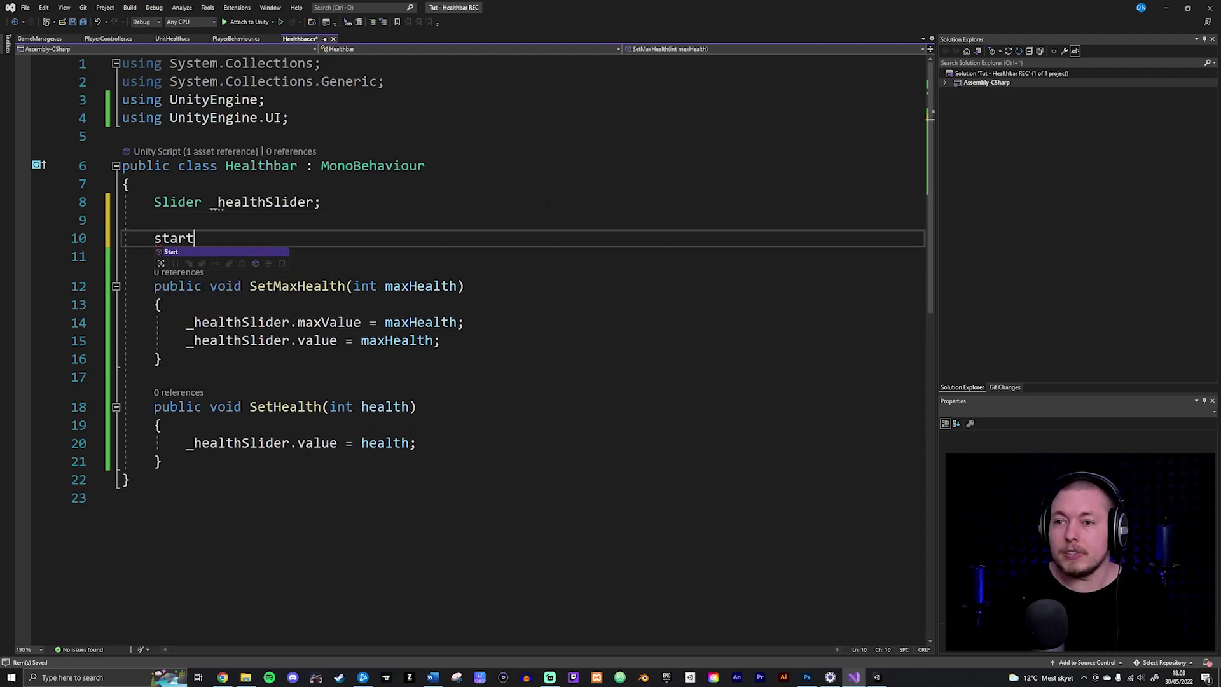
{"action": "key", "text": "Tab"}
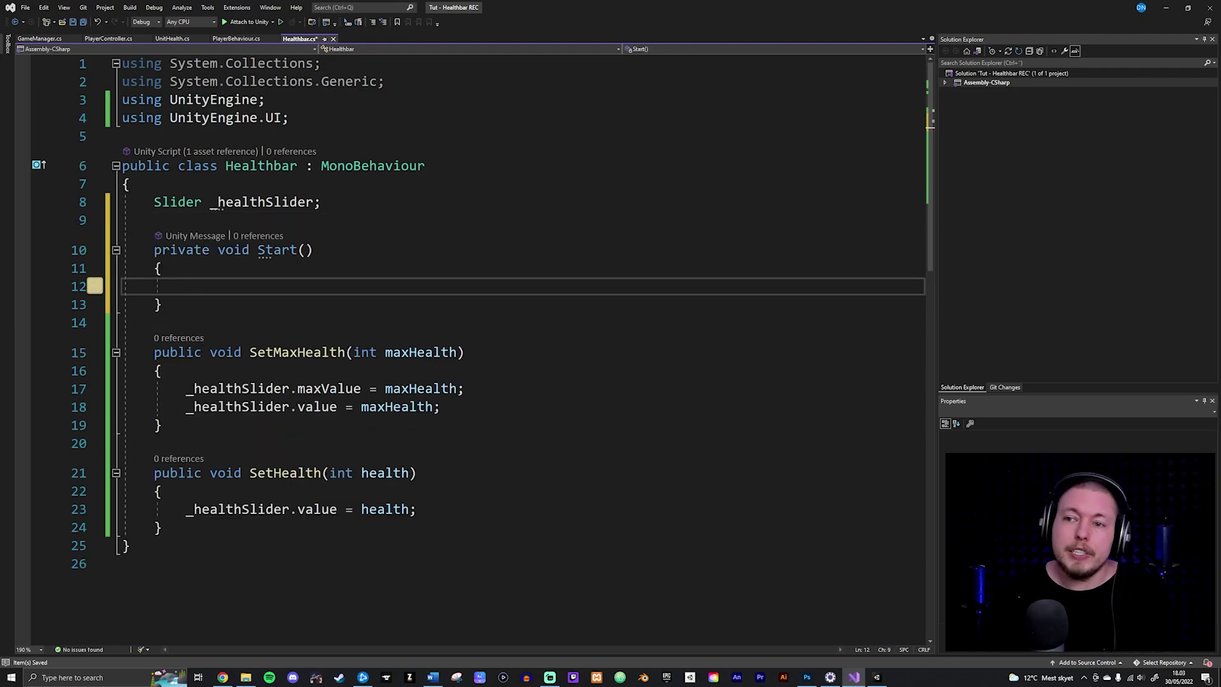
- In Start, assign GetComponent<Slider>() to _healthSlider and save the script
{"action": "double_click", "coordinate": [264, 203]}
{"action": "key", "text": "ctrl+c"}
{"action": "left_click", "coordinate": [186, 286]}
{"action": "key", "text": "ctrl+v"}
{"action": "type", "text": "= Get"}
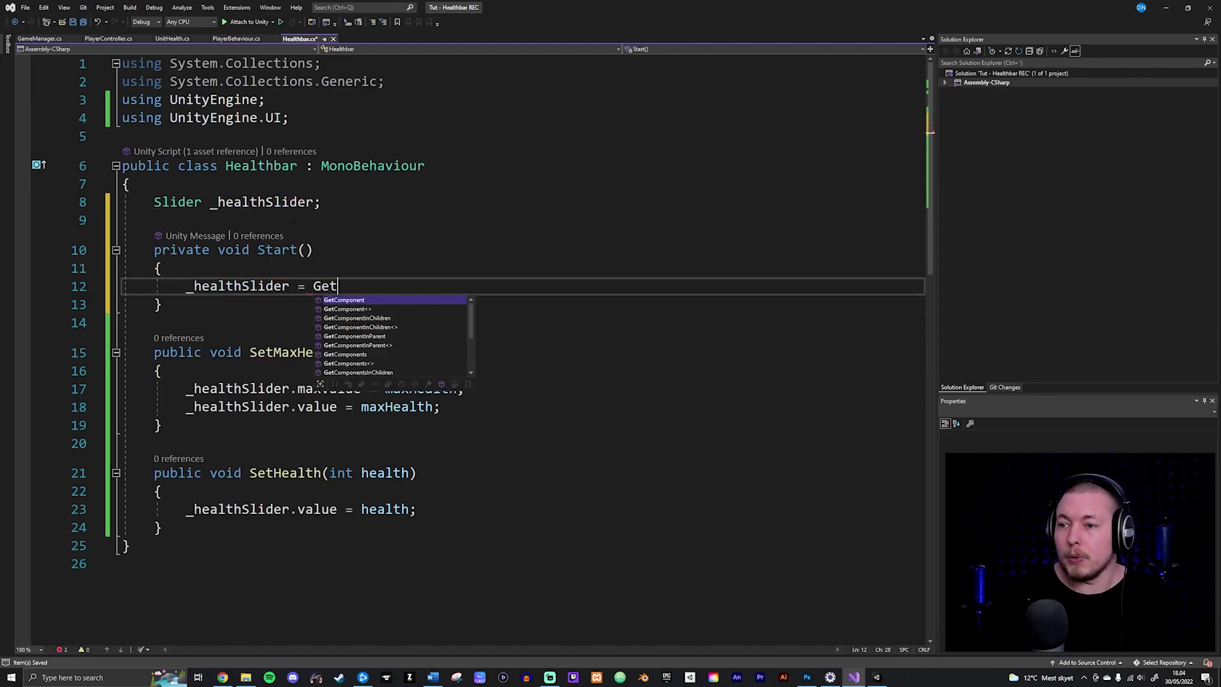
{"action": "key", "text": "Tab"}
{"action": "type", "text": "Slider"}
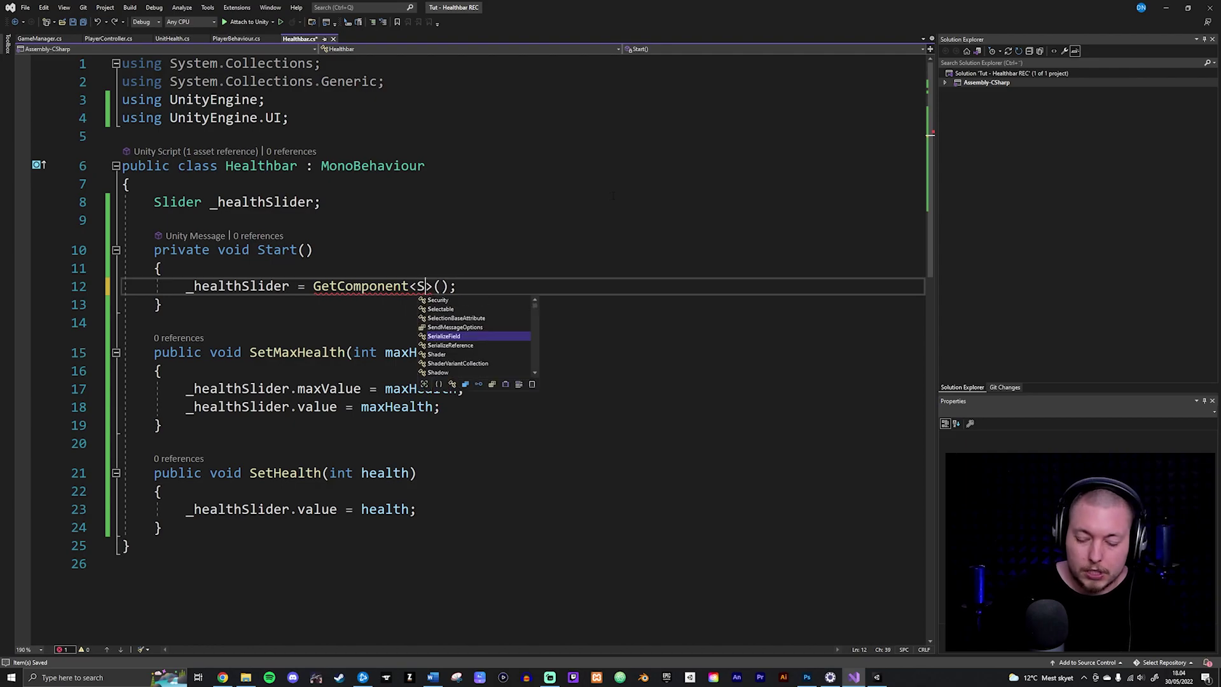
{"action": "key", "text": "ctrl+s"}
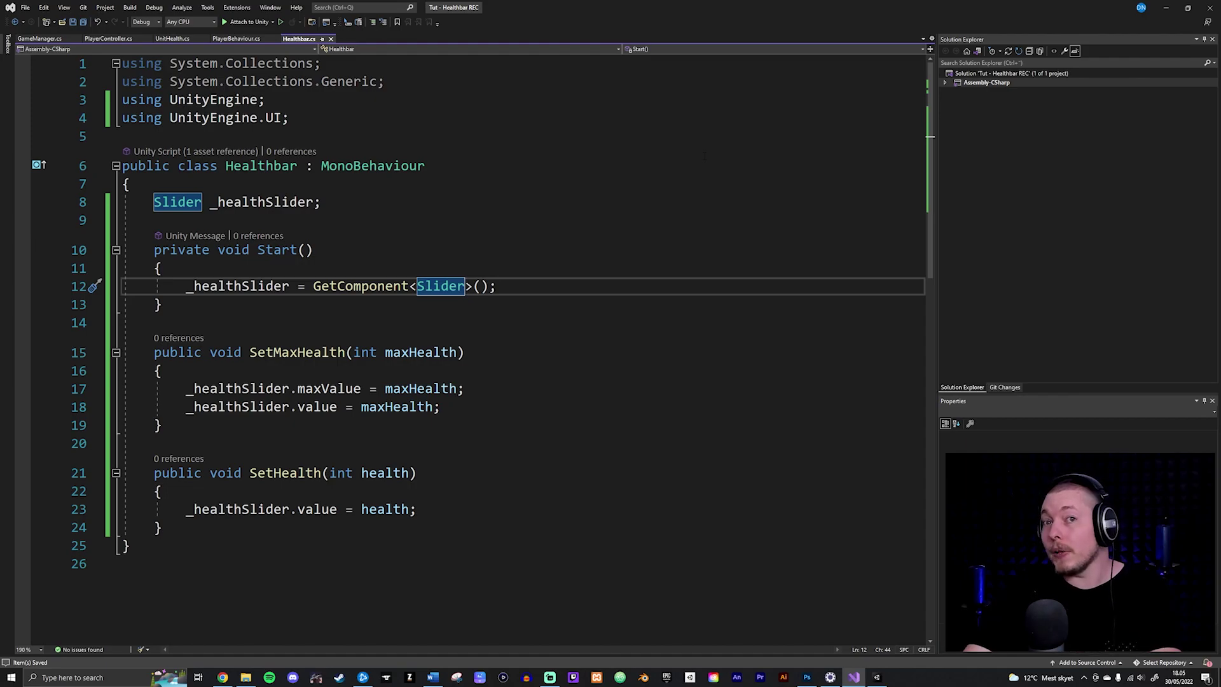
- Review in PlayerBehaviour.cs how the Space and LeftShift checks in Update call the PlayerTakeDmg and PlayerHeal methods
{"action": "left_click", "coordinate": [250, 39]}
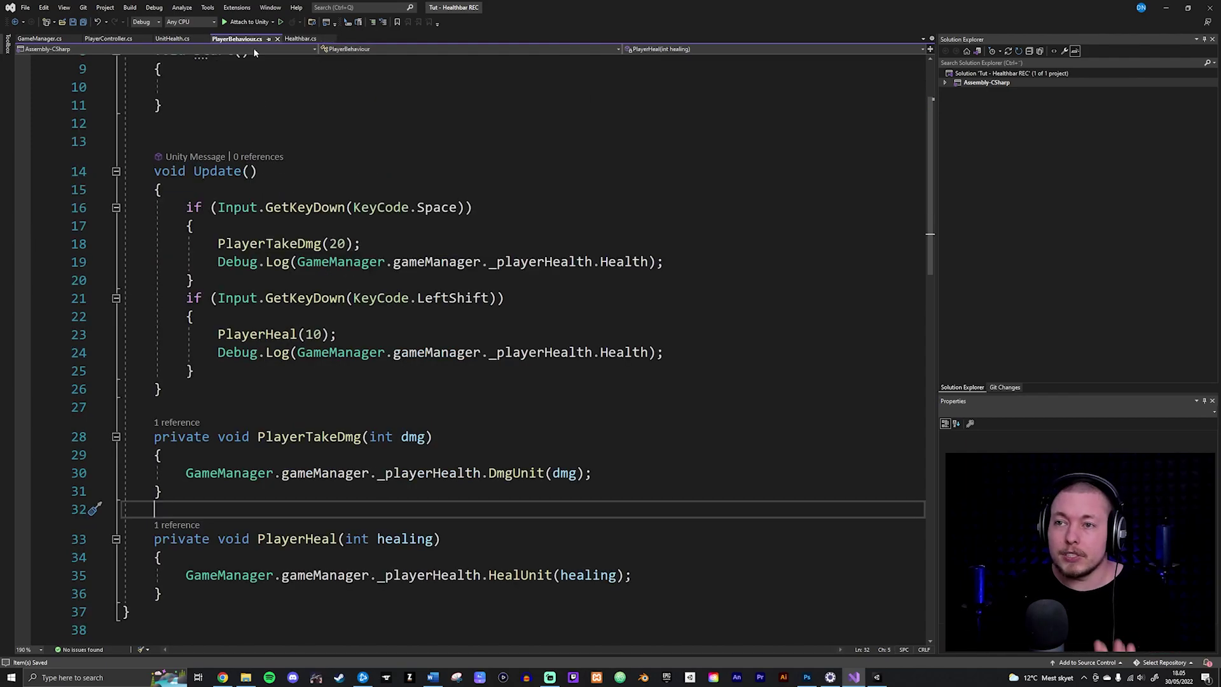
{"action": "scroll", "coordinate": [382, 191], "scroll_direction": "up", "scroll_amount": 3}
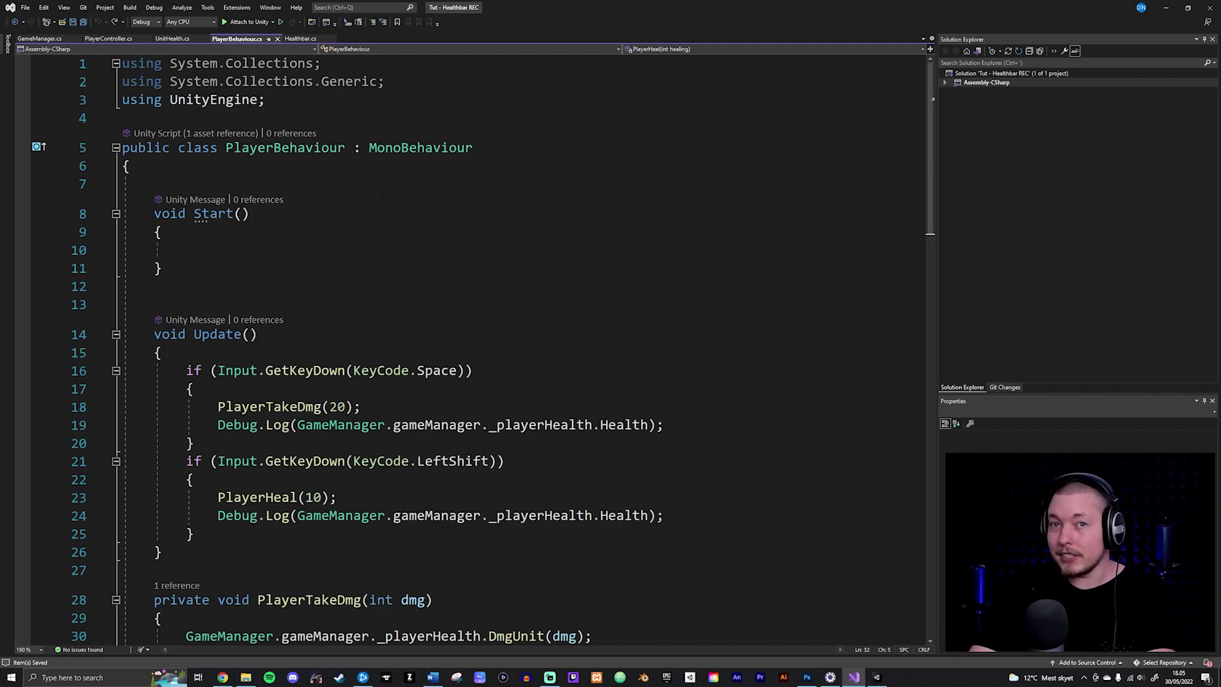
{"action": "scroll", "coordinate": [382, 197], "scroll_direction": "down", "scroll_amount": 4}
{"action": "left_click", "coordinate": [166, 437]}
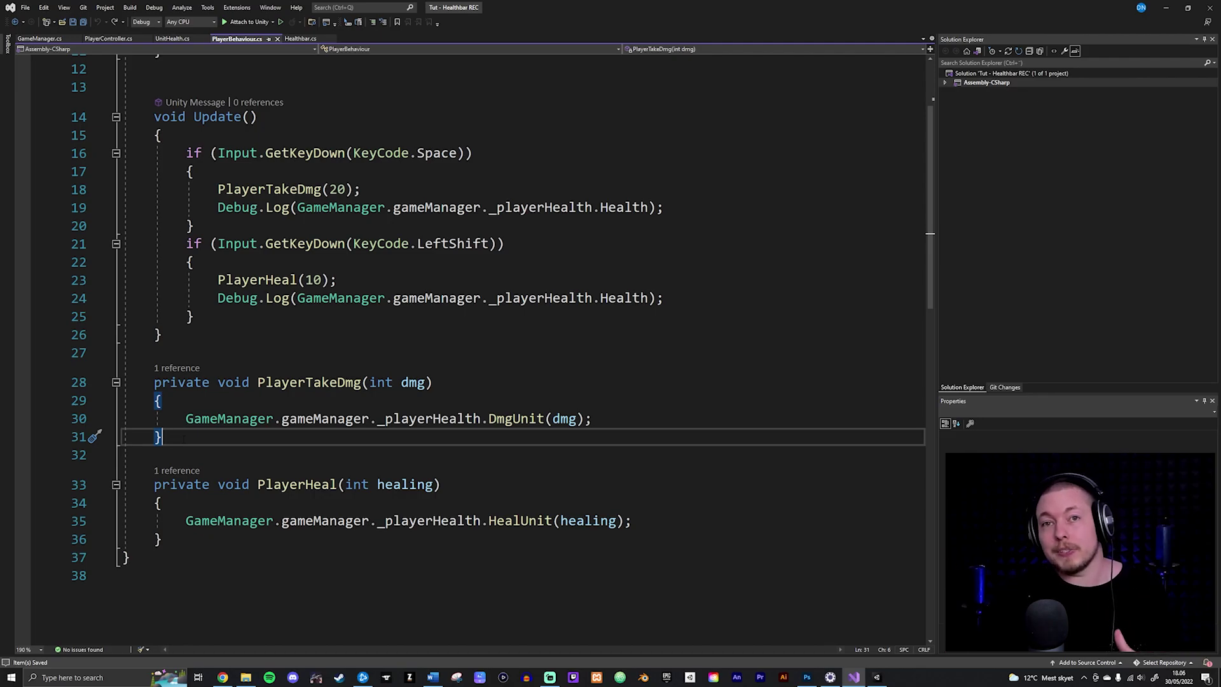
{"action": "left_click", "coordinate": [216, 316]}
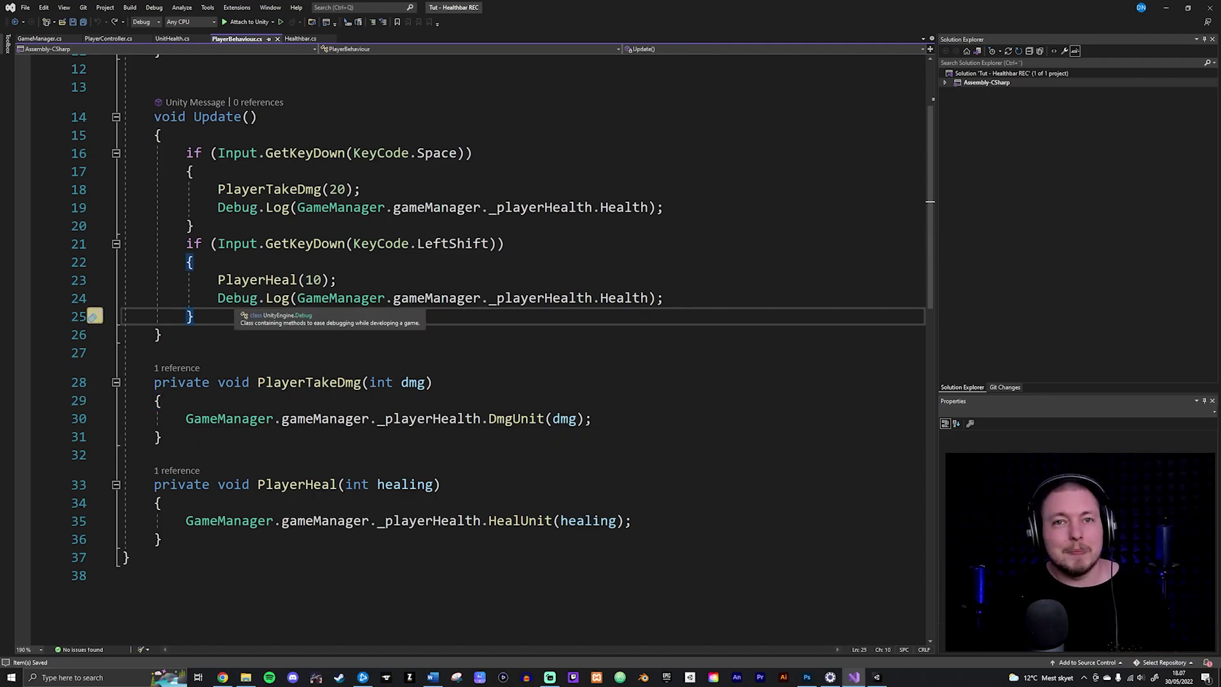
{"action": "left_click_drag", "start_coordinate": [186, 153], "coordinate": [195, 226]}
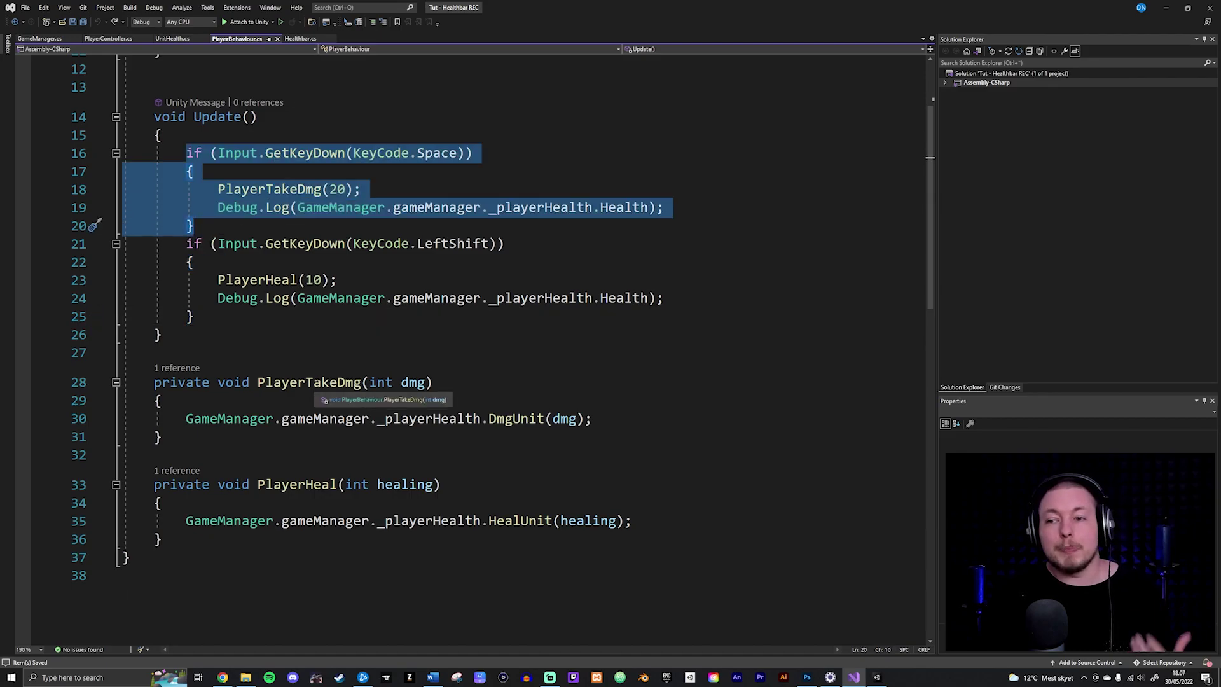
{"action": "double_click", "coordinate": [318, 383]}
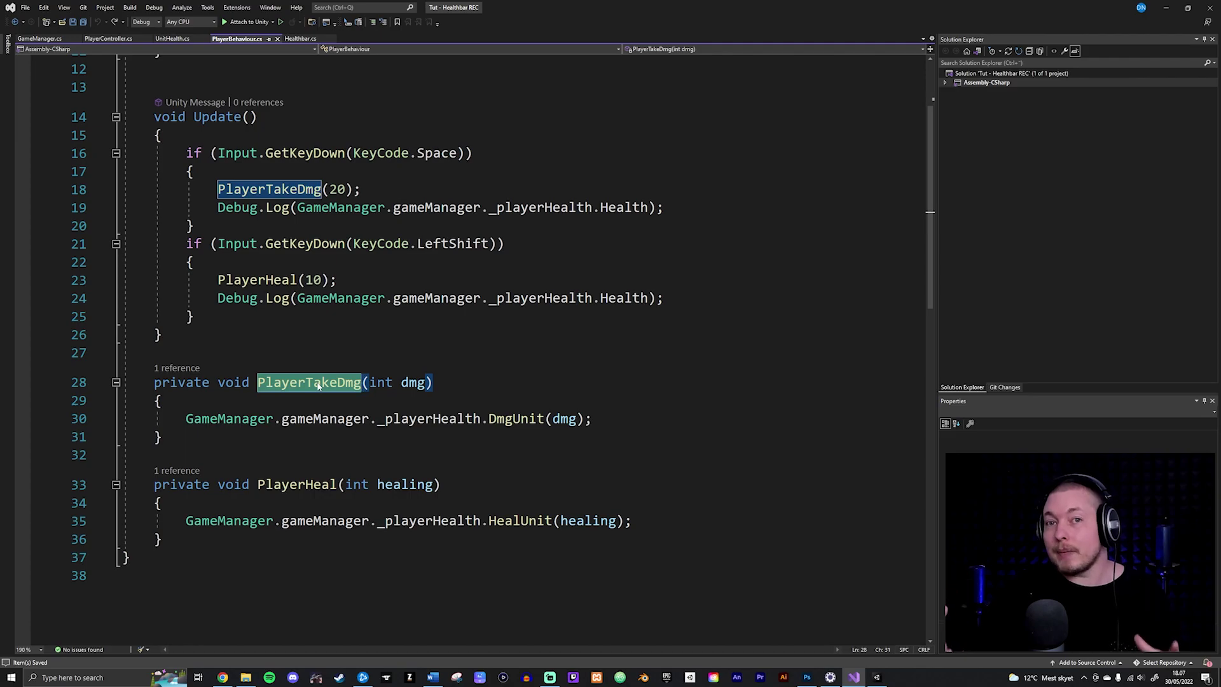
{"action": "left_click_drag", "start_coordinate": [186, 243], "coordinate": [193, 316]}
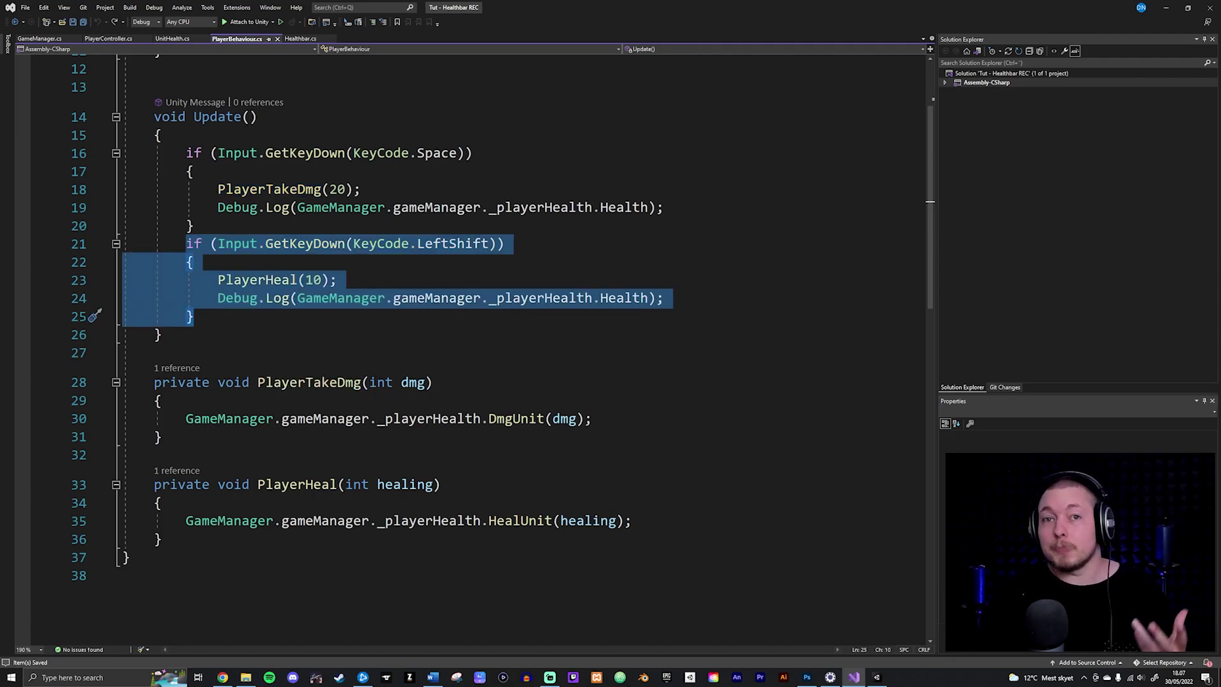
{"action": "double_click", "coordinate": [293, 487]}
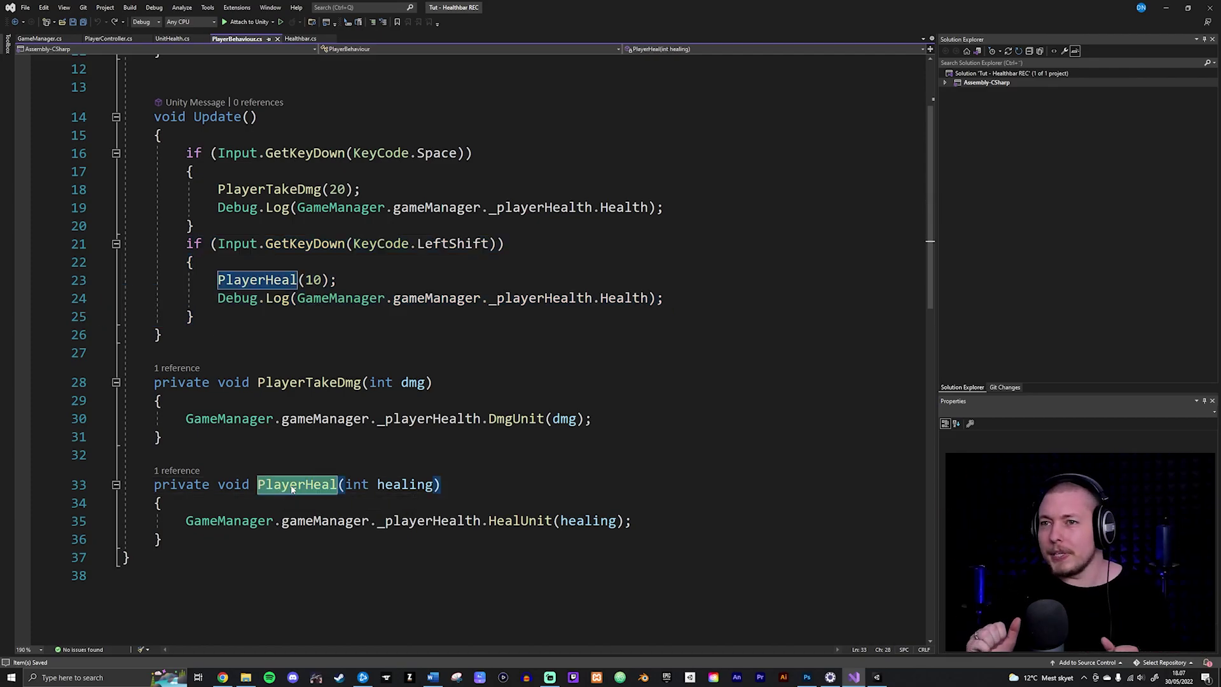
{"action": "left_click", "coordinate": [363, 315]}
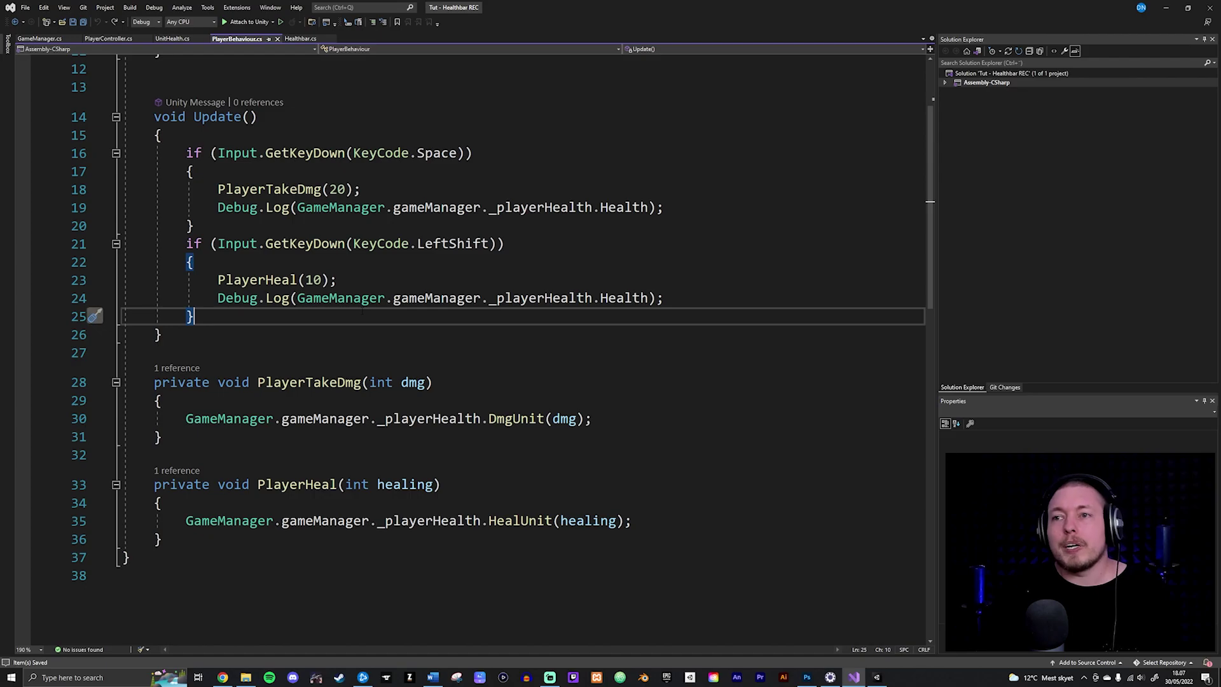
- Declare a Healthbar field named _healthbar at the top of the PlayerBehaviour class
{"action": "scroll", "coordinate": [363, 312], "scroll_direction": "up", "scroll_amount": 4}
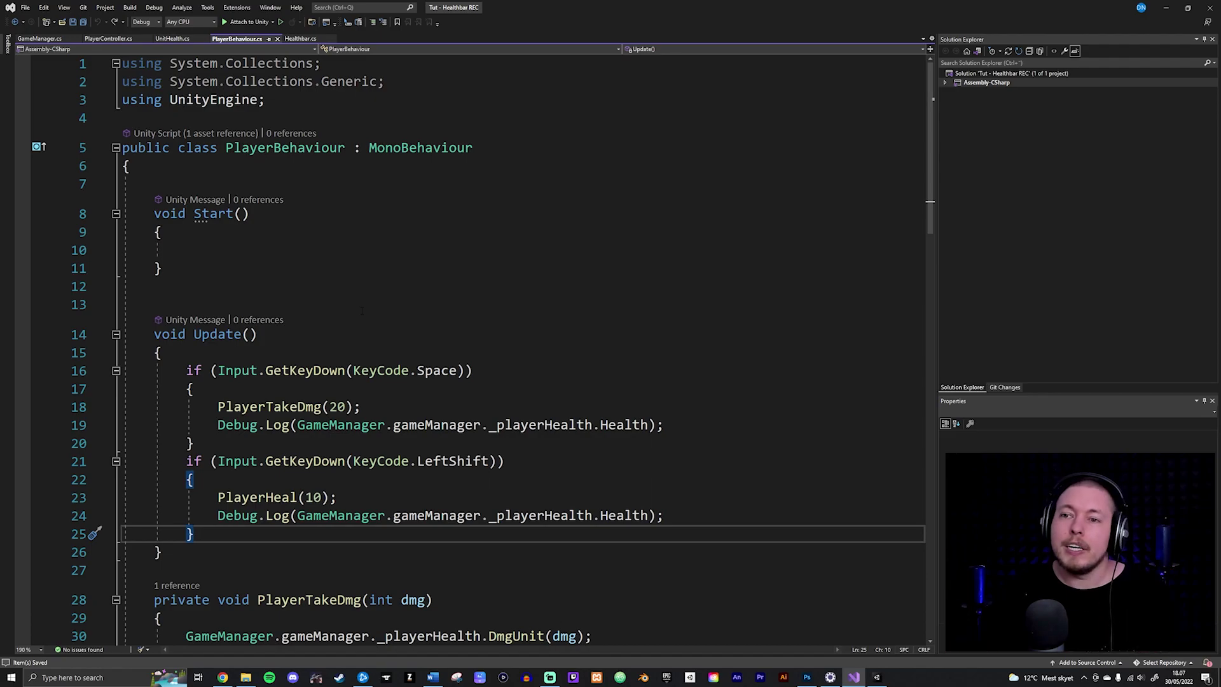
{"action": "left_click", "coordinate": [264, 164]}
{"action": "key", "text": "Return"}
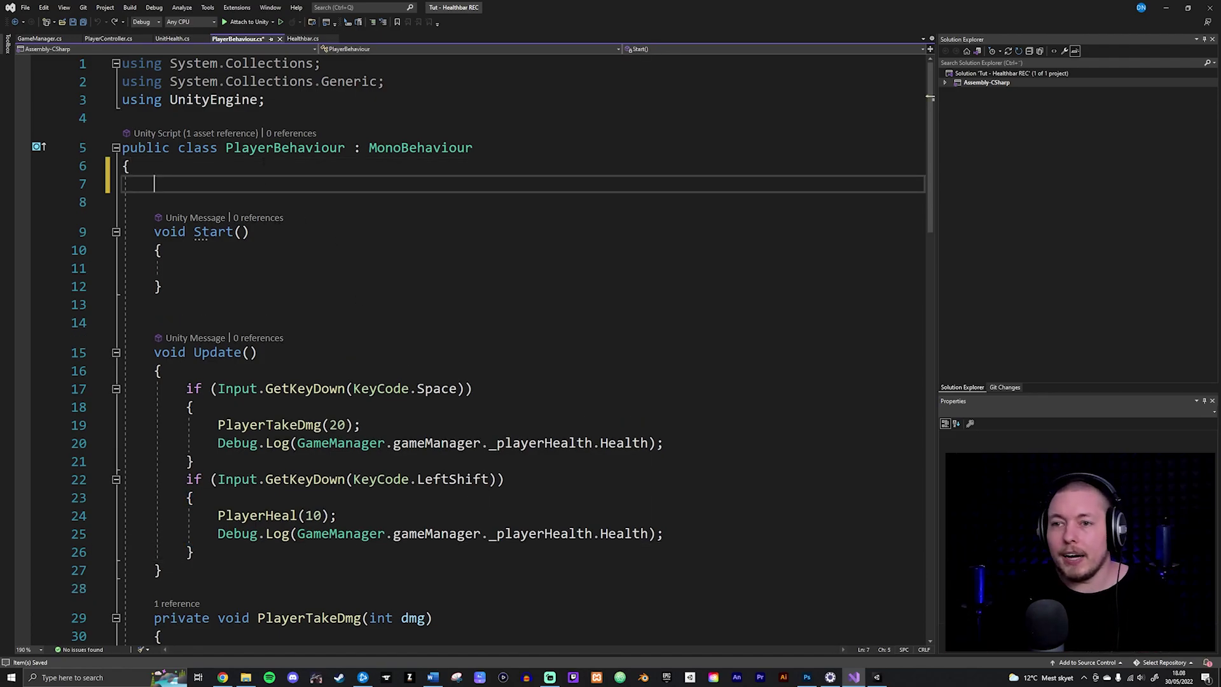
{"action": "type", "text": "Healthbar "}
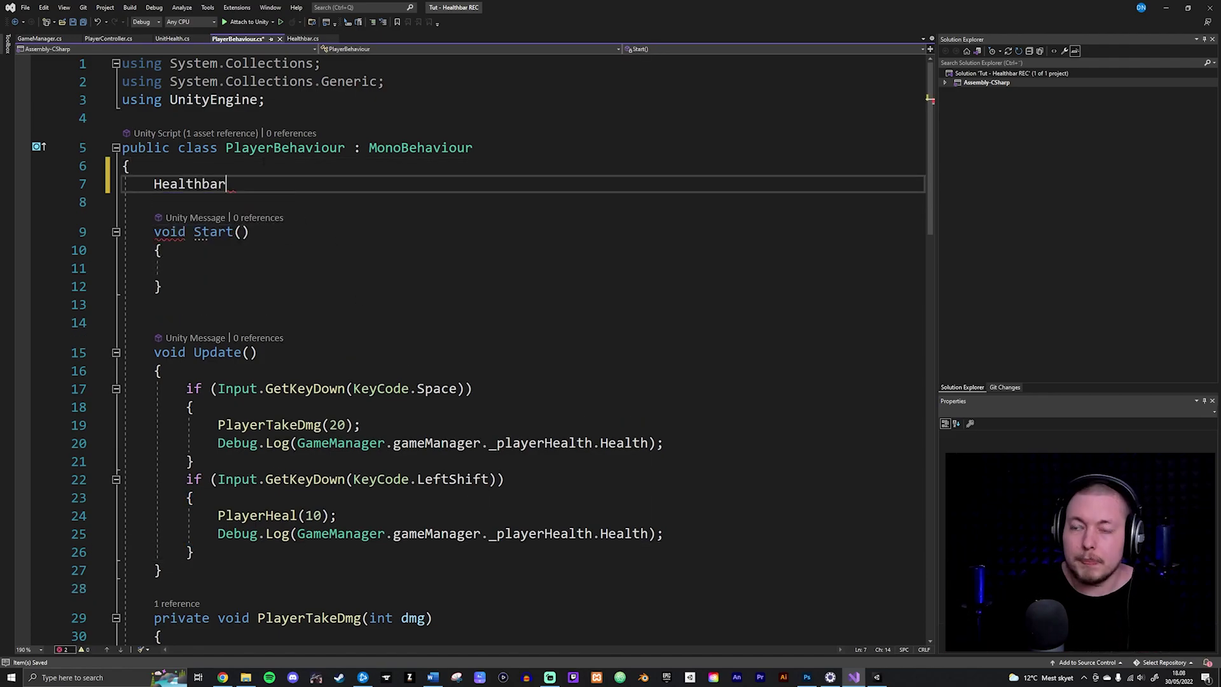
{"action": "type", "text": "_"}
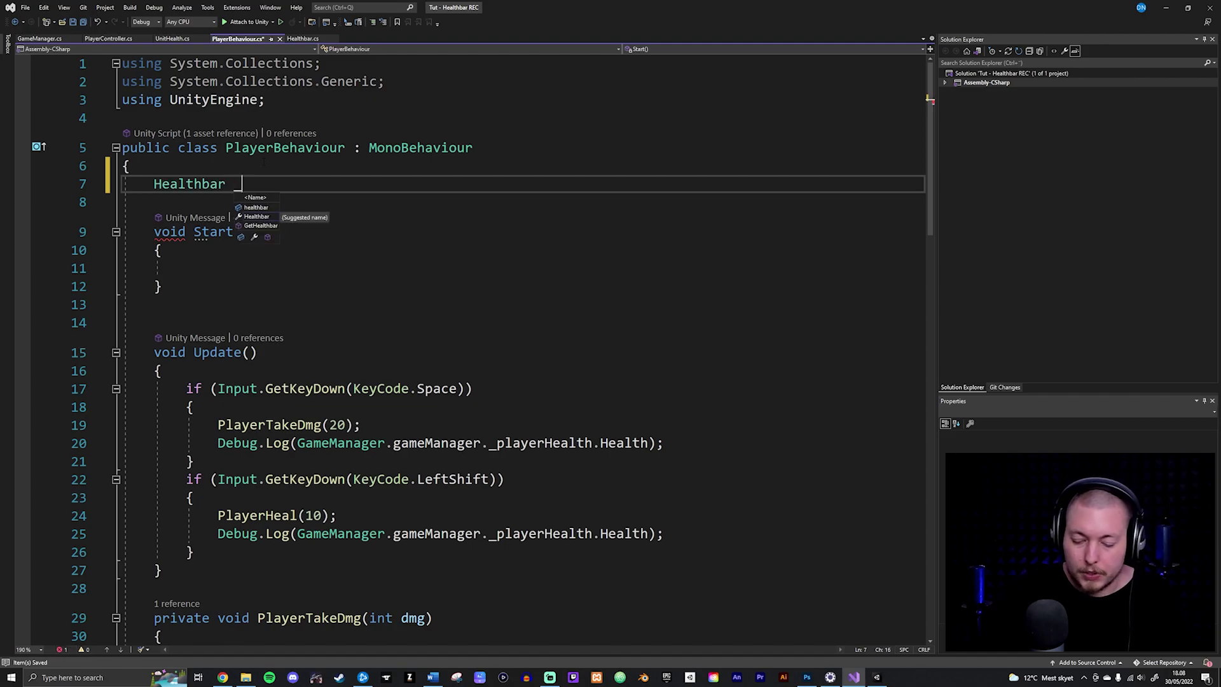
{"action": "type", "text": "healthbar"}
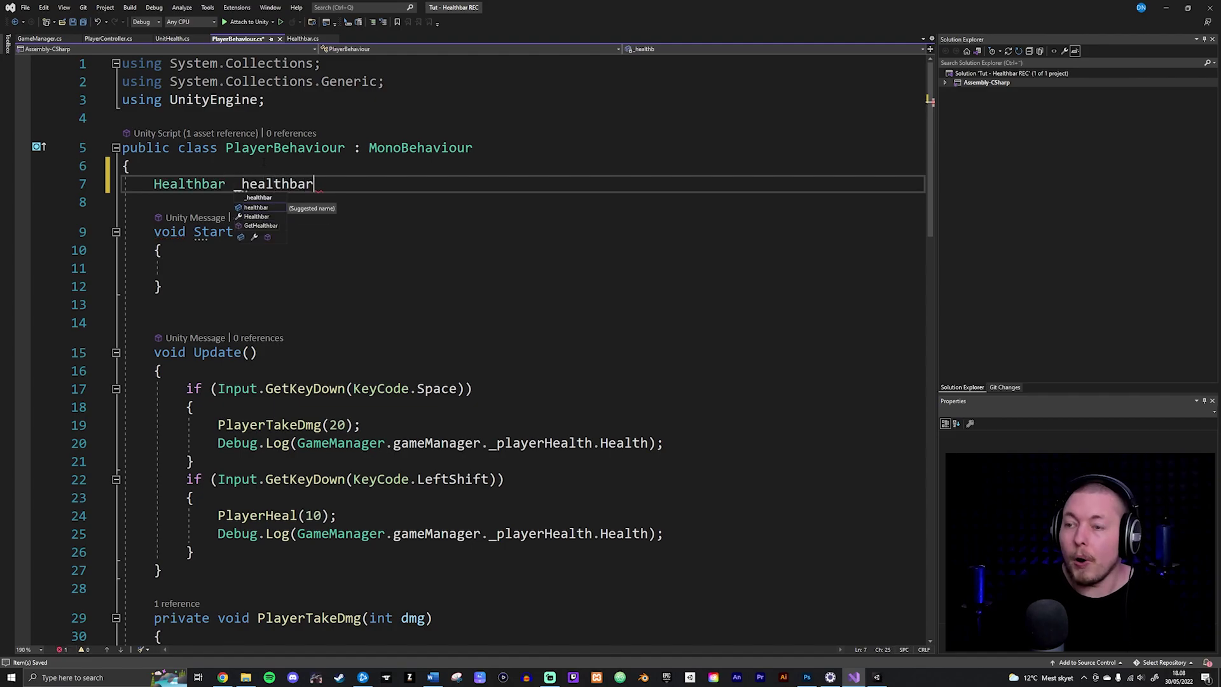
{"action": "type", "text": ";"}
- Add the [SerializeField] attribute in front of the _healthbar field declaration and save the script
{"action": "left_click", "coordinate": [154, 183]}
{"action": "type", "text": "[]"}
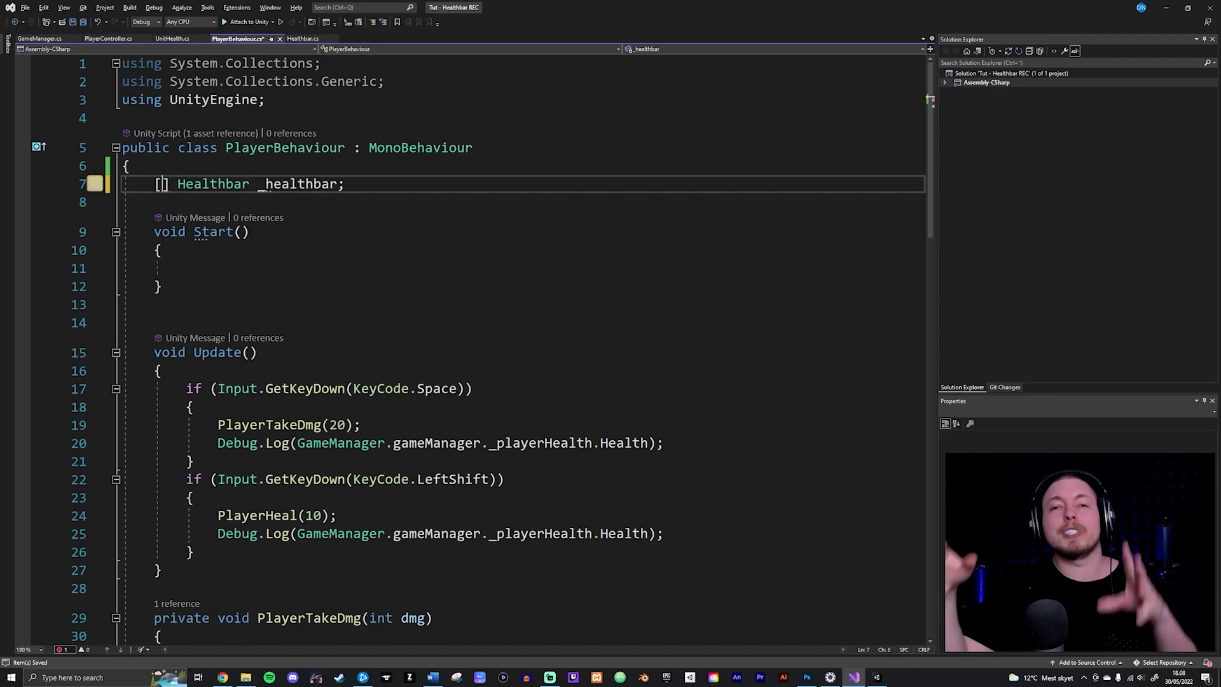
{"action": "type", "text": "Ser"}
{"action": "key", "text": "Tab"}
- In PlayerTakeDmg, add a _healthbar.SetHealth() call on a new line below the DmgUnit call
{"action": "double_click", "coordinate": [414, 183]}
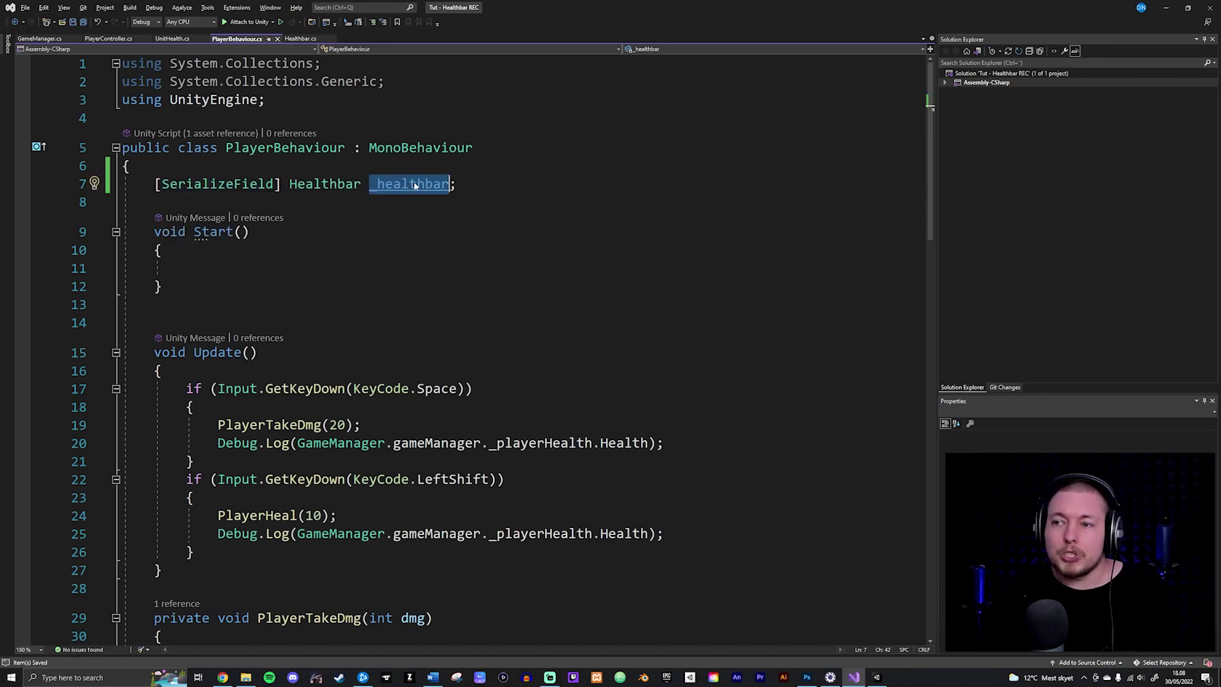
{"action": "scroll", "coordinate": [395, 250], "scroll_direction": "down", "scroll_amount": 5}
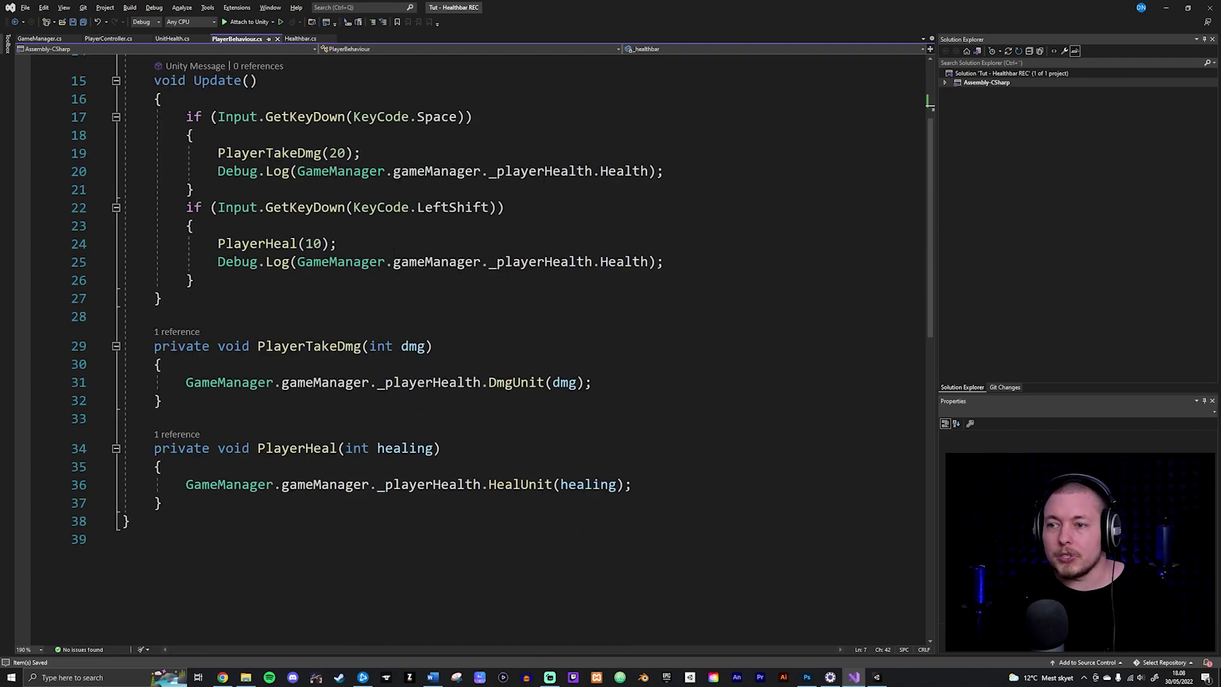
{"action": "left_click", "coordinate": [631, 327]}
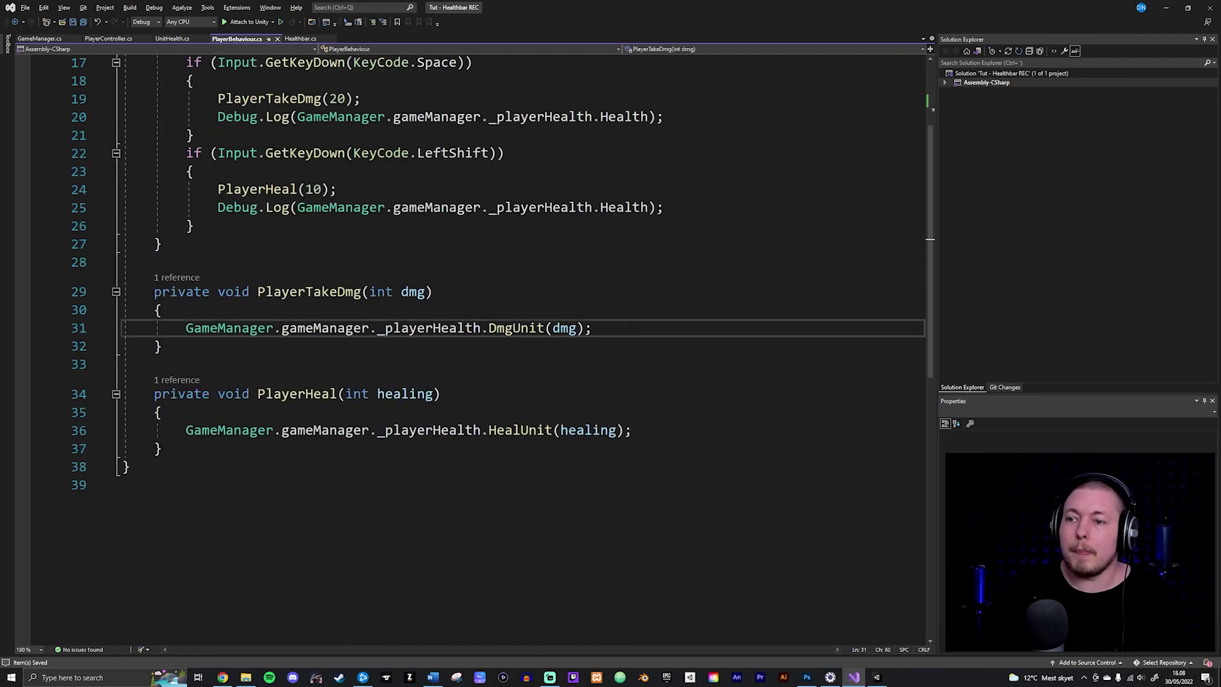
{"action": "key", "text": "Return"}
{"action": "key", "text": "ctrl+v"}
{"action": "type", "text": ".Set"}
{"action": "key", "text": "Tab"}
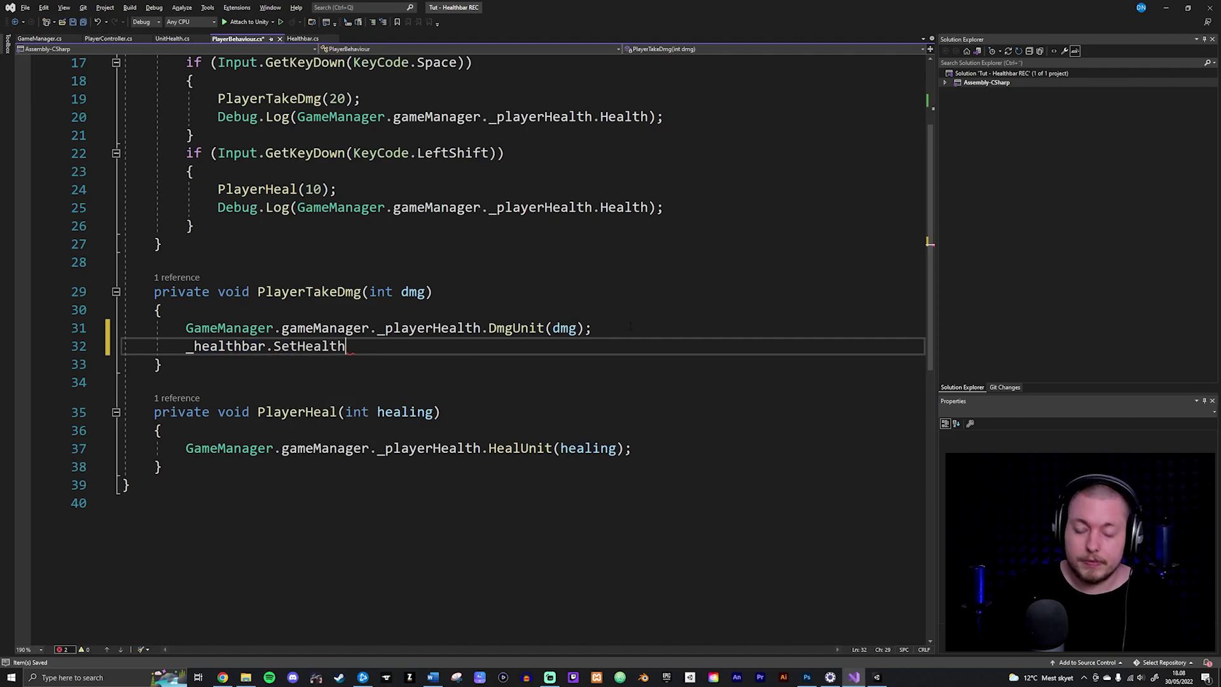
{"action": "type", "text": "();"}
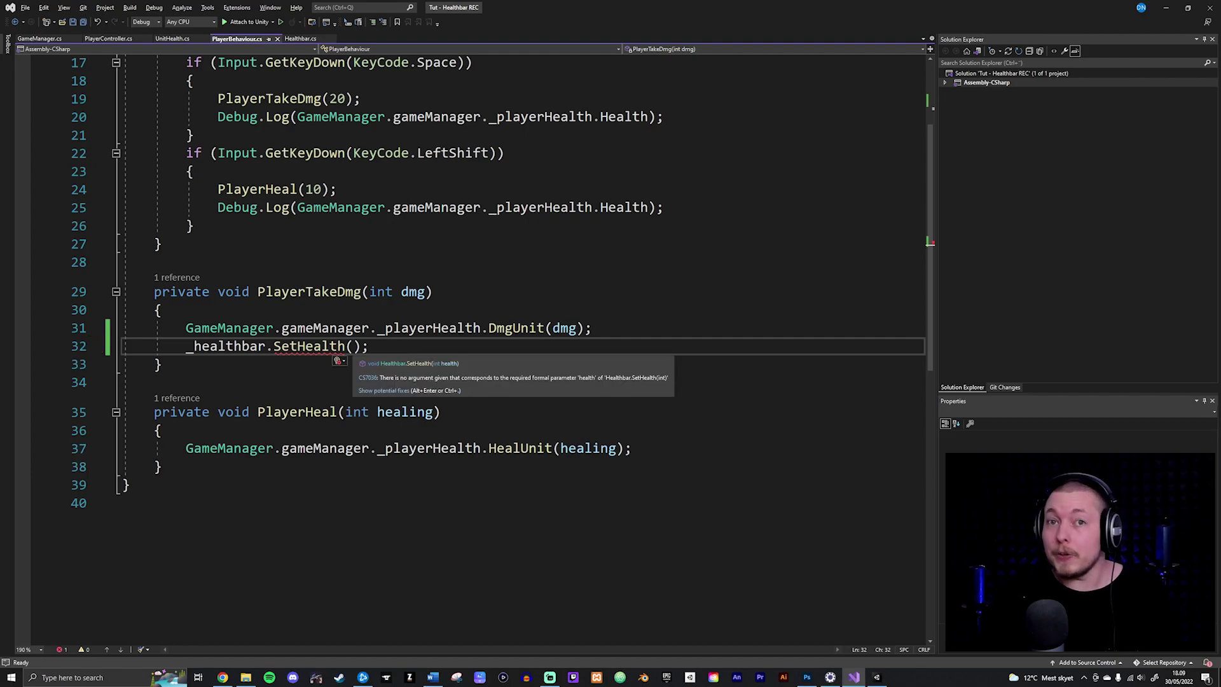
{"action": "key", "text": "Escape"}
- Pass GameManager.gameManager._playerHealth.Health, copied from the Debug.Log line, as the argument of SetHealth in PlayerTakeDmg and save
{"action": "left_click_drag", "start_coordinate": [185, 328], "coordinate": [385, 328]}
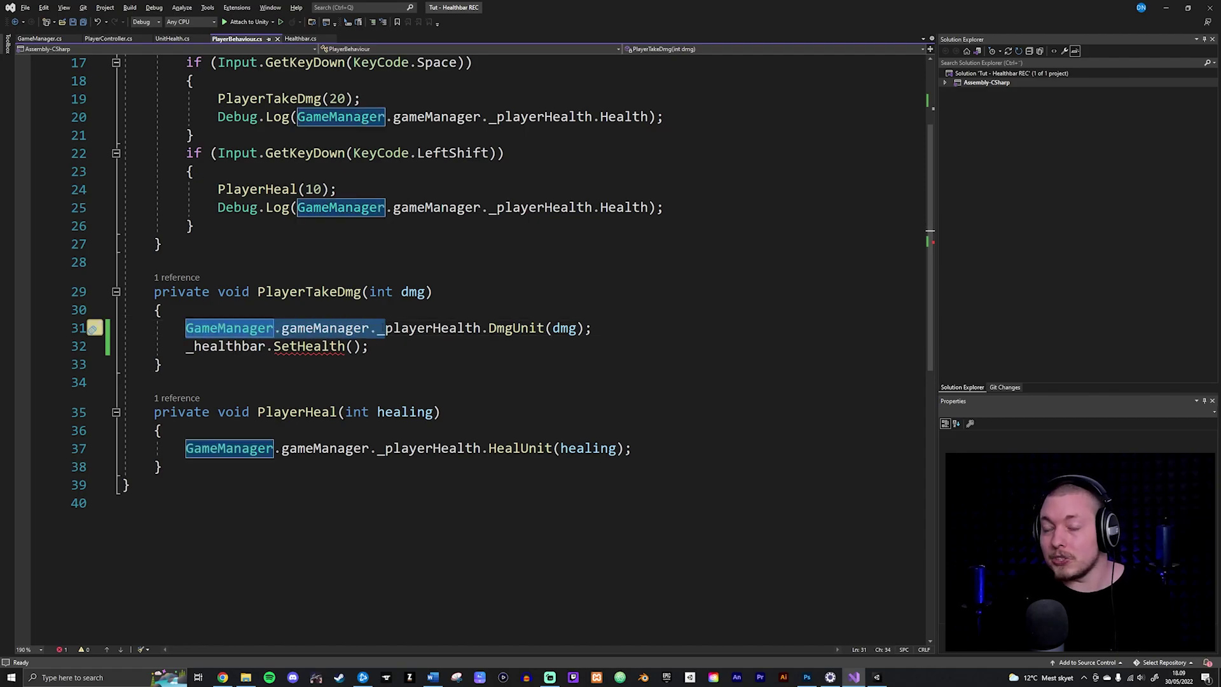
{"action": "key", "text": "shift+Left"}
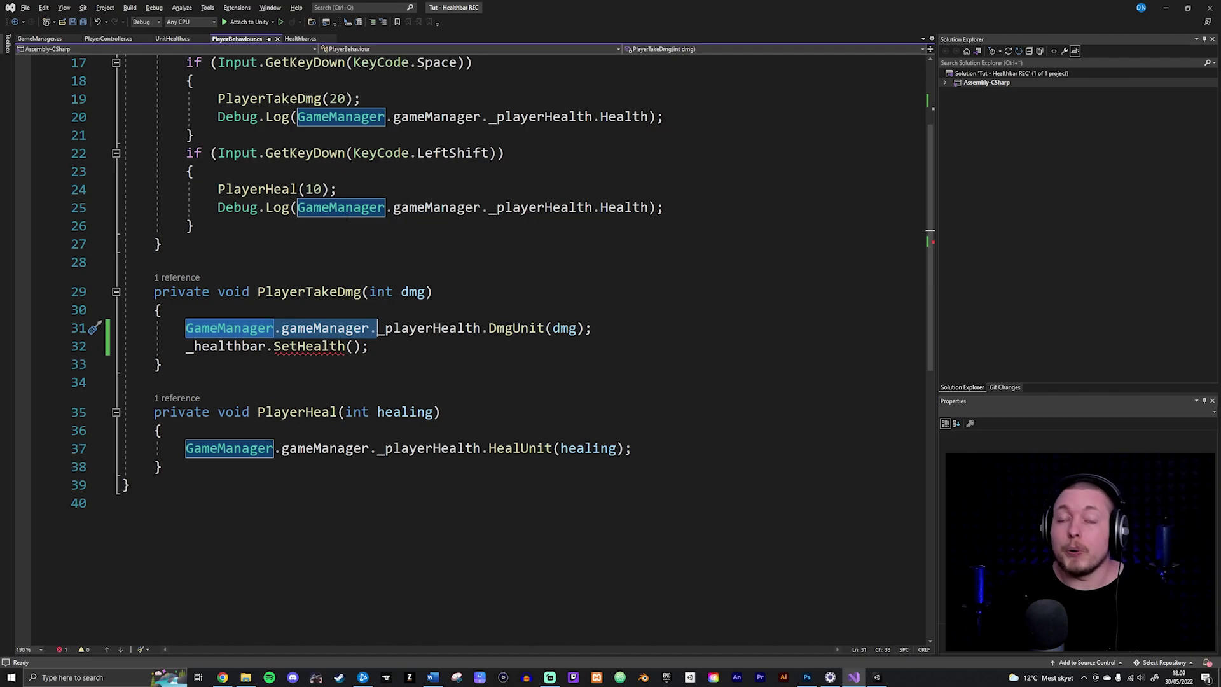
{"action": "left_click_drag", "start_coordinate": [297, 207], "coordinate": [649, 207]}
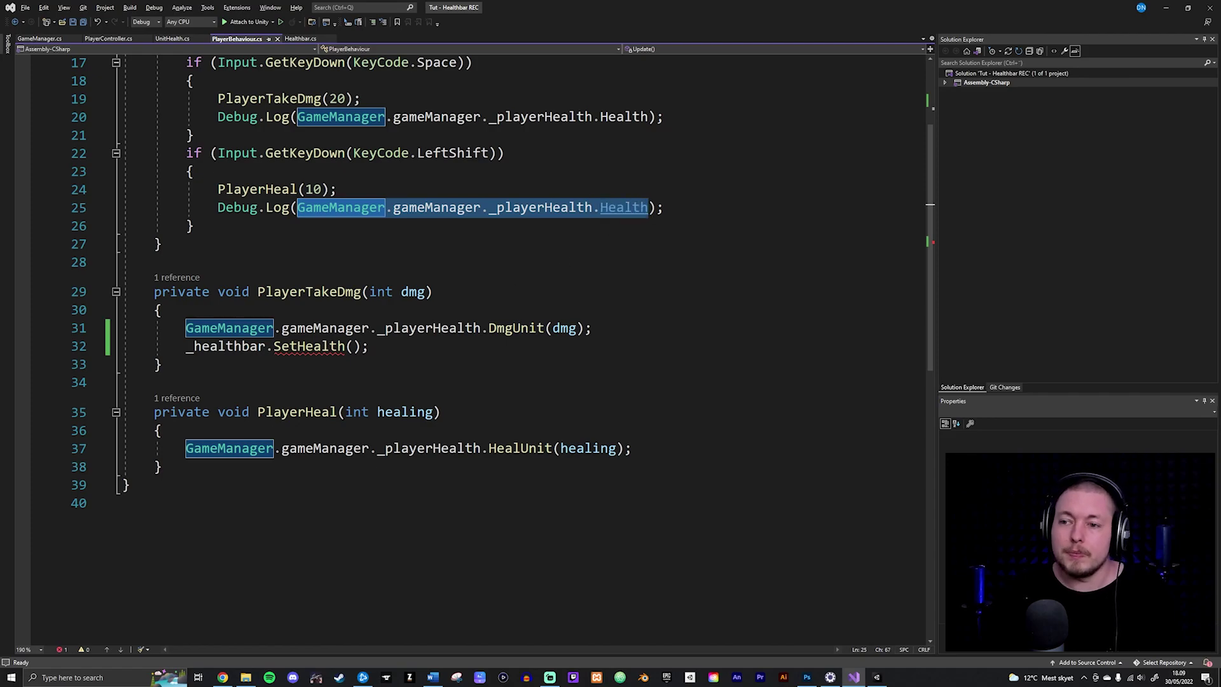
{"action": "key", "text": "ctrl+c"}
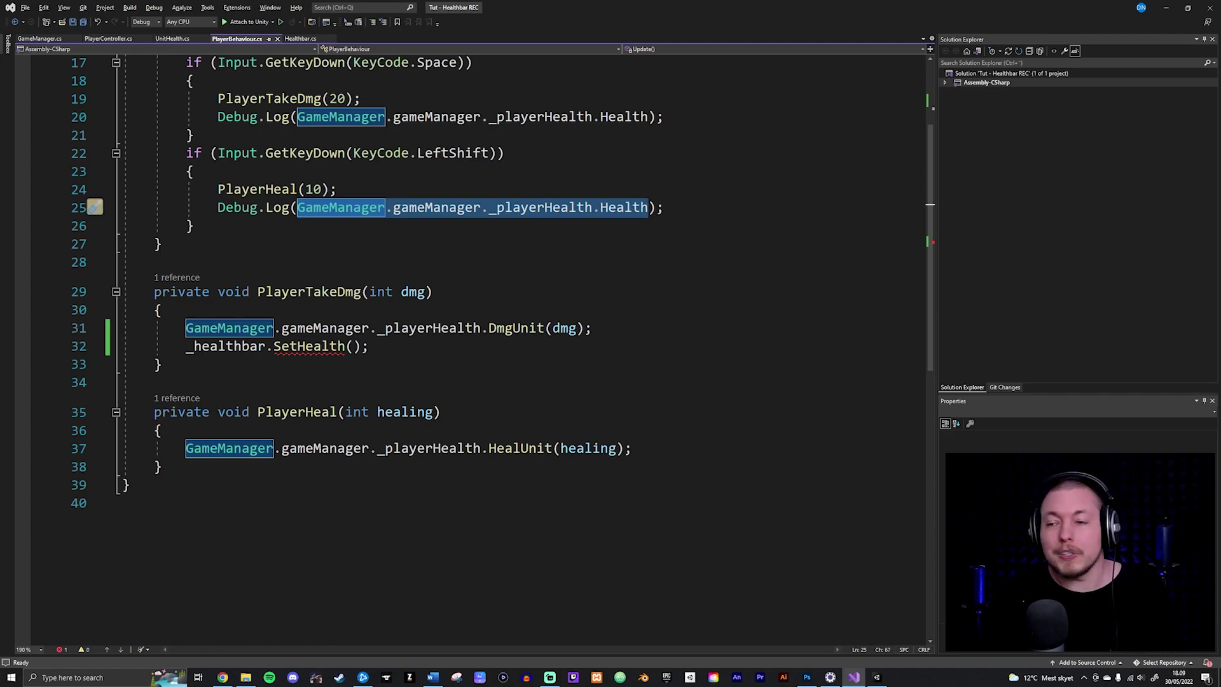
{"action": "left_click", "coordinate": [353, 346]}
{"action": "key", "text": "ctrl+v"}
{"action": "key", "text": "ctrl+s"}
- Copy the complete SetHealth line from PlayerTakeDmg to below the HealUnit call in PlayerHeal and save the script
{"action": "left_click_drag", "start_coordinate": [722, 346], "coordinate": [189, 347]}
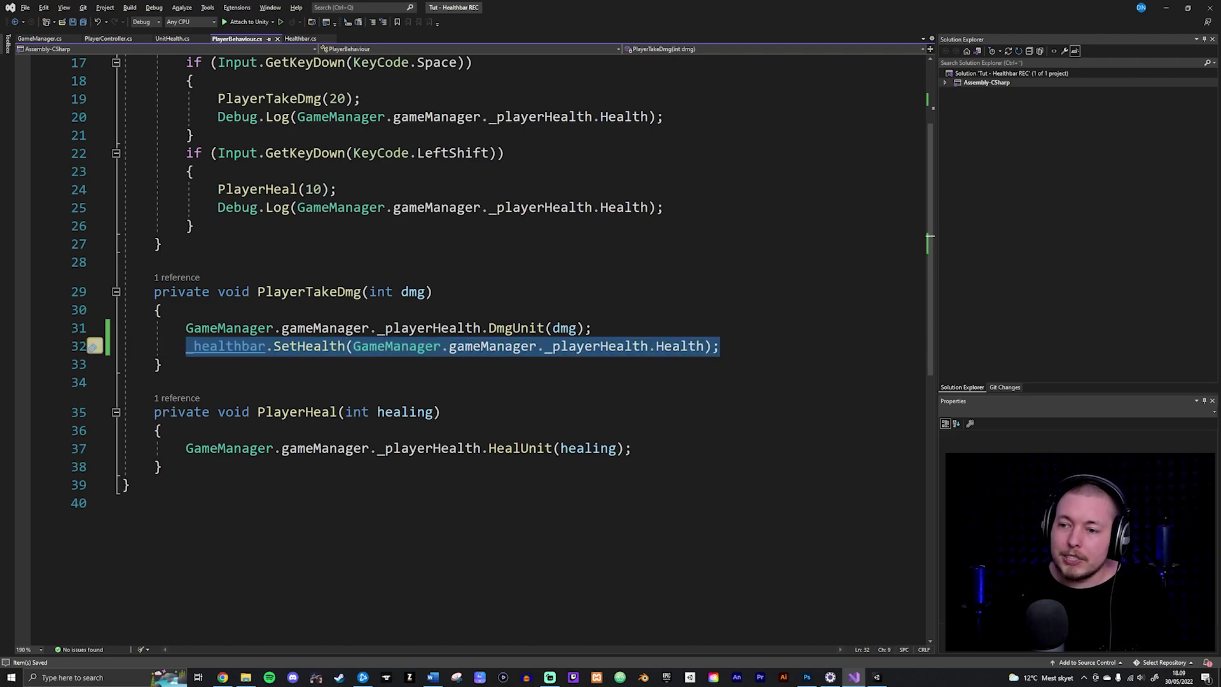
{"action": "left_click", "coordinate": [632, 449]}
{"action": "key", "text": "Return"}
{"action": "key", "text": "ctrl+v"}
{"action": "key", "text": "ctrl+s"}
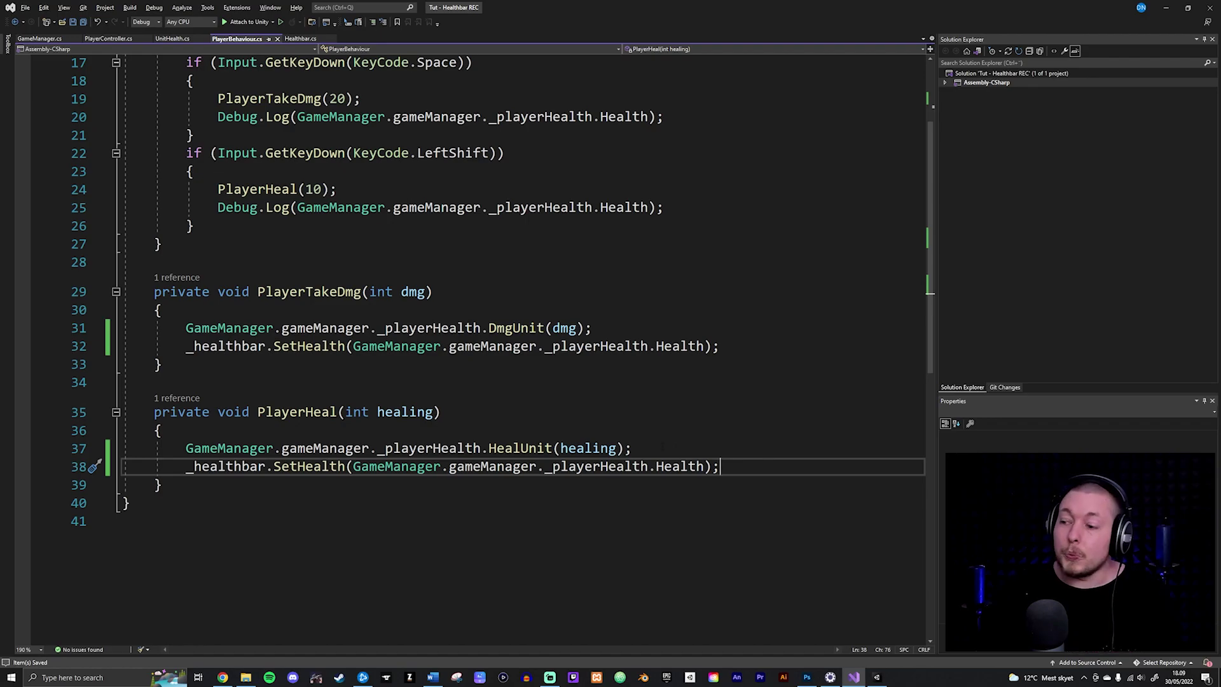
- Switch to Unity and assign the HB_Fill object to the Healthbar reference of the Player's PlayerBehaviour script
{"action": "key", "text": "alt+Tab"}
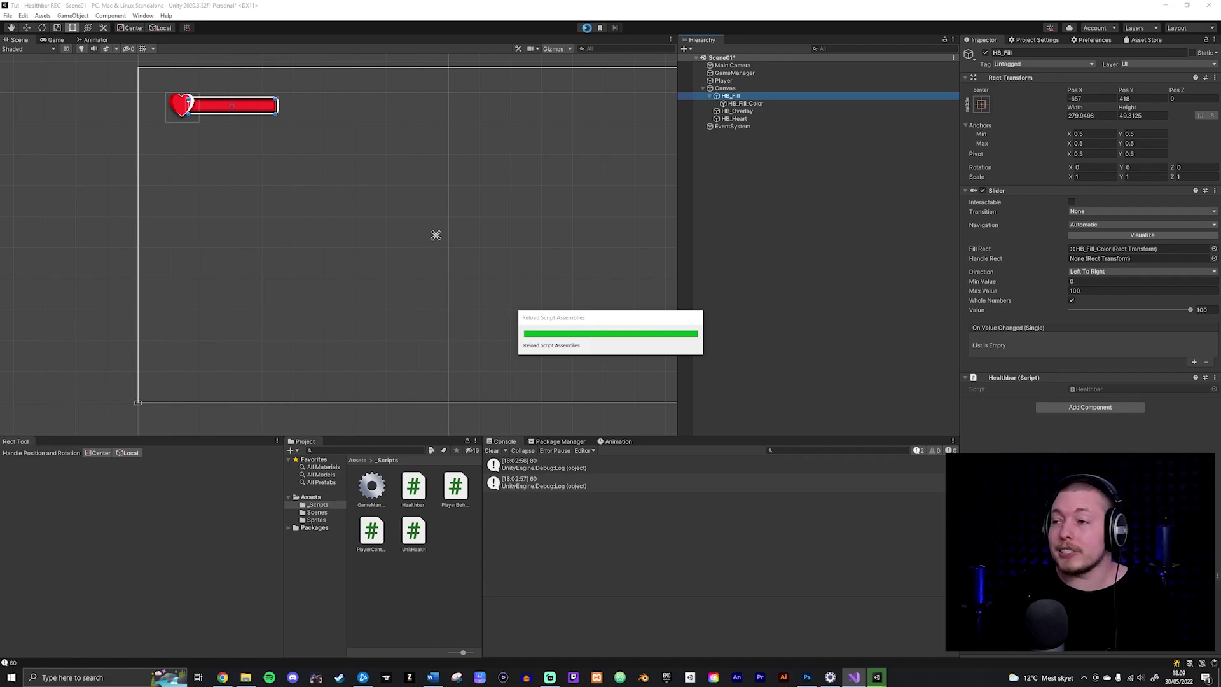
{"action": "left_click", "coordinate": [726, 81]}
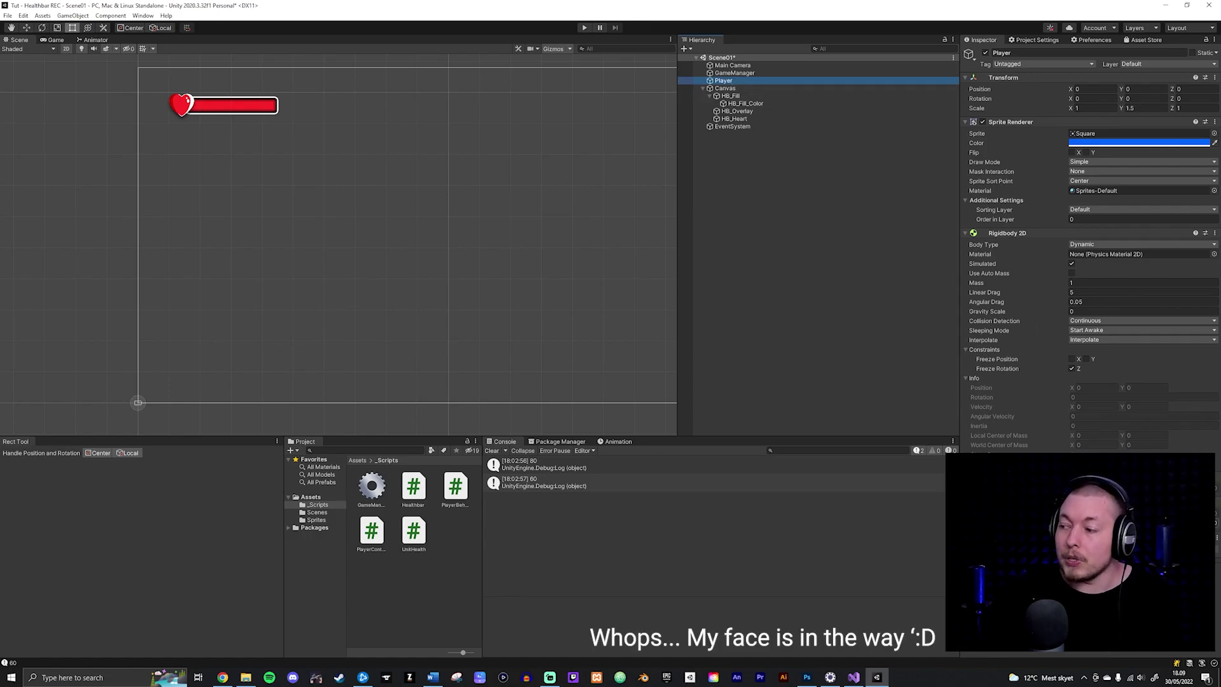
{"action": "left_click", "coordinate": [732, 97]}
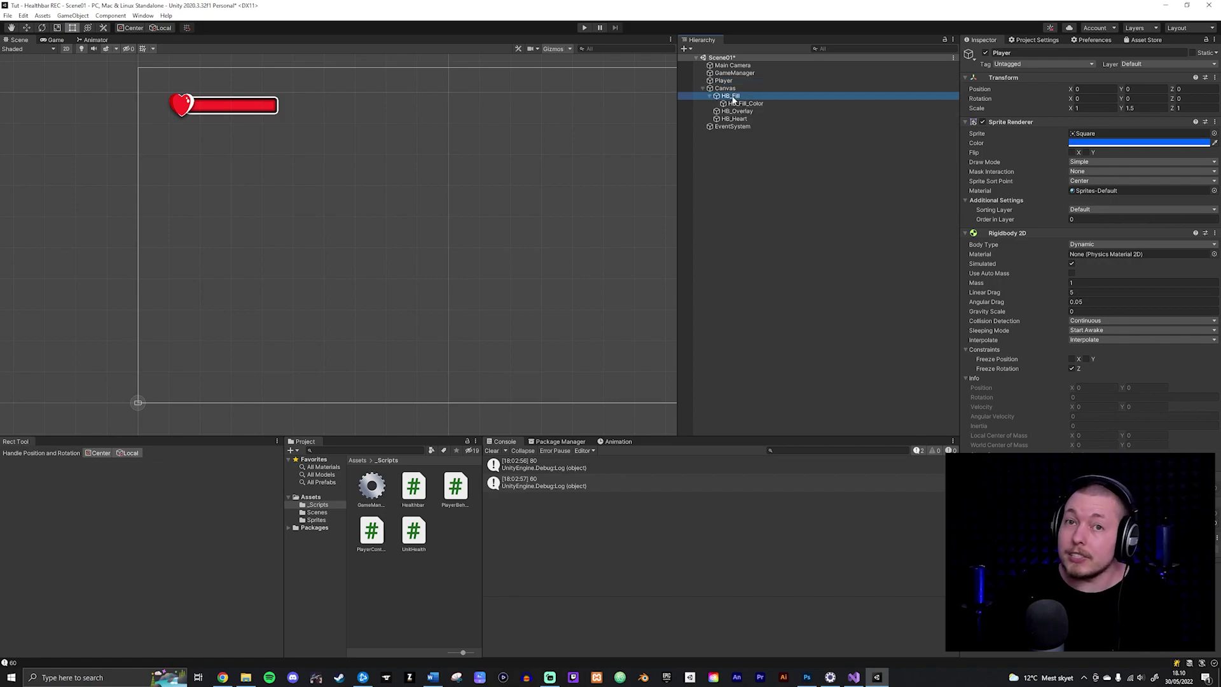
{"action": "left_click_drag", "start_coordinate": [739, 99], "coordinate": [1143, 396]}
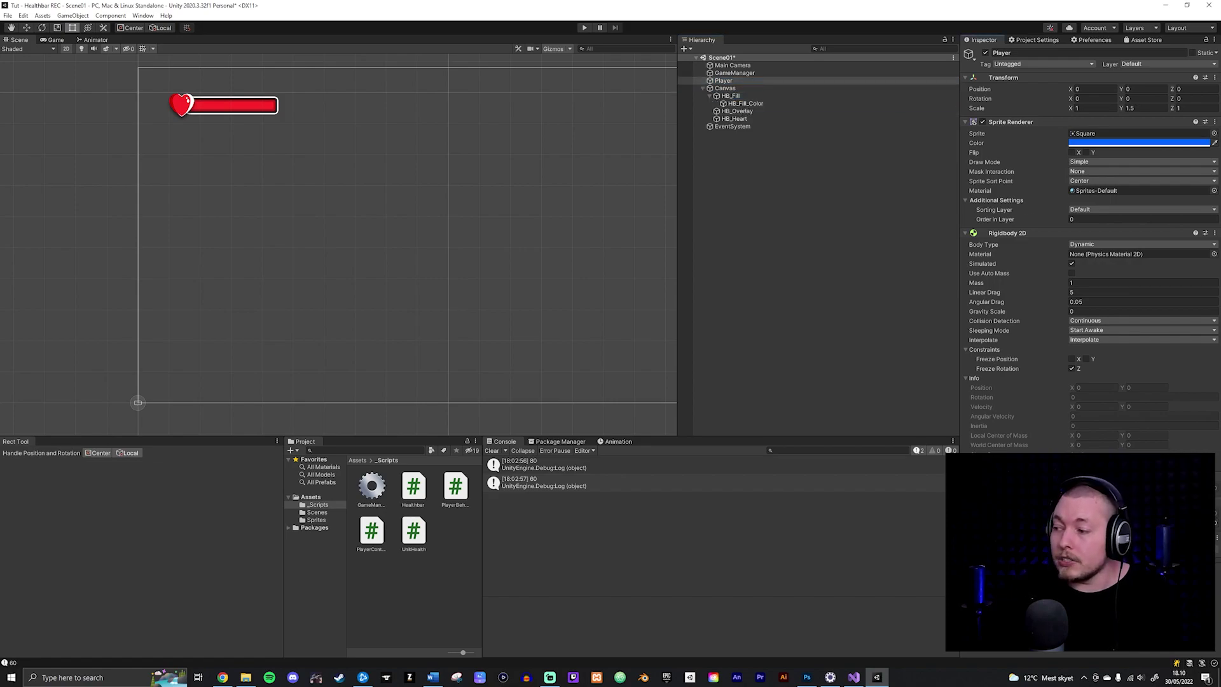
- Run the game in play mode and move the blue player around the scene
{"action": "left_click", "coordinate": [583, 27]}
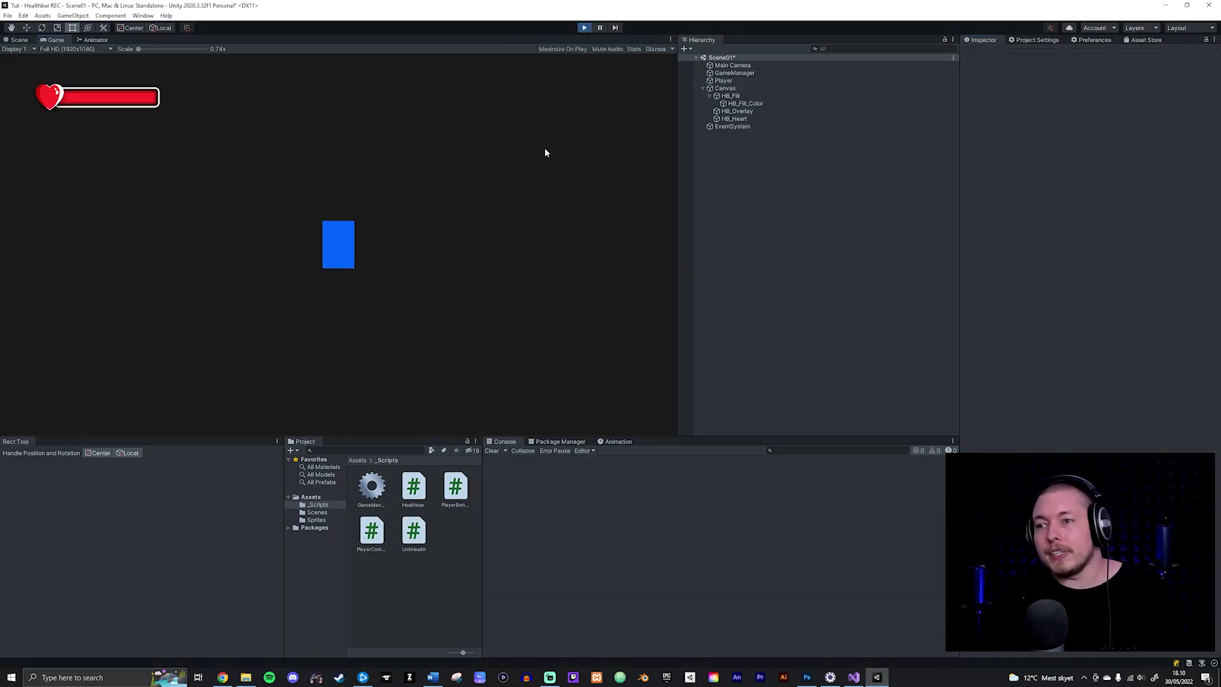
{"action": "key", "text": "w"}
{"action": "key", "text": "d"}
{"action": "key", "text": "s"}
{"action": "key", "text": "d"}
{"action": "key", "text": "s"}
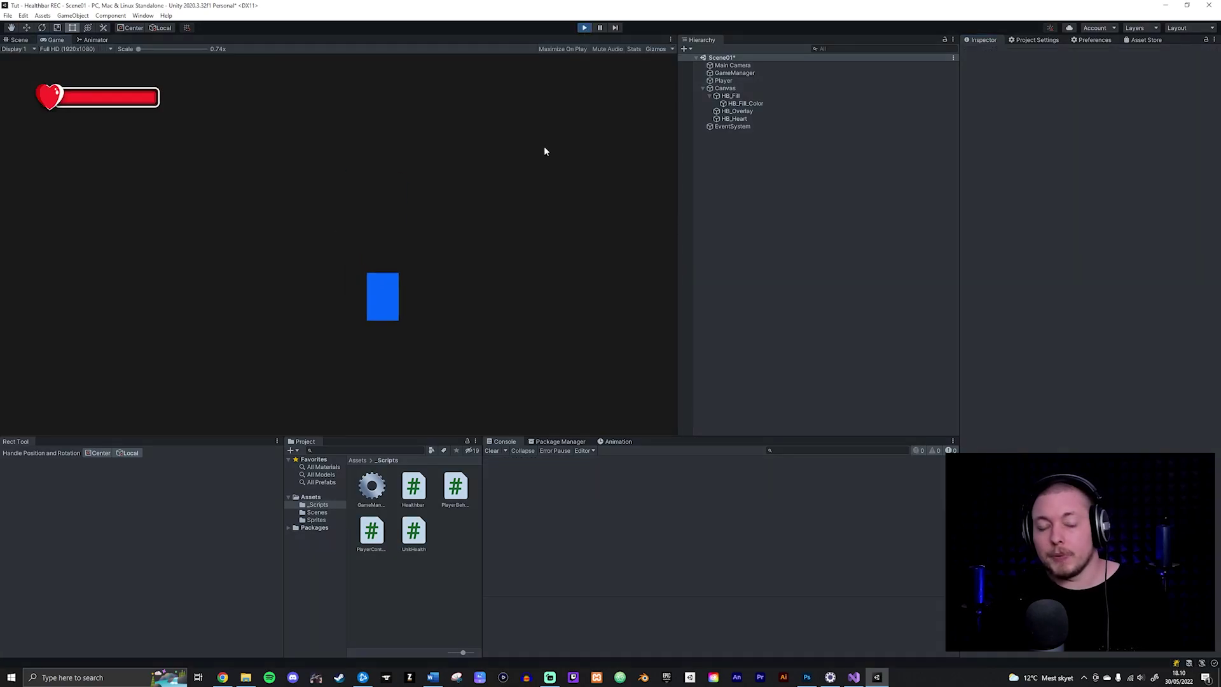
- Test the health bar by repeatedly damaging and healing the player, and stop play mode
{"action": "left_click", "coordinate": [362, 126]}
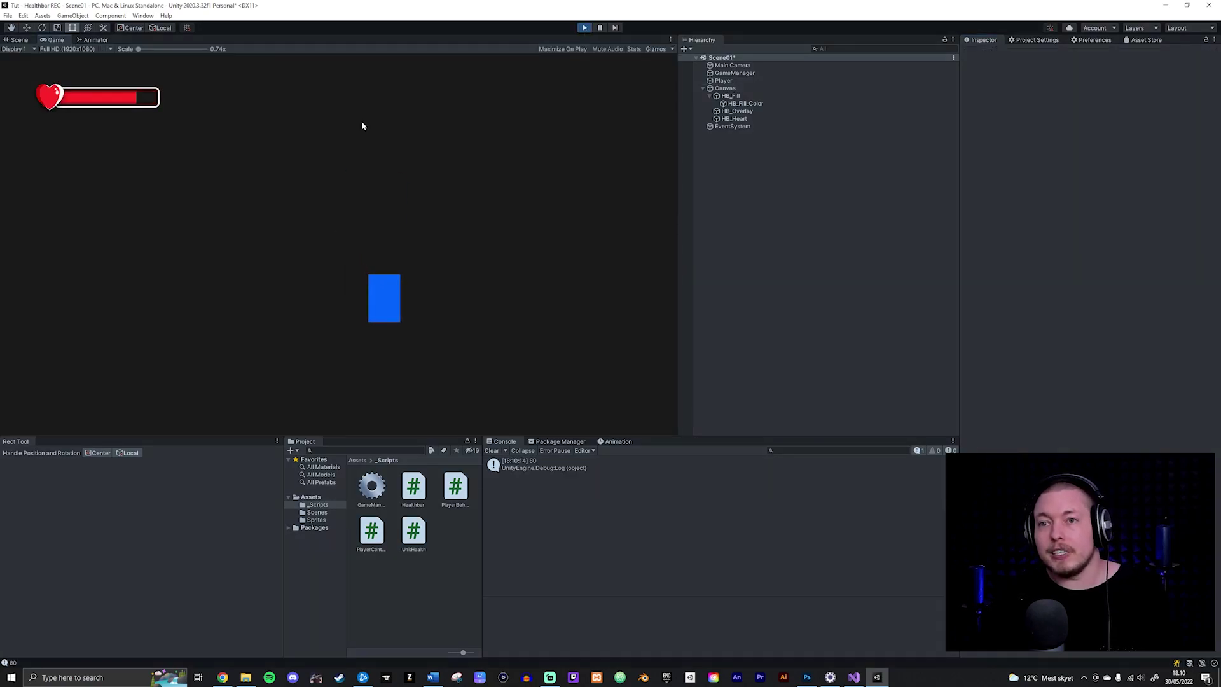
{"action": "right_click", "coordinate": [192, 112]}
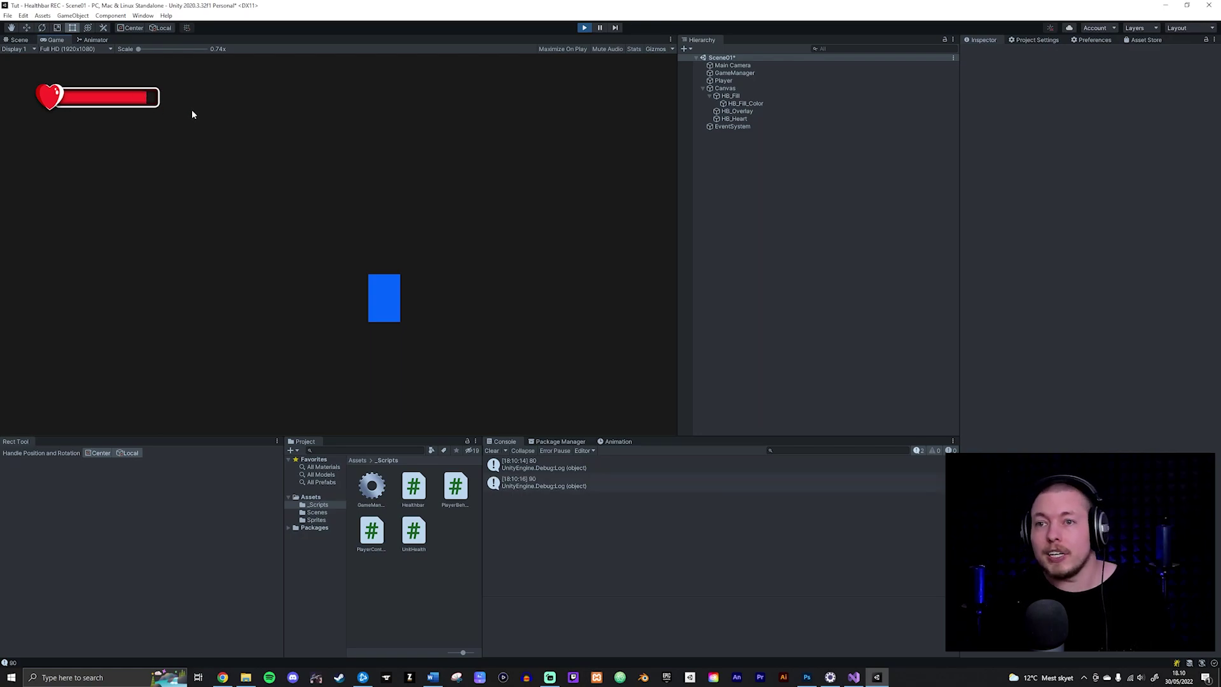
{"action": "left_click", "coordinate": [192, 112]}
{"action": "left_click", "coordinate": [192, 111]}
{"action": "right_click", "coordinate": [192, 111]}
{"action": "right_click", "coordinate": [192, 111]}
{"action": "left_click", "coordinate": [192, 114]}
{"action": "left_click", "coordinate": [192, 113]}
{"action": "left_click", "coordinate": [192, 113]}
{"action": "right_click", "coordinate": [192, 113]}
{"action": "right_click", "coordinate": [193, 113]}
{"action": "right_click", "coordinate": [192, 114]}
{"action": "right_click", "coordinate": [192, 114]}
{"action": "left_click", "coordinate": [192, 114]}
{"action": "left_click", "coordinate": [192, 114]}
{"action": "left_click", "coordinate": [192, 114]}
{"action": "left_click", "coordinate": [192, 114]}
{"action": "right_click", "coordinate": [192, 114]}
{"action": "right_click", "coordinate": [192, 114]}
{"action": "right_click", "coordinate": [192, 114]}
{"action": "right_click", "coordinate": [192, 114]}
{"action": "right_click", "coordinate": [192, 114]}
{"action": "right_click", "coordinate": [192, 114]}
{"action": "right_click", "coordinate": [193, 114]}
{"action": "right_click", "coordinate": [192, 114]}
{"action": "right_click", "coordinate": [192, 114]}
{"action": "right_click", "coordinate": [192, 113]}
{"action": "left_click", "coordinate": [192, 114]}
{"action": "left_click", "coordinate": [192, 114]}
{"action": "left_click", "coordinate": [192, 114]}
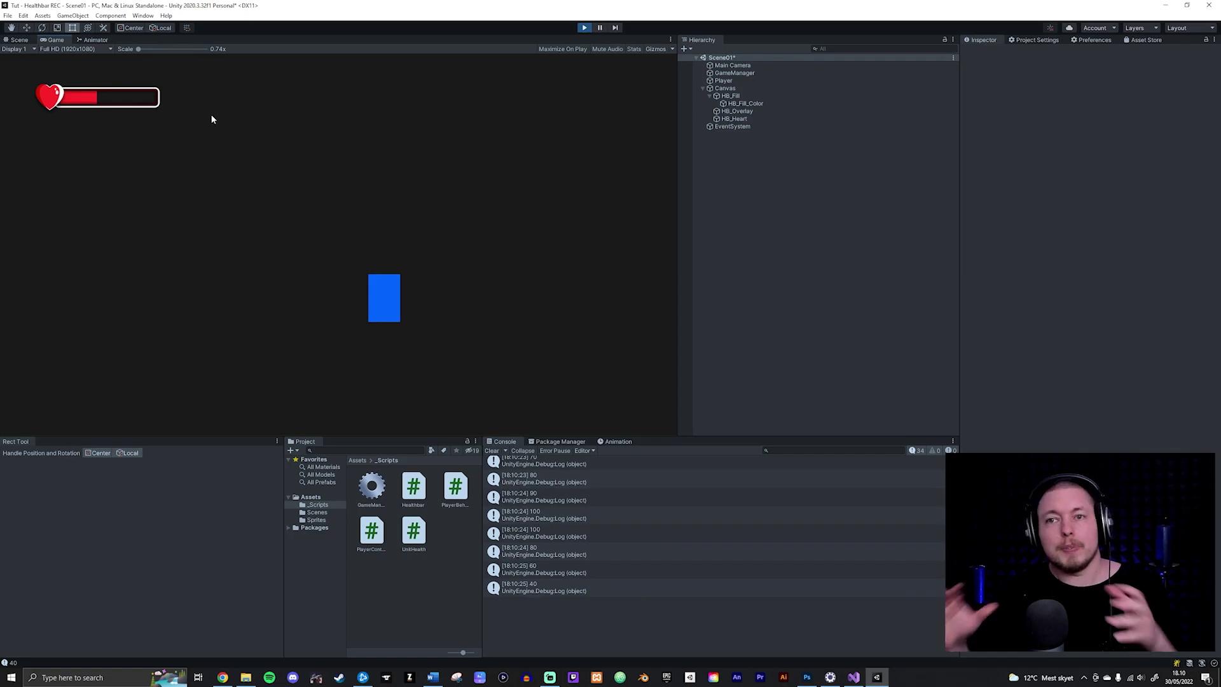
{"action": "key", "text": "ctrl+p"}
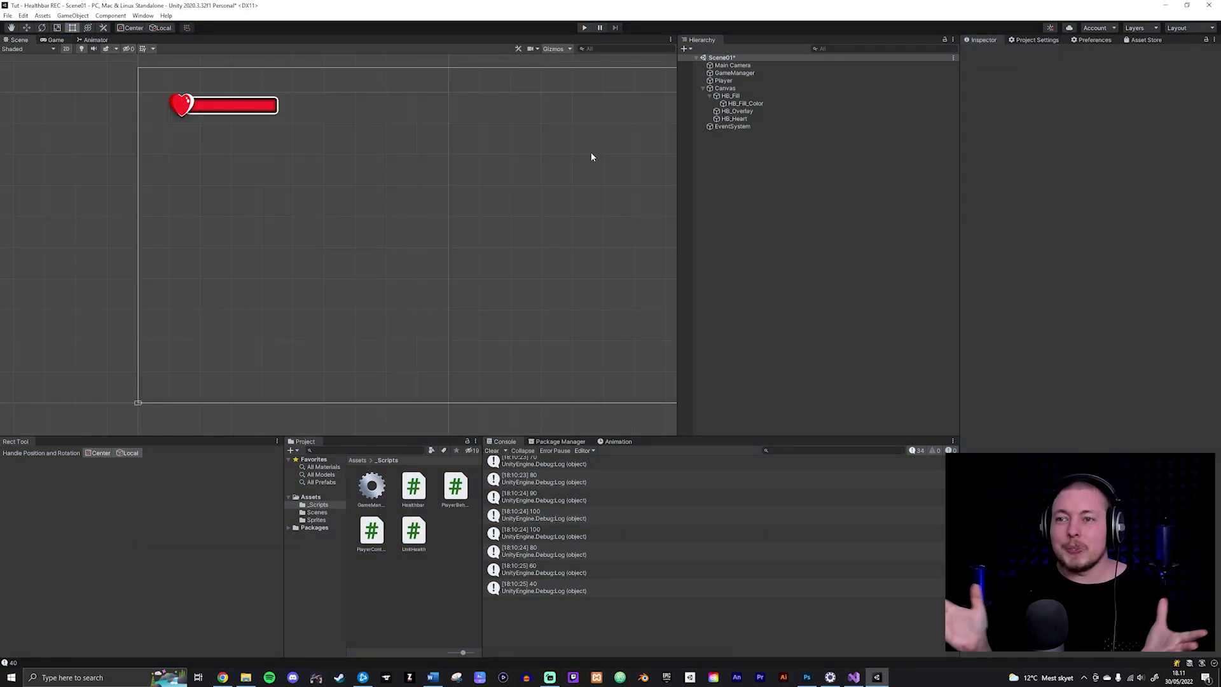